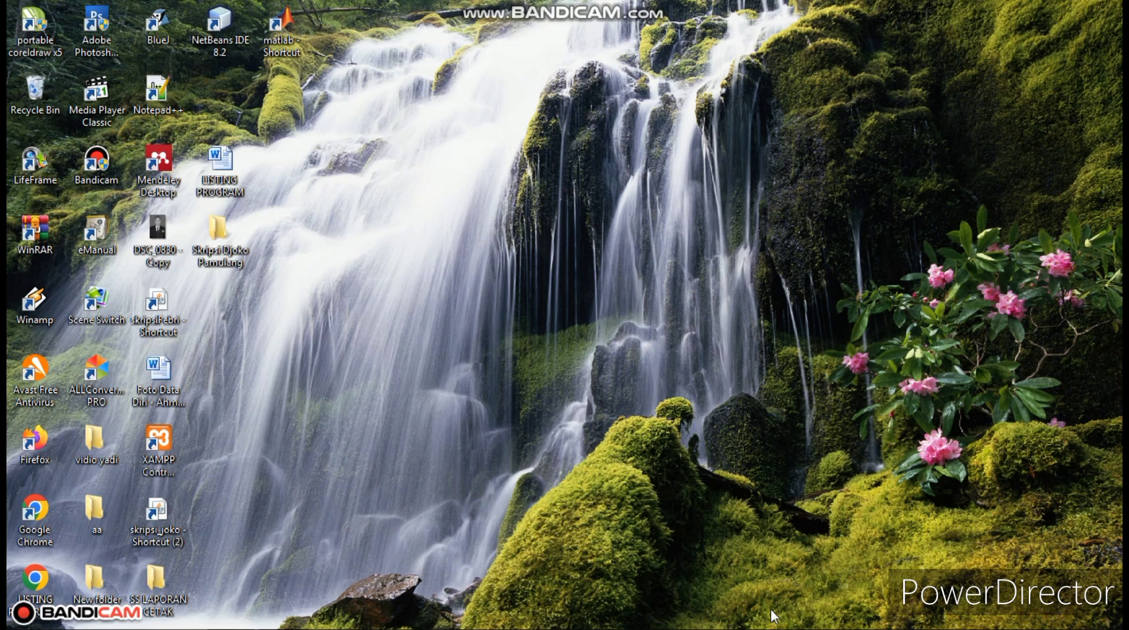
- Bring back the XAMPP control panel window, then minimize it again
mouse_move(769, 629)
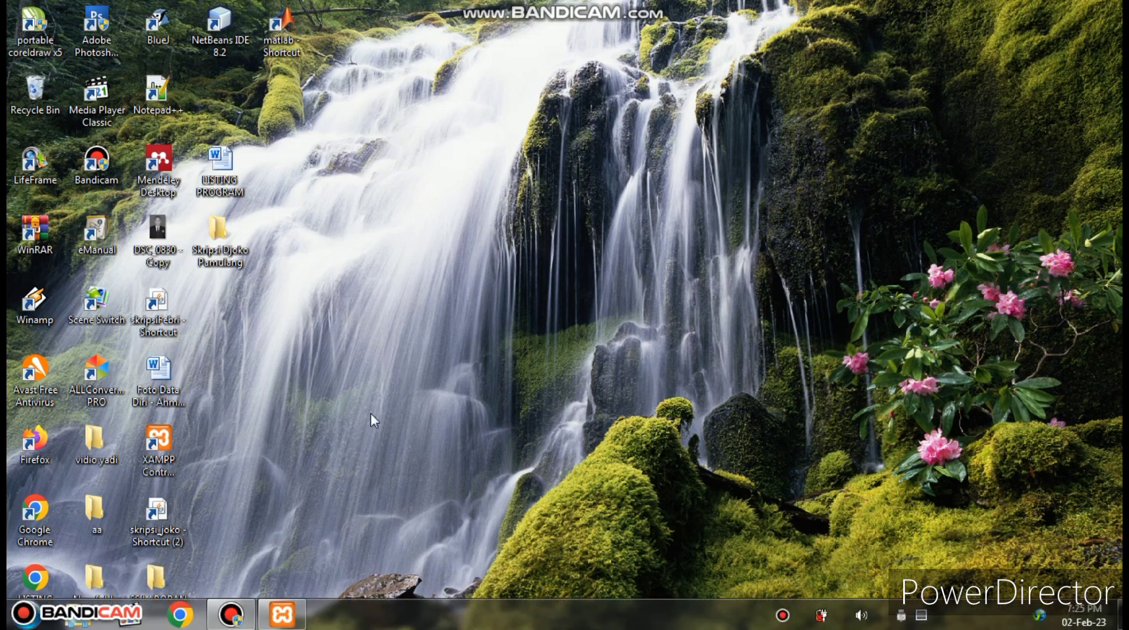
left_click(283, 616)
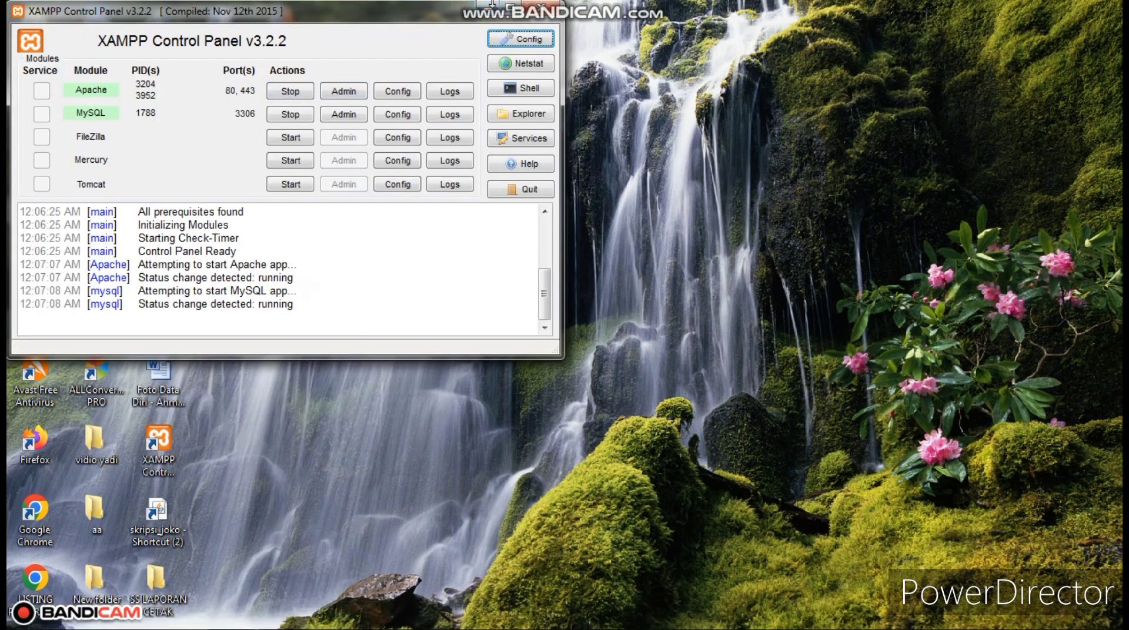
mouse_move(492, 7)
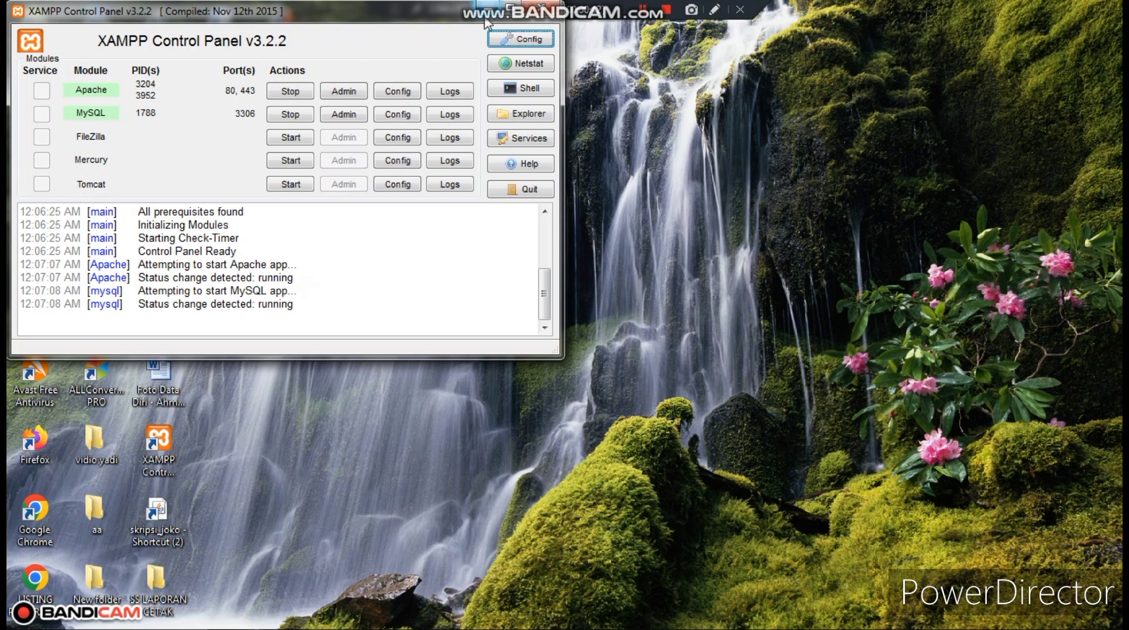
left_click(492, 8)
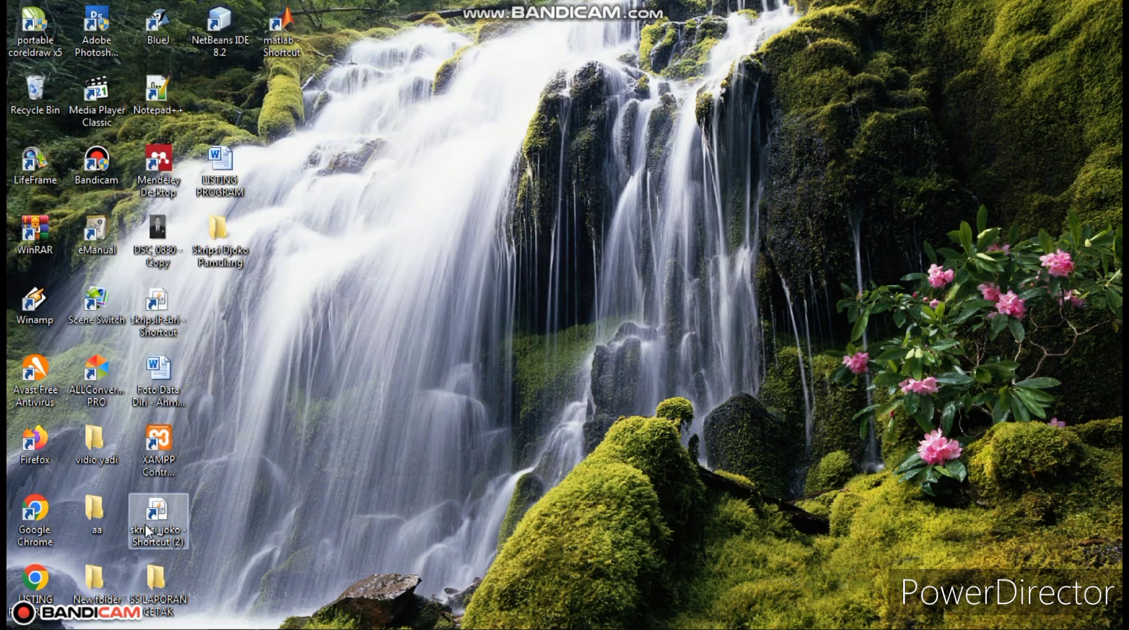
- Launch the skripsi_joko stock system and enter the administrator's user name and password
double_click(157, 514)
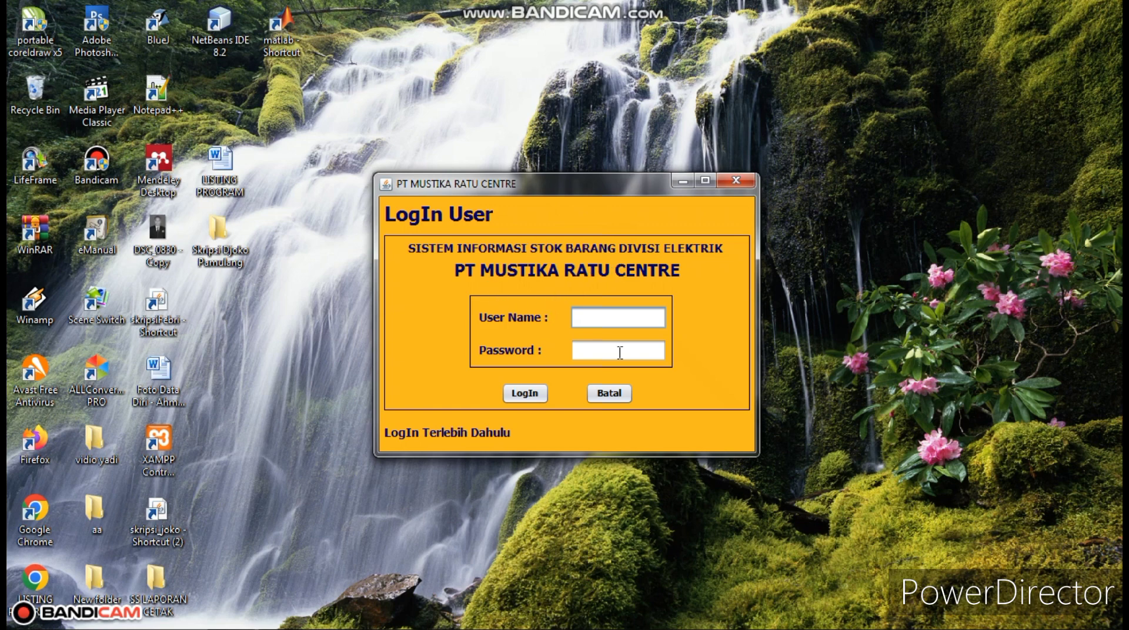
type("ADMIN")
key("BackSpace")
key("BackSpace")
key("BackSpace")
key("BackSpace")
key("BackSpace")
type("admin")
left_click(620, 352)
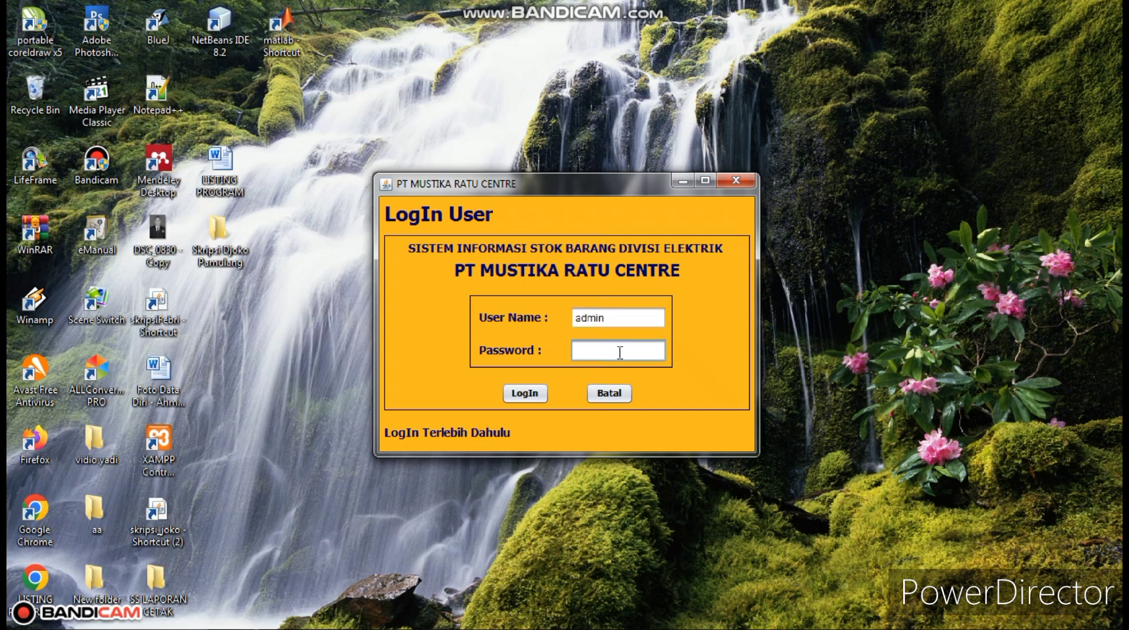
type("admin")
- Log in, look through the User, Master Data, Proses and Laporan menus, then open Master Data
left_click(528, 401)
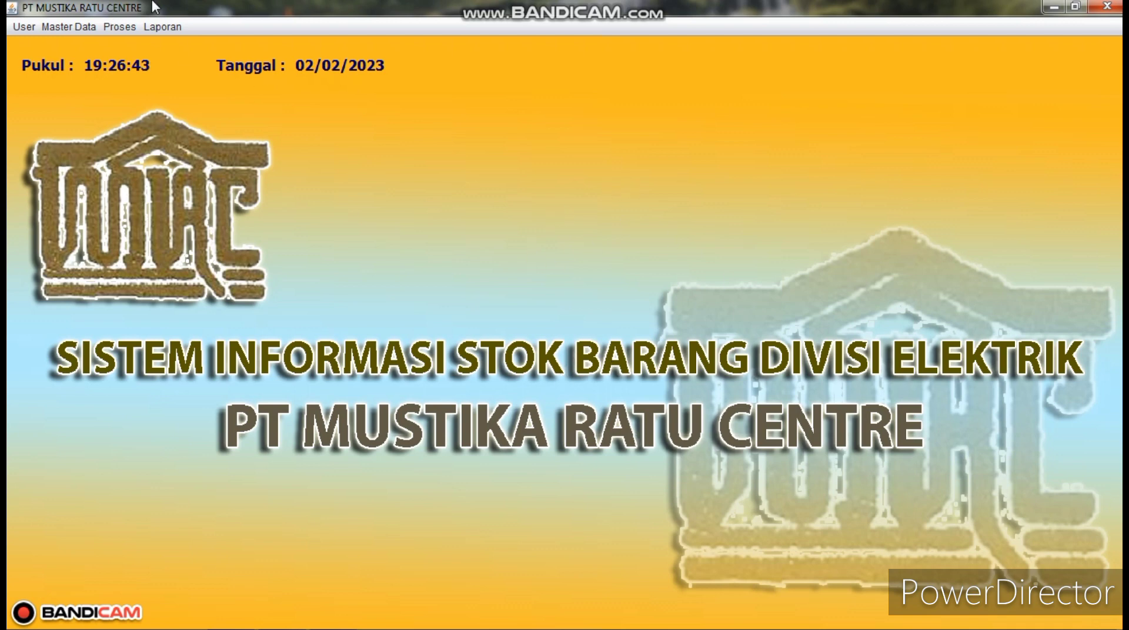
left_click(25, 26)
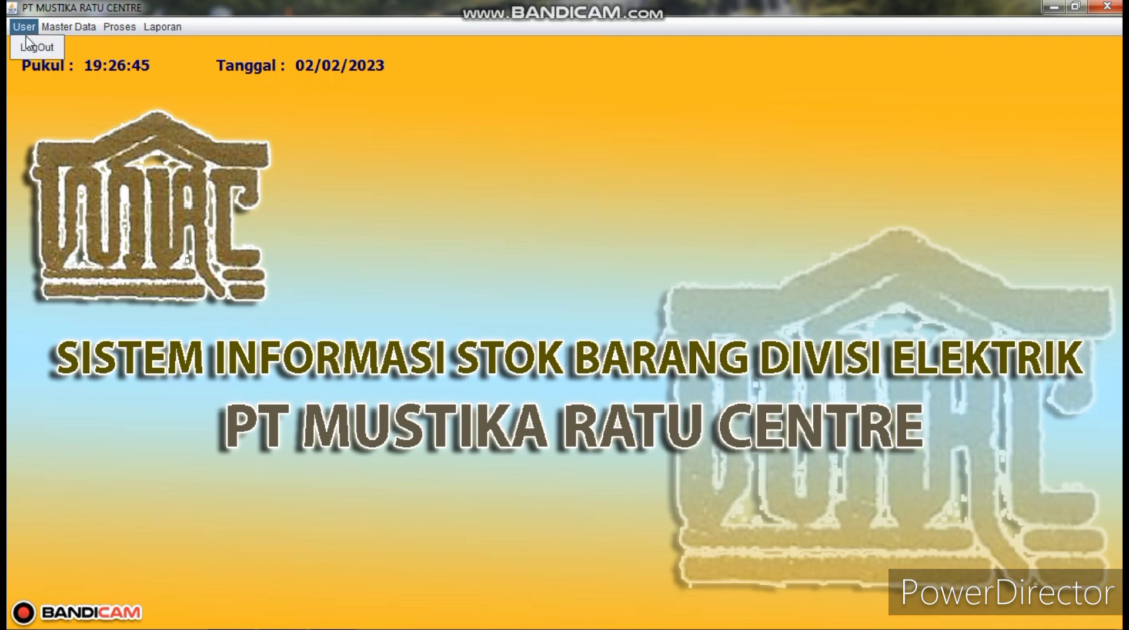
mouse_move(67, 27)
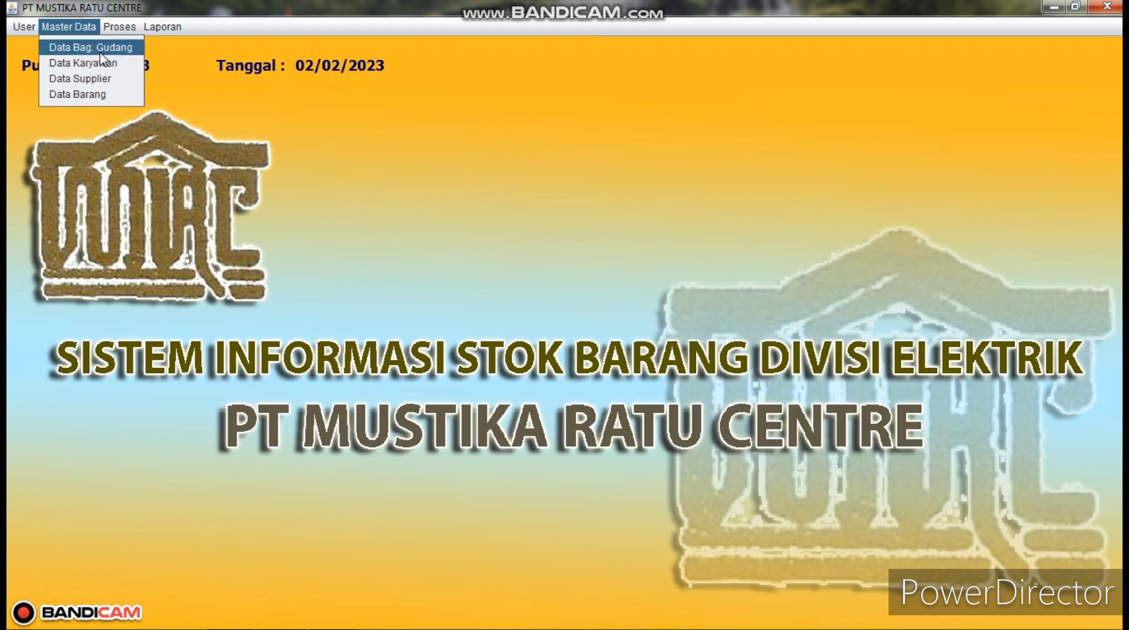
mouse_move(117, 28)
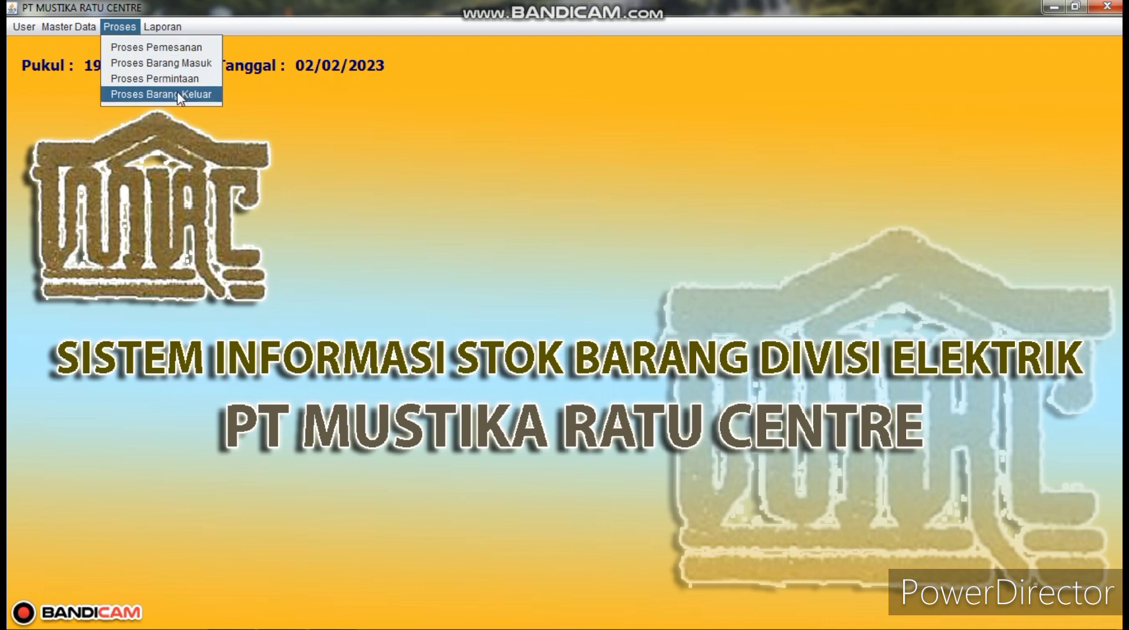
mouse_move(166, 31)
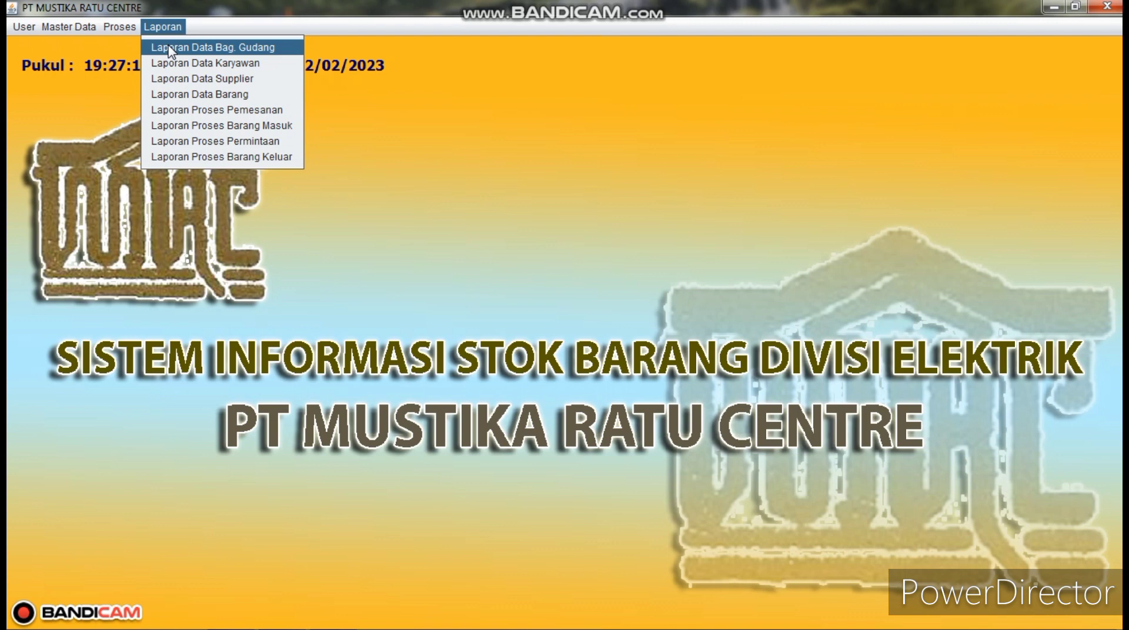
left_click(195, 208)
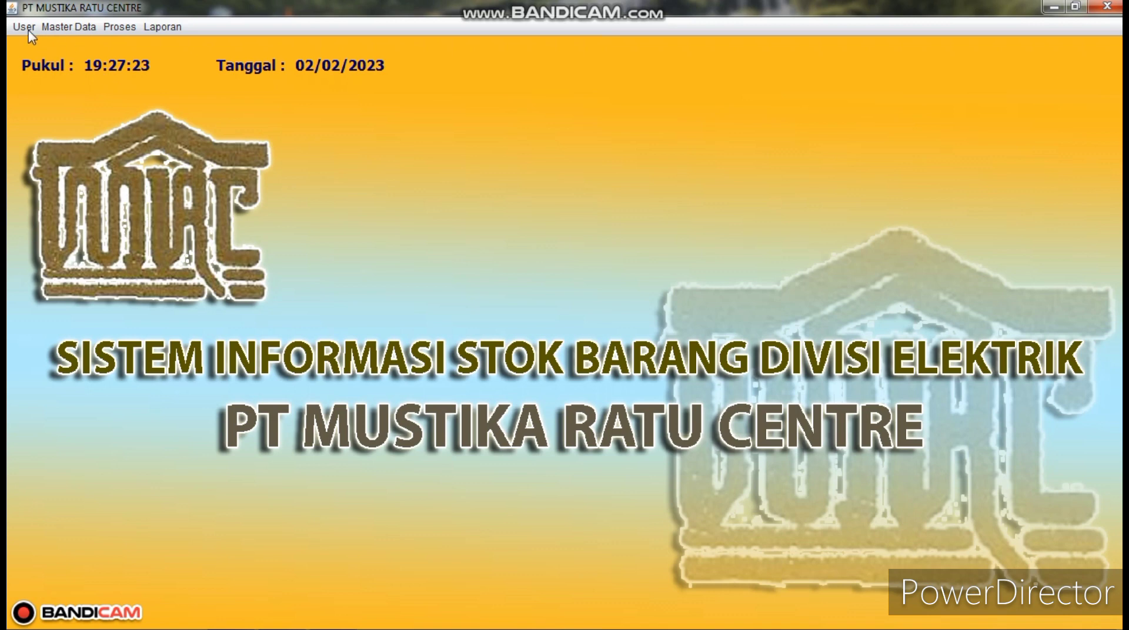
left_click(67, 27)
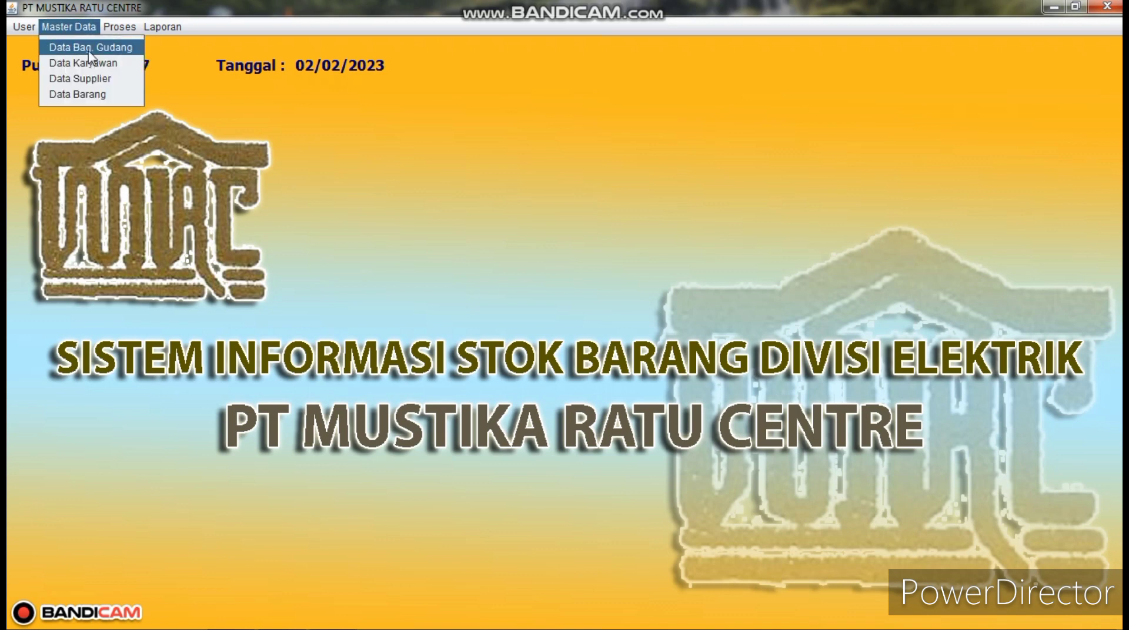
- Open Master Data > Data Bag. Gudang and load record MRC03 into the form
left_click(90, 48)
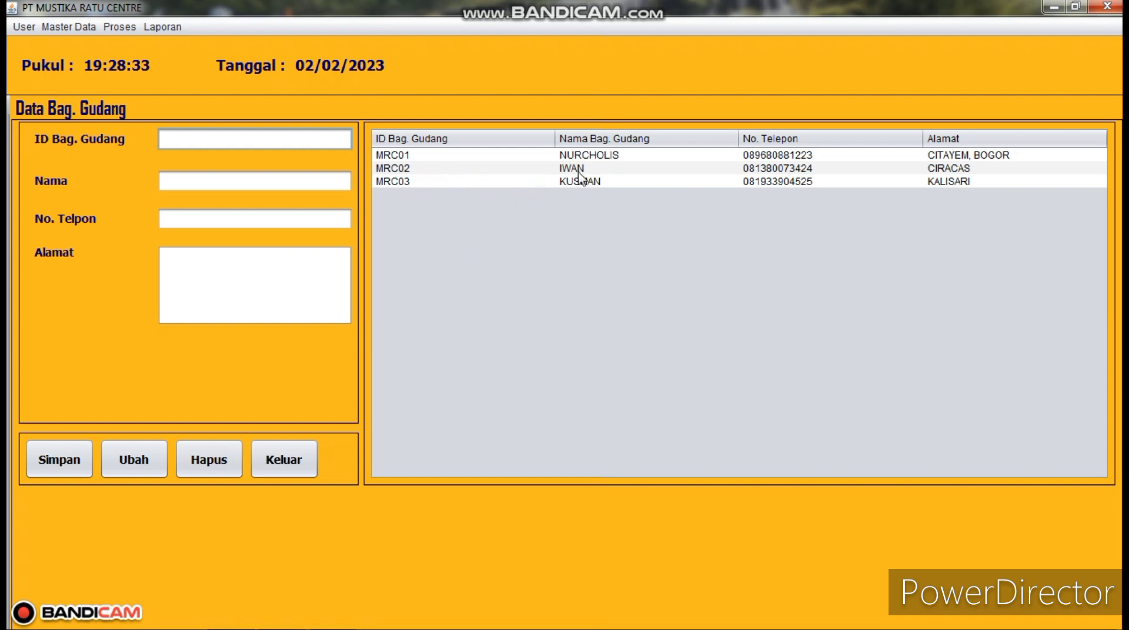
left_click(459, 180)
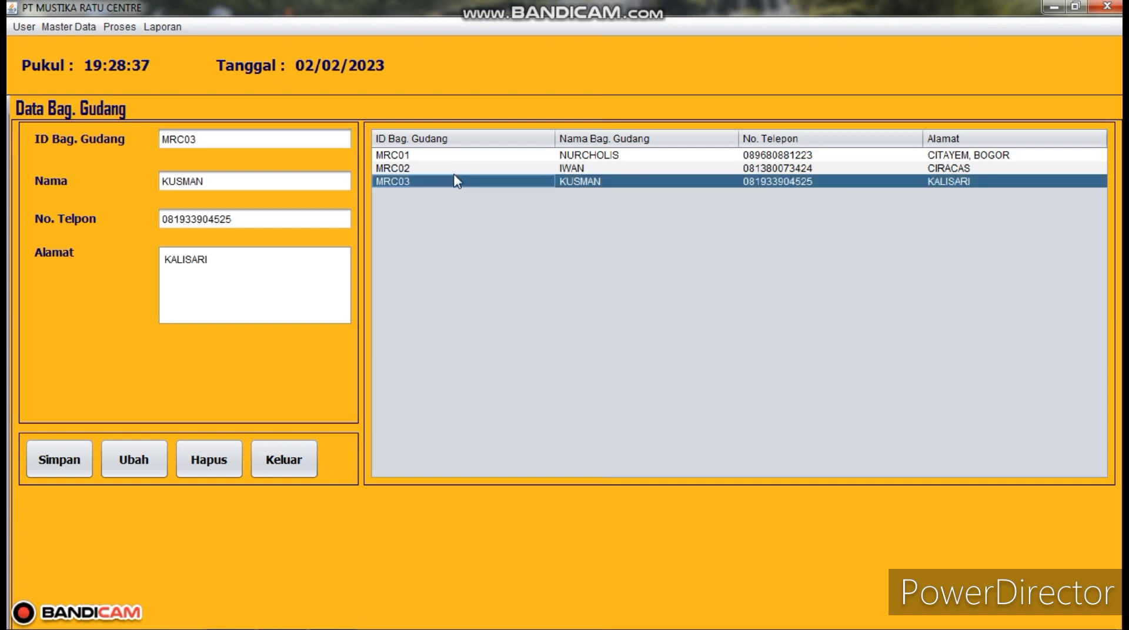
- Replace MRC03's address in the Alamat field with the new address and save it with Ubah
left_click(232, 269)
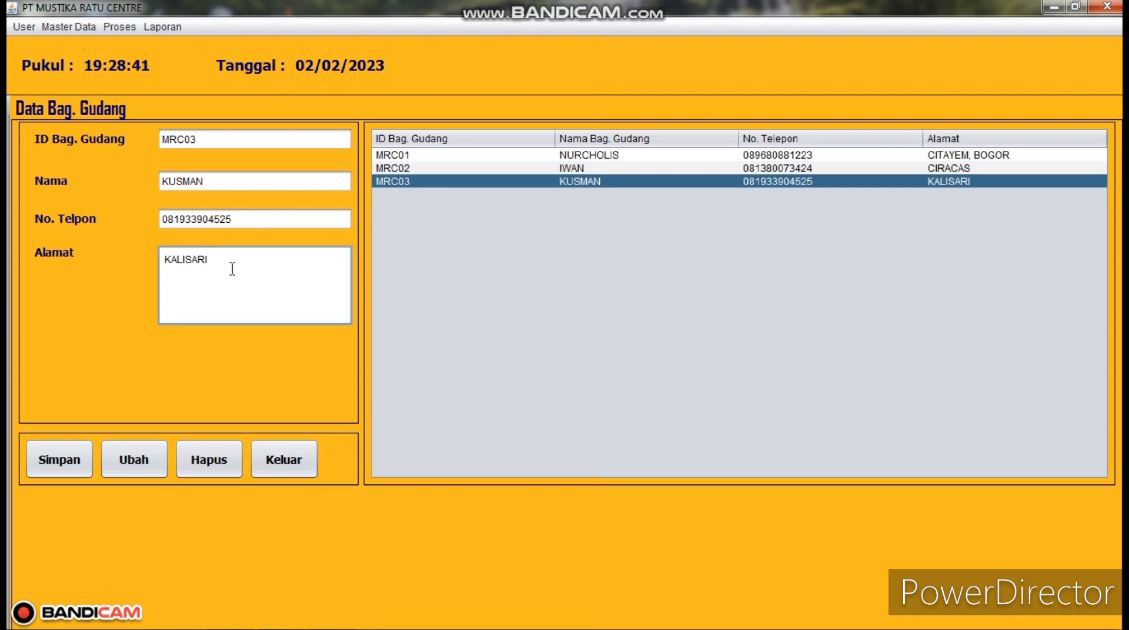
key("BackSpace")
key("BackSpace")
key("BackSpace")
key("BackSpace")
key("BackSpace")
key("BackSpace")
key("BackSpace")
key("BackSpace")
type("cira")
key("BackSpace")
key("BackSpace")
key("BackSpace")
type("CIRC")
key("BackSpace")
key("BackSpace")
key("BackSpace")
key("BackSpace")
key("BackSpace")
type("CIRACAS")
left_click(143, 468)
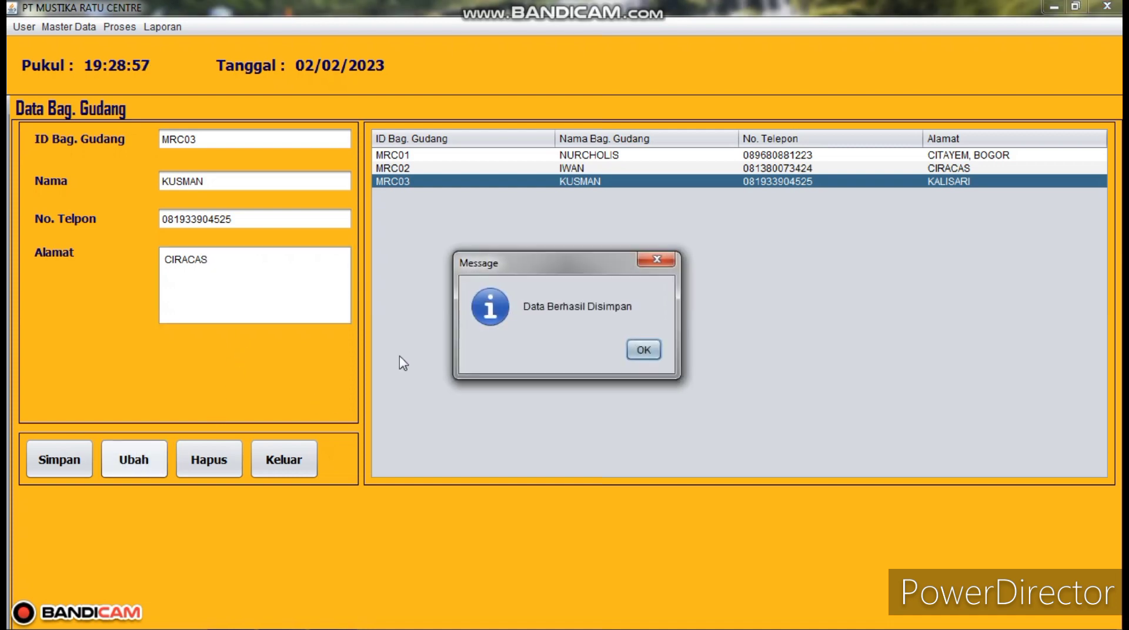
left_click(652, 349)
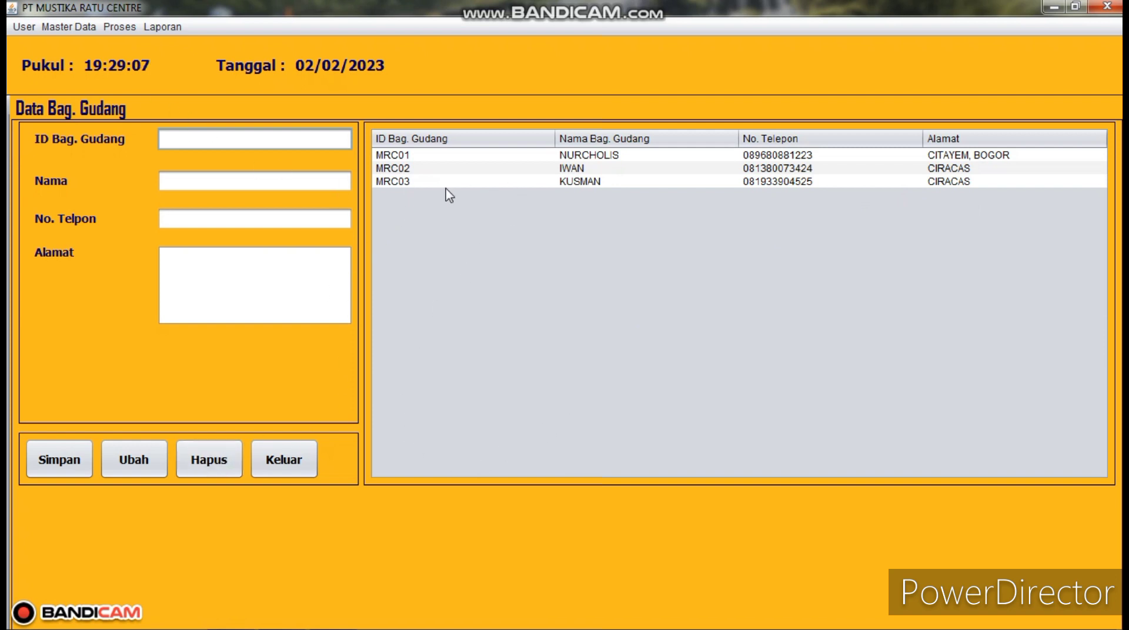
- Select record MRC03 and delete it with Hapus, confirming the prompt
left_click(407, 182)
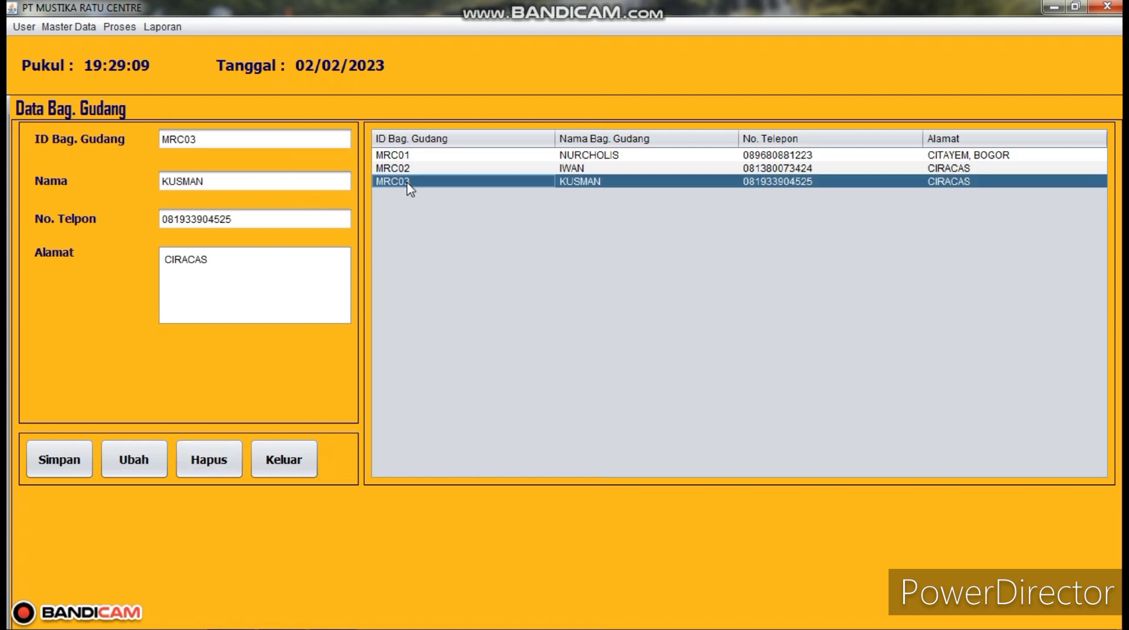
left_click(405, 170)
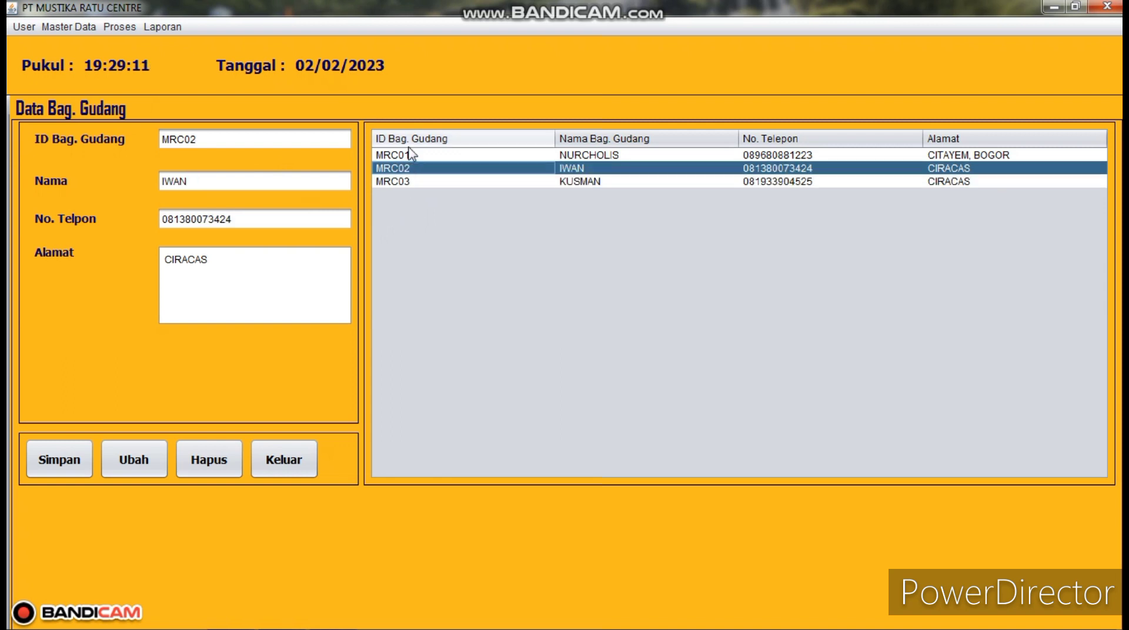
left_click(409, 156)
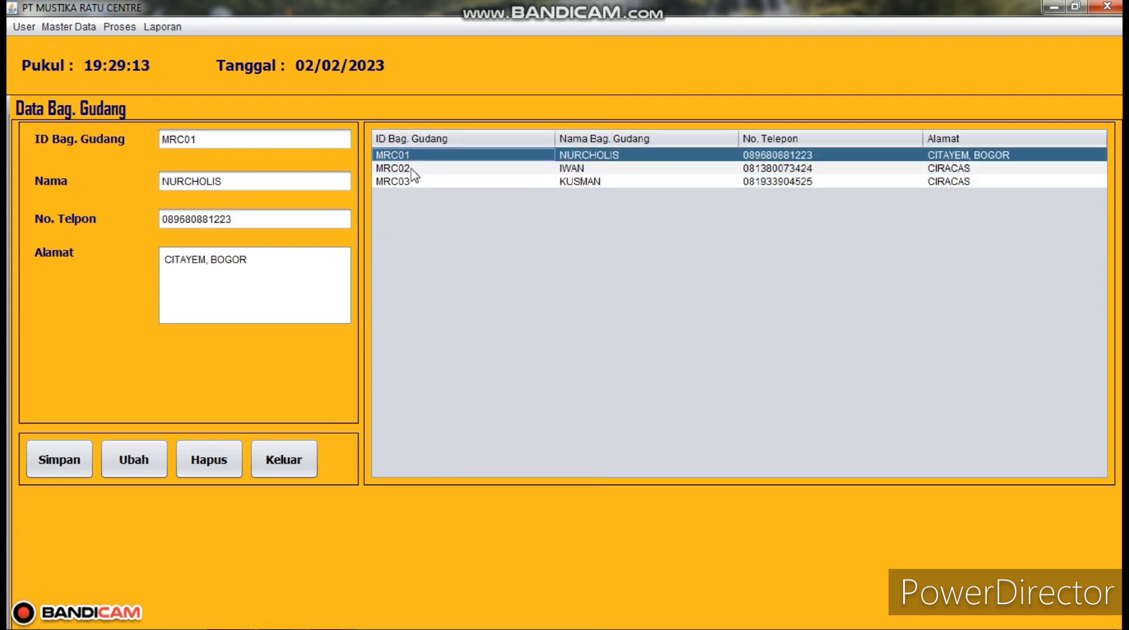
left_click(409, 170)
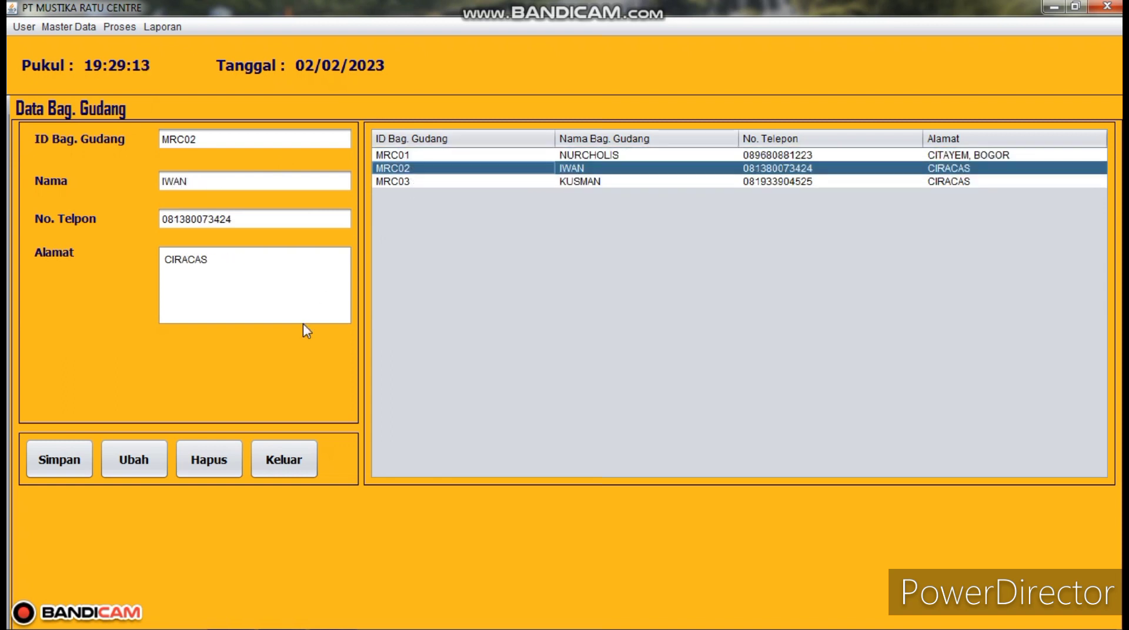
left_click(410, 183)
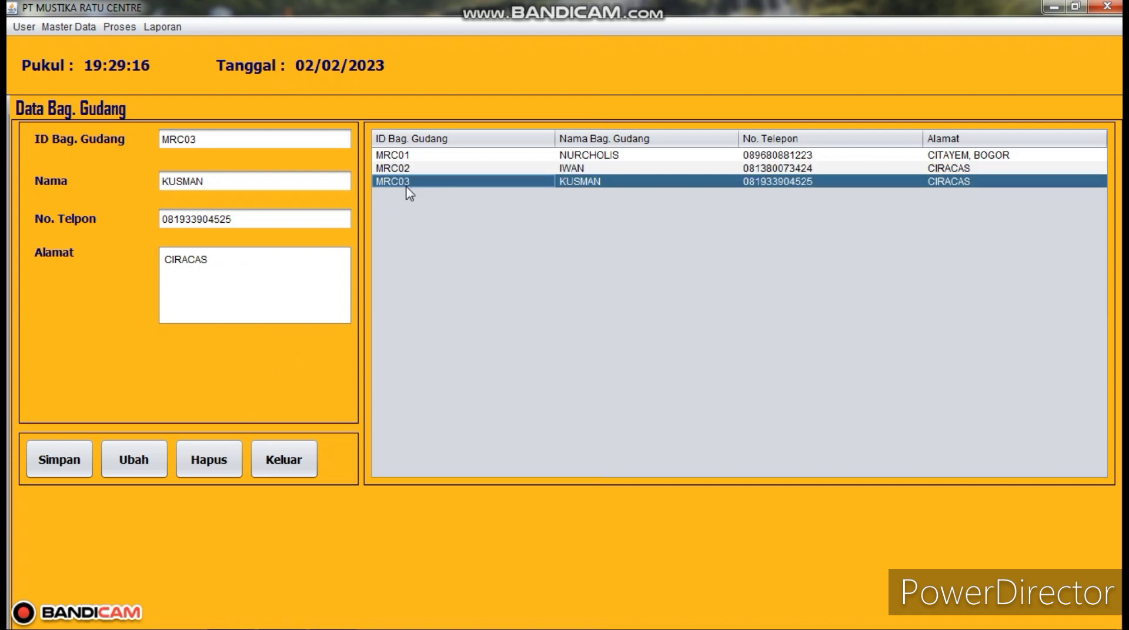
left_click(213, 467)
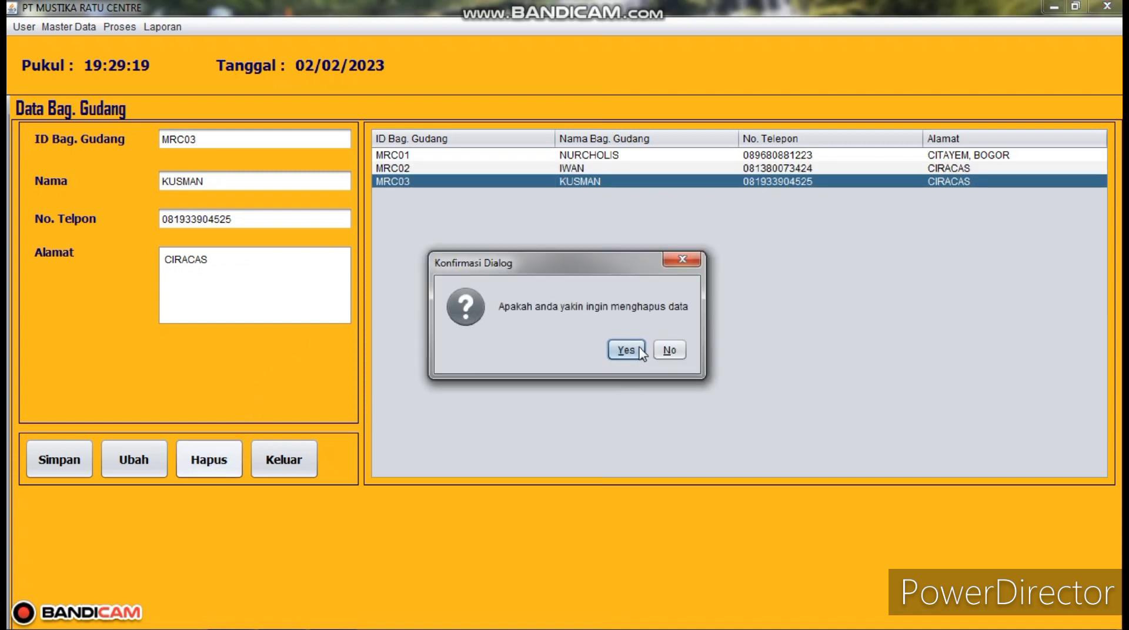
left_click(641, 358)
left_click(642, 352)
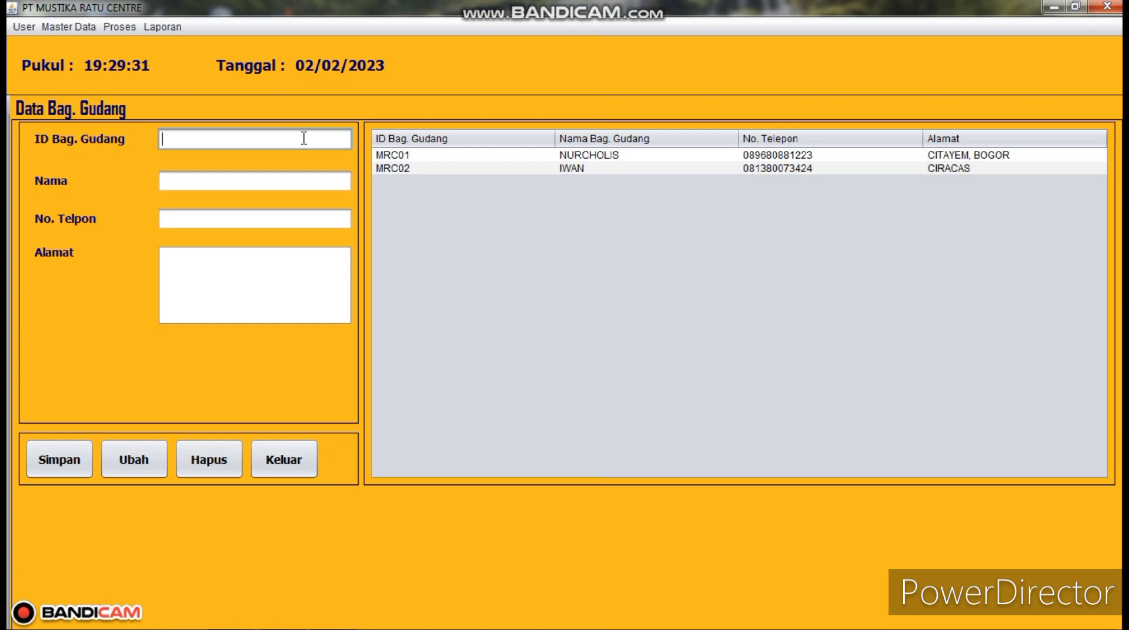
- Enter staff ID MRC03 and the staff member's name in the Data Bag. Gudang form
type("mrc")
key("BackSpace")
key("BackSpace")
type("M")
type("C")
key("BackSpace")
type("RC03")
left_click(286, 174)
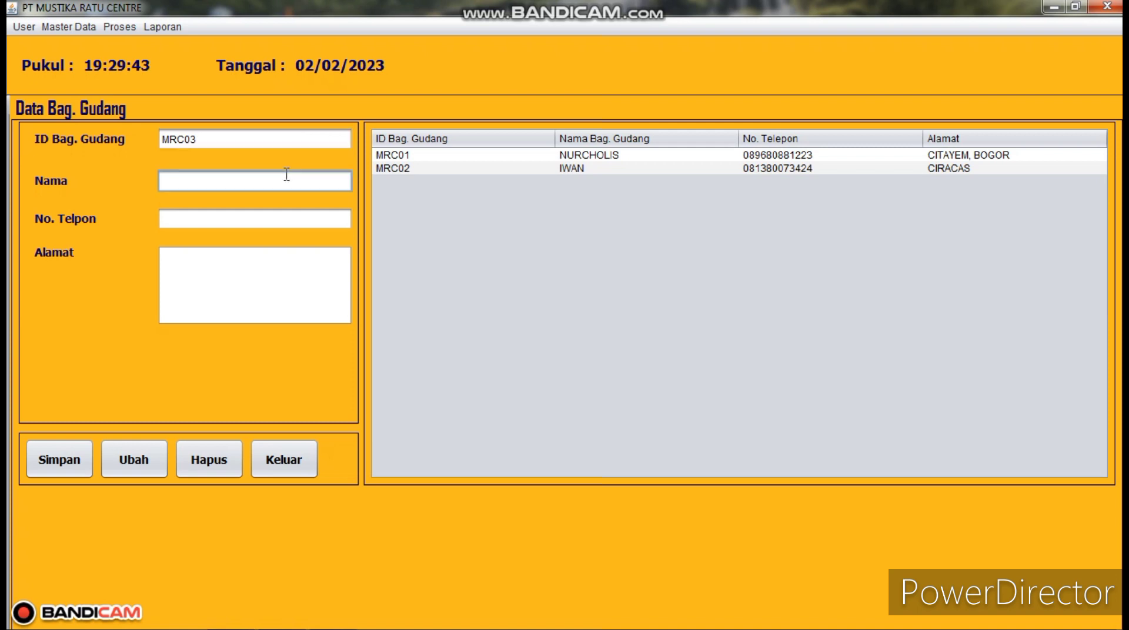
type("KUSMAN")
- Fill in the staff member's phone number and address, then save the record with Simpan
left_click(258, 223)
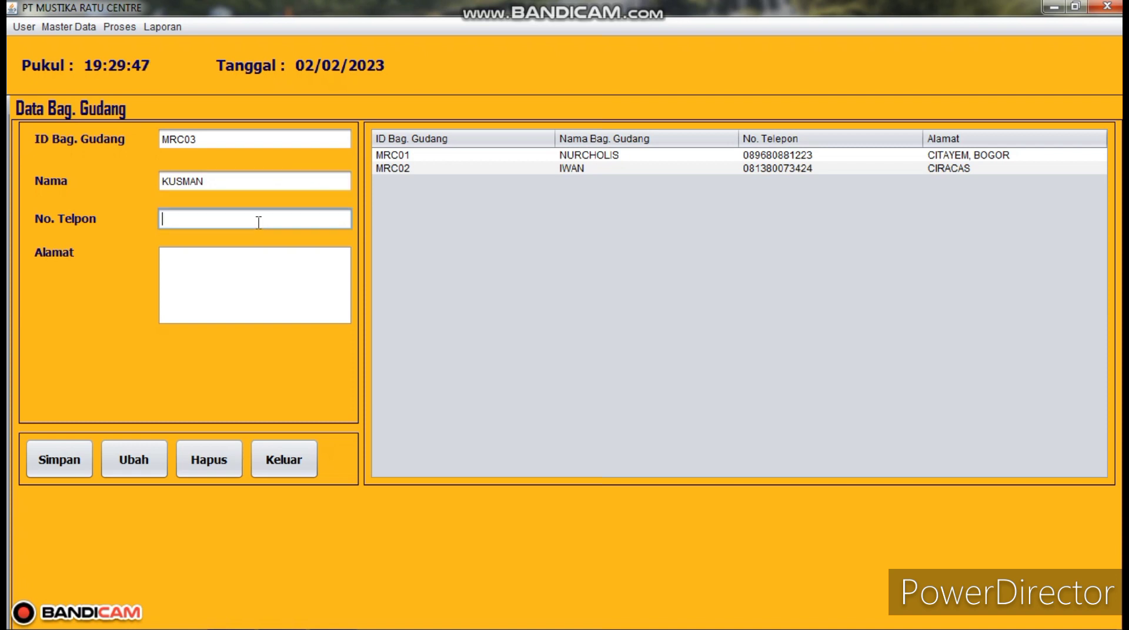
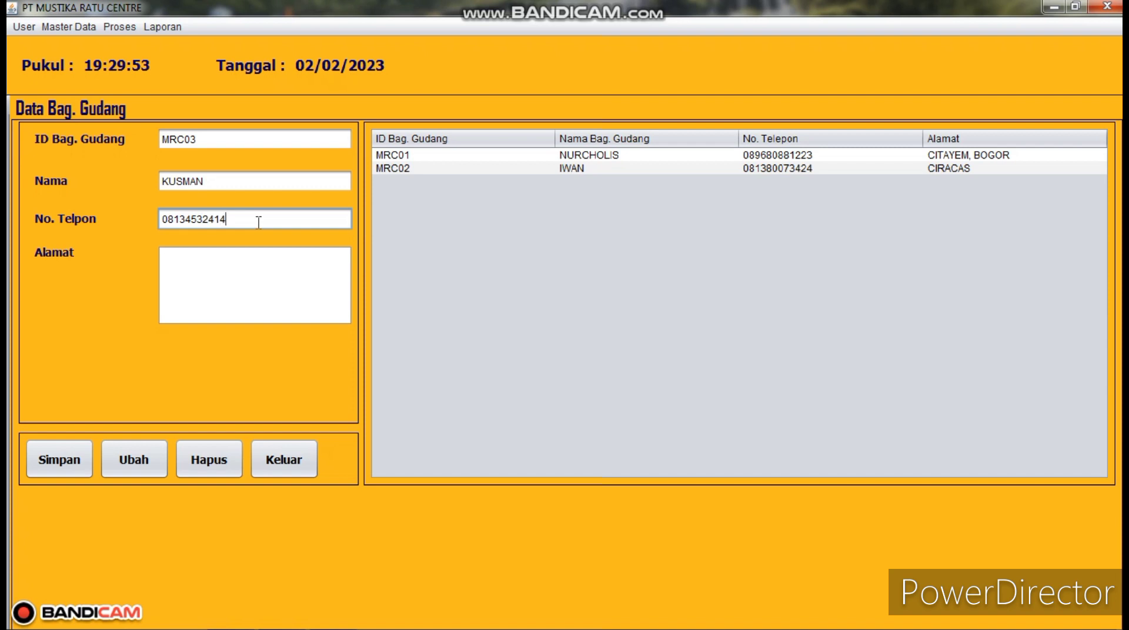
left_click(258, 260)
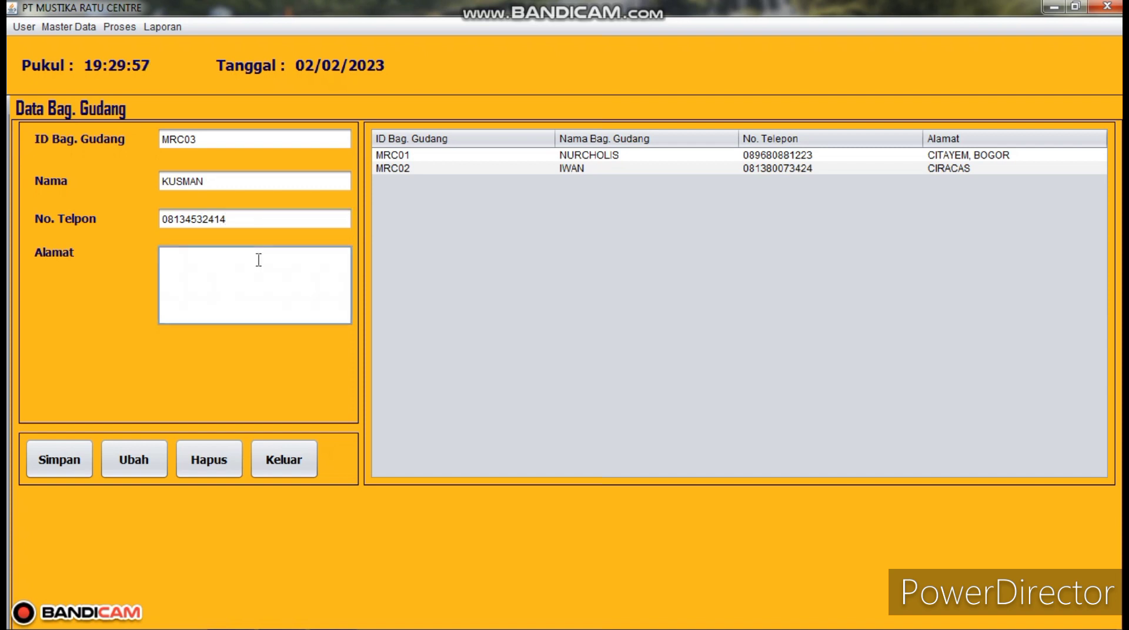
type("CIRACAS")
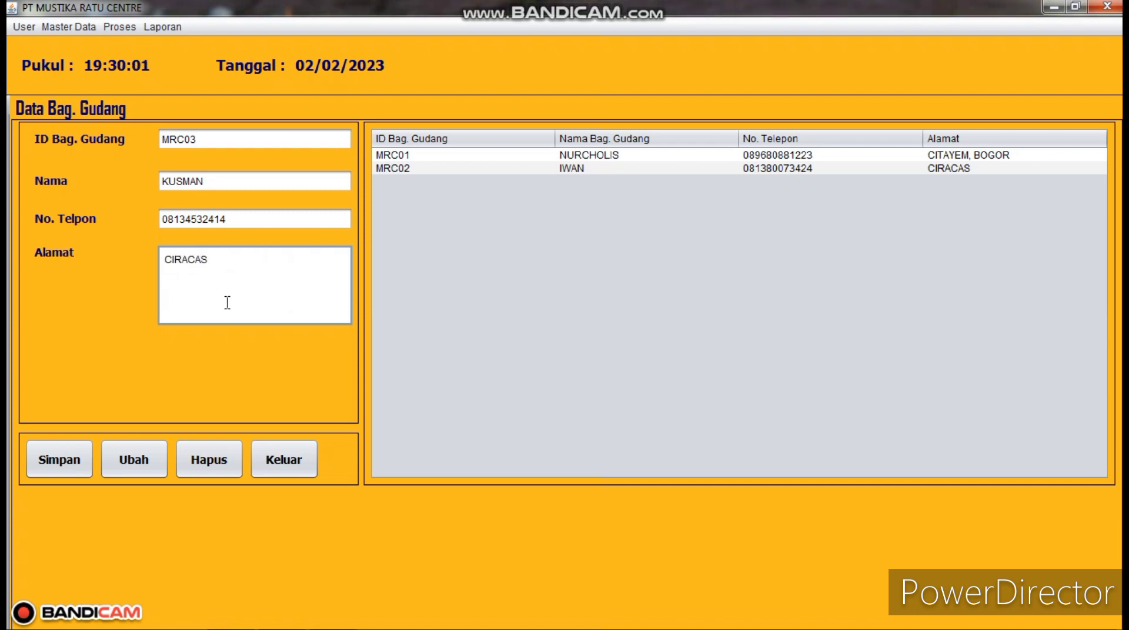
left_click(70, 460)
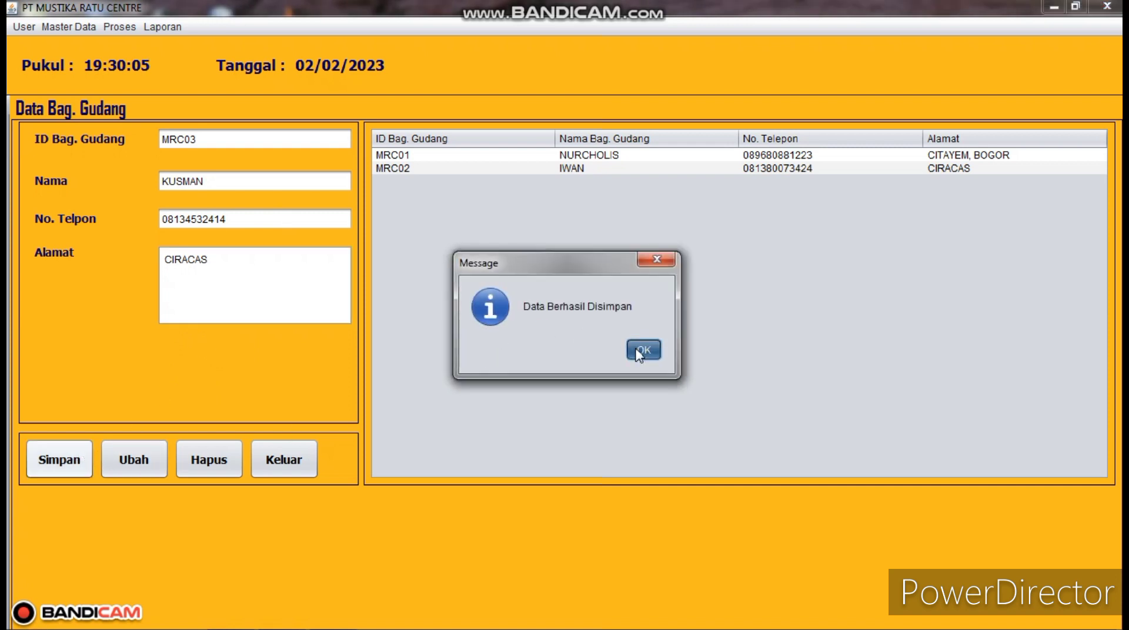
left_click(644, 350)
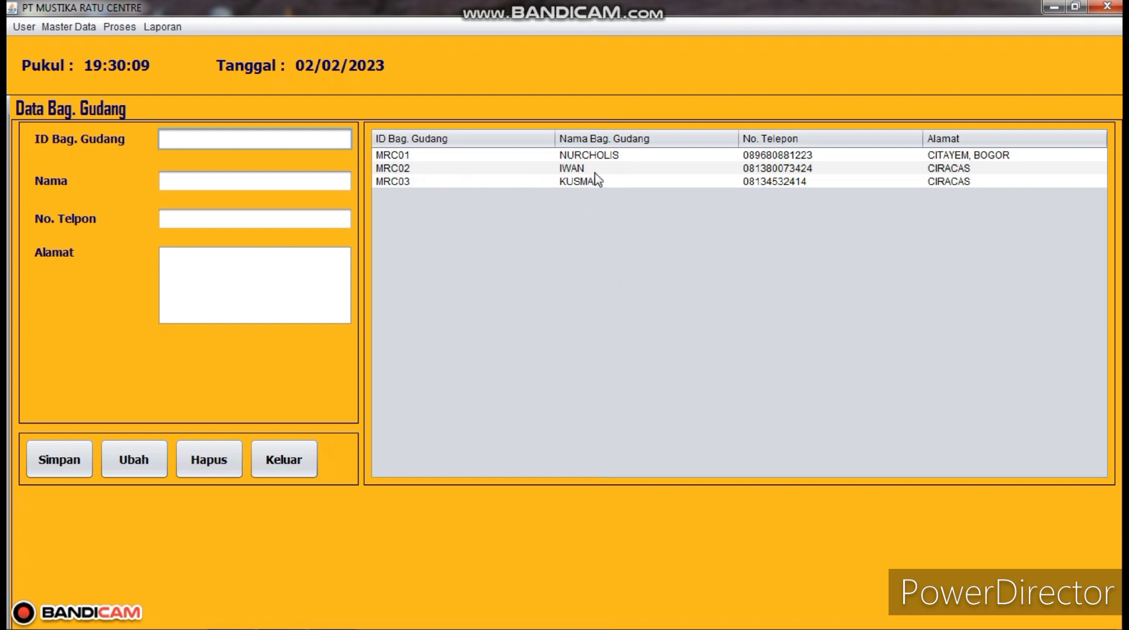
- Open Data Karyawan, close it, switch to Data Bag. Gudang, then reopen Data Karyawan
left_click(80, 27)
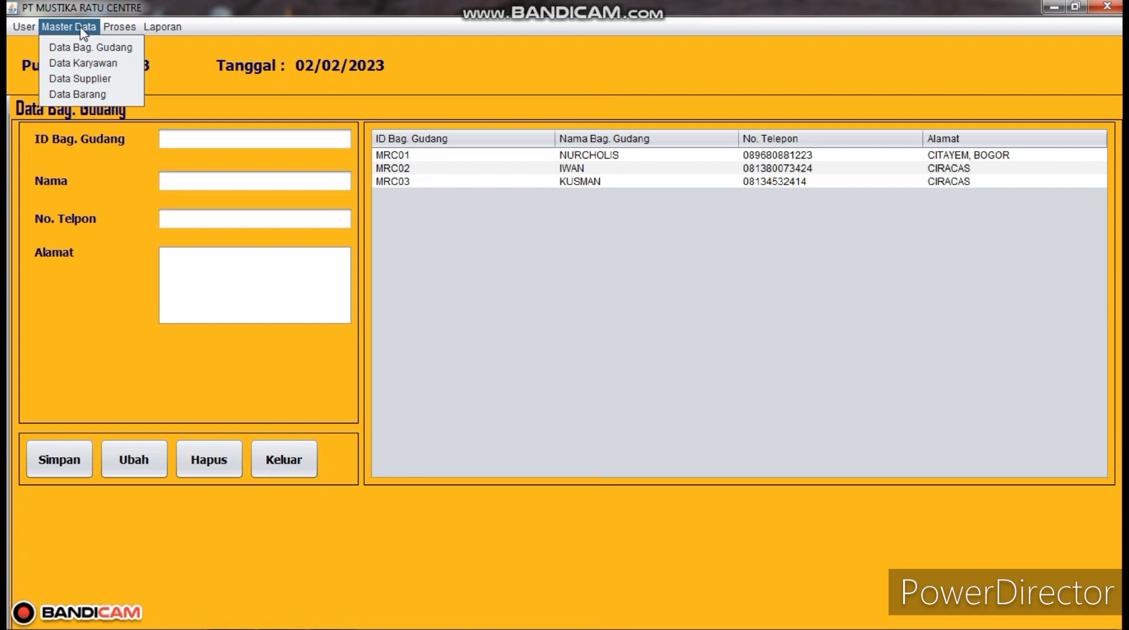
left_click(85, 63)
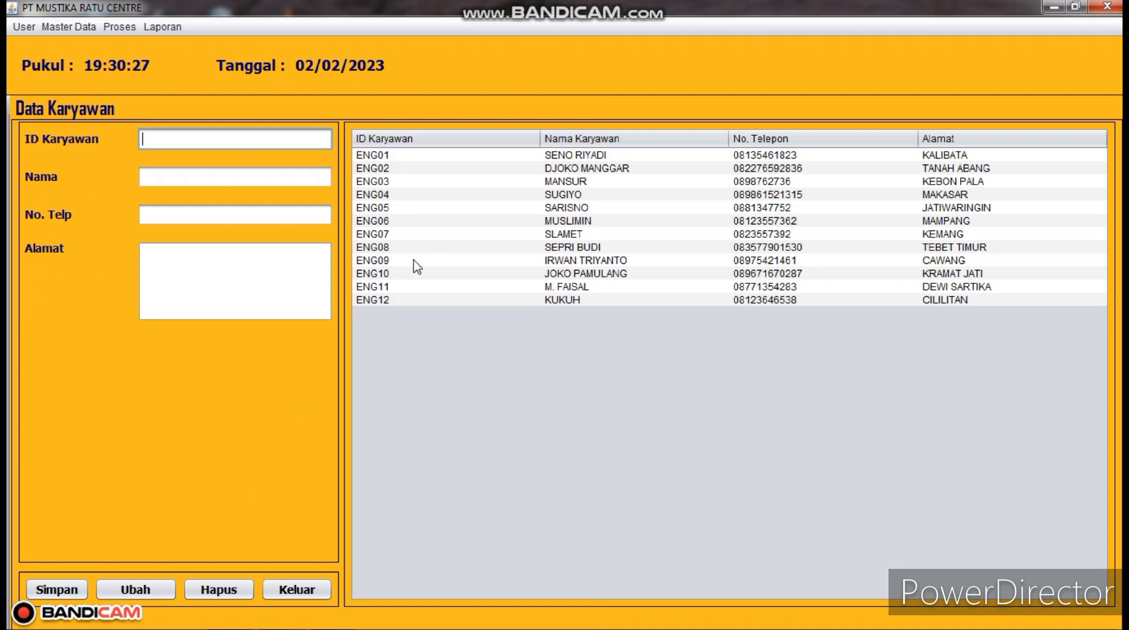
left_click(304, 588)
left_click(68, 27)
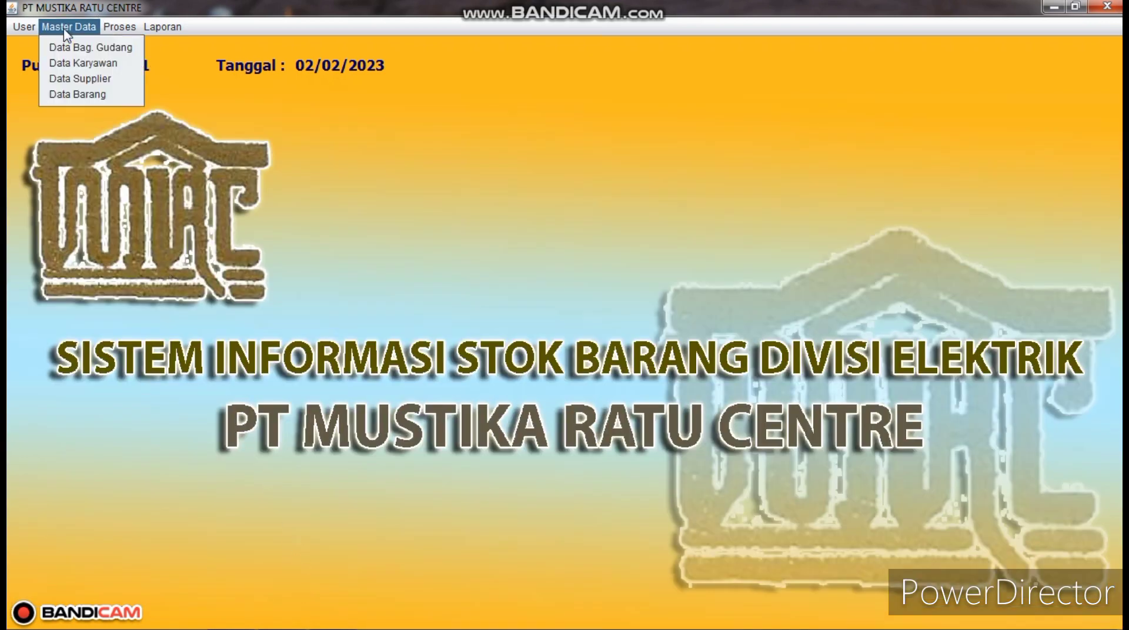
left_click(88, 47)
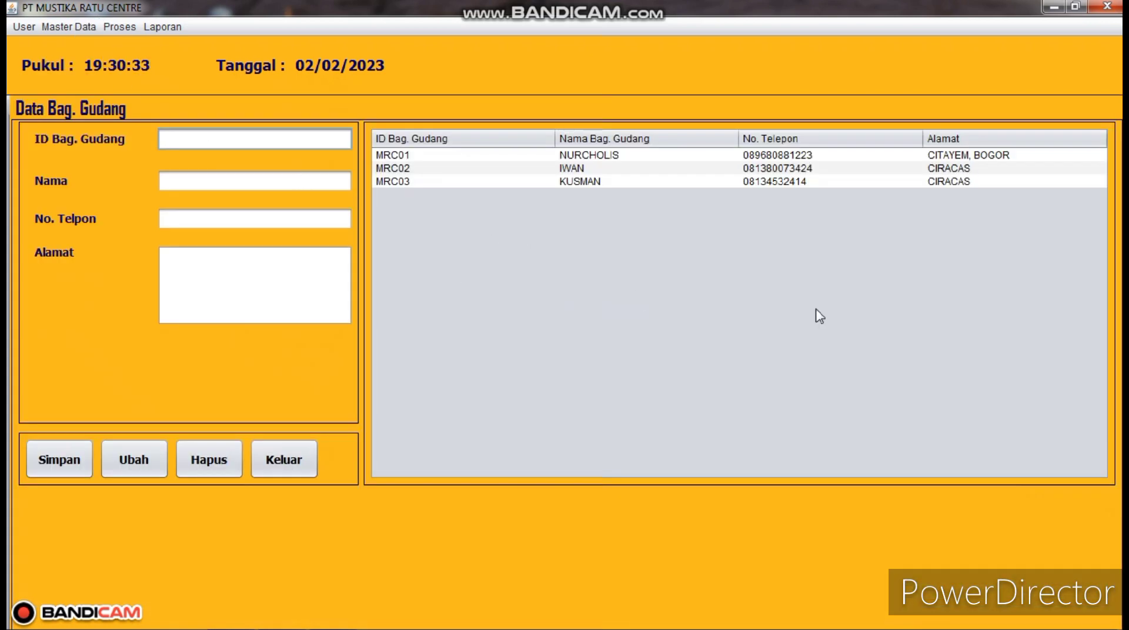
left_click(79, 29)
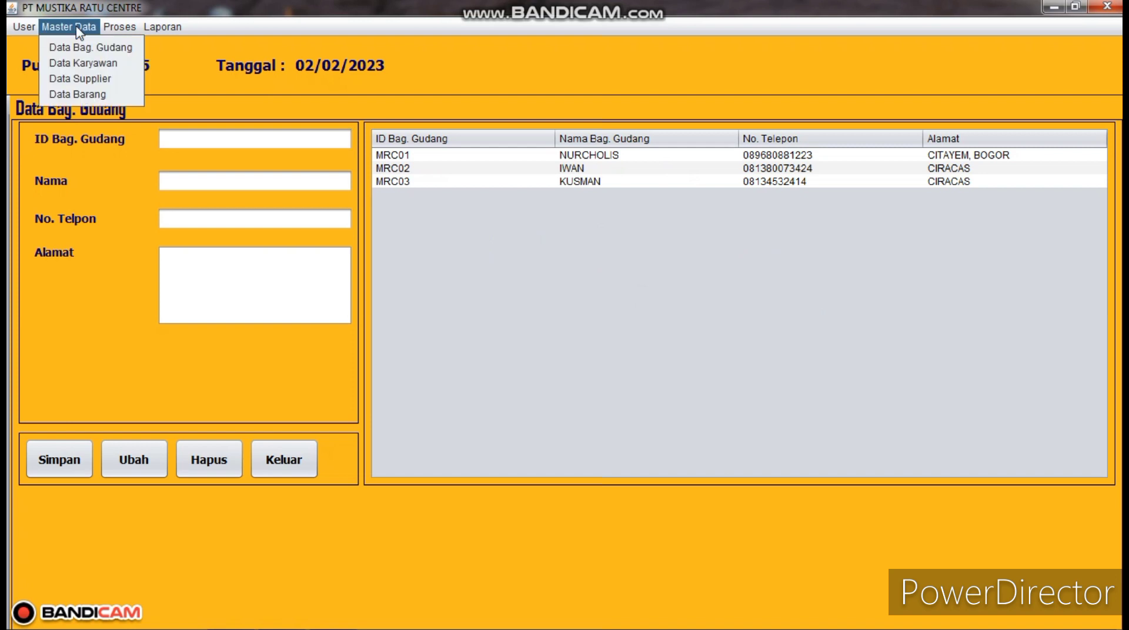
left_click(99, 66)
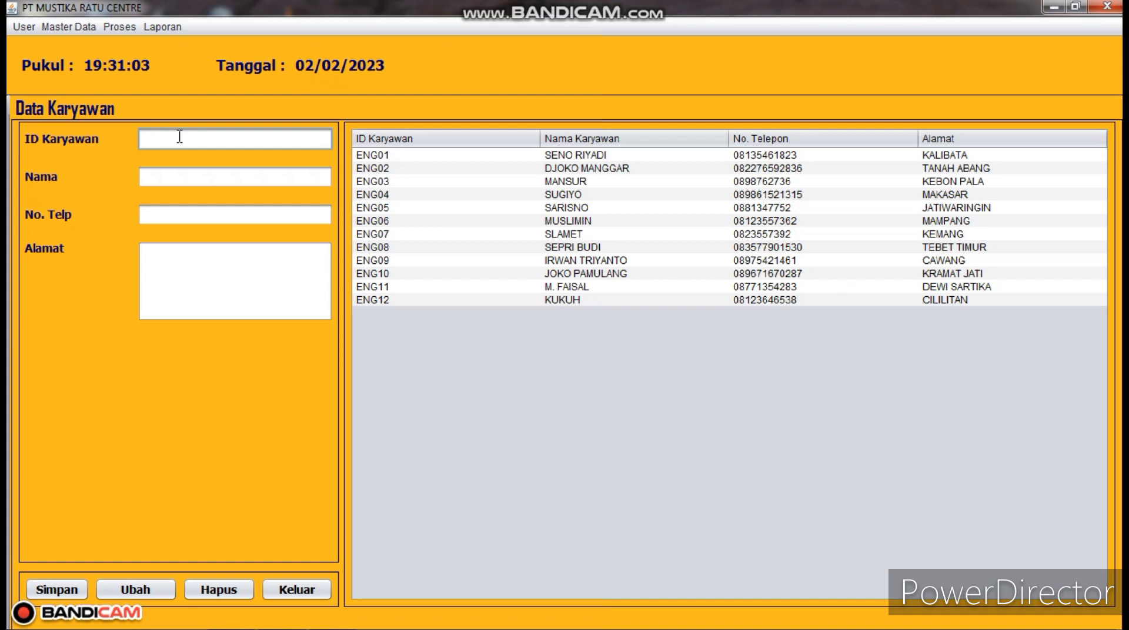
- Enter employee ID DW001 with the employee's name, phone number and address, and save with Simpan
type("DW001")
left_click(171, 179)
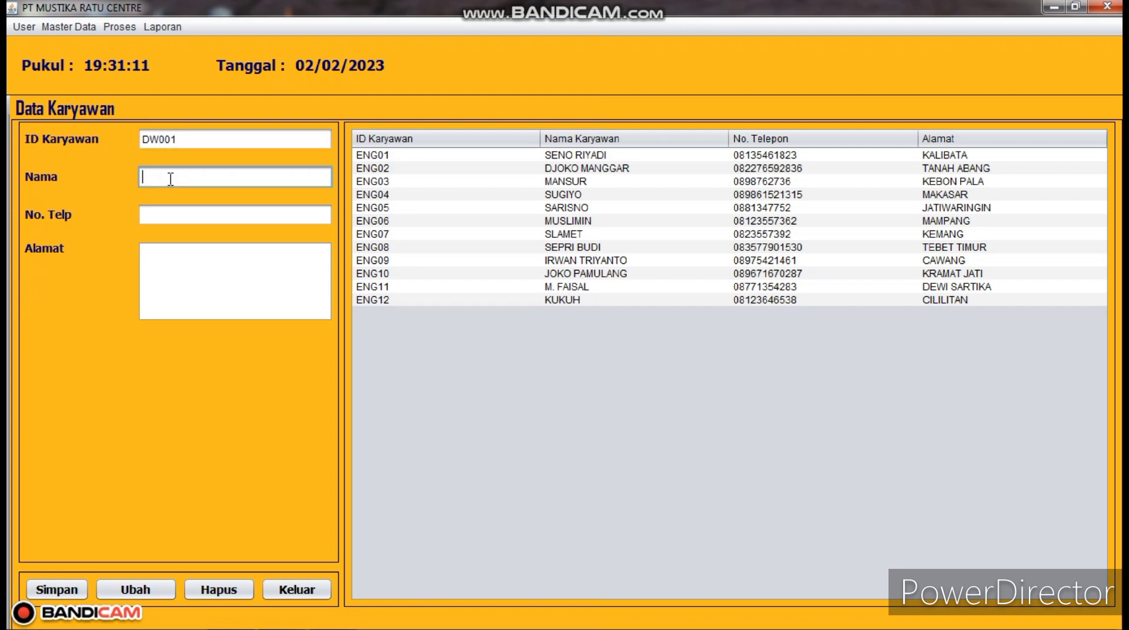
type("TRIHARDI")
left_click(151, 221)
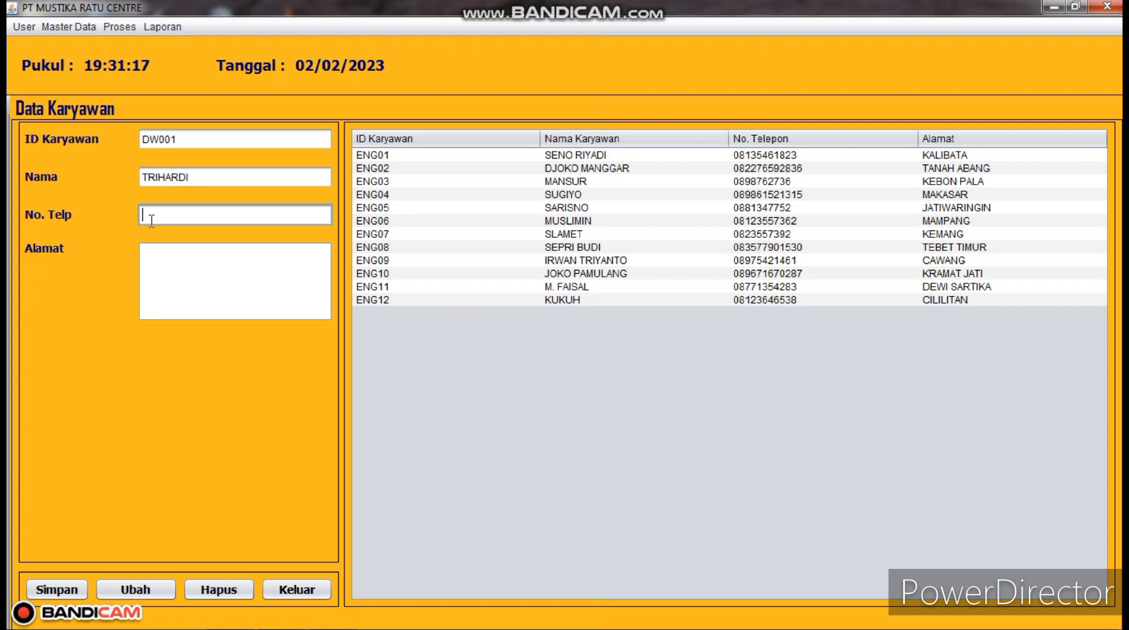
left_click(157, 261)
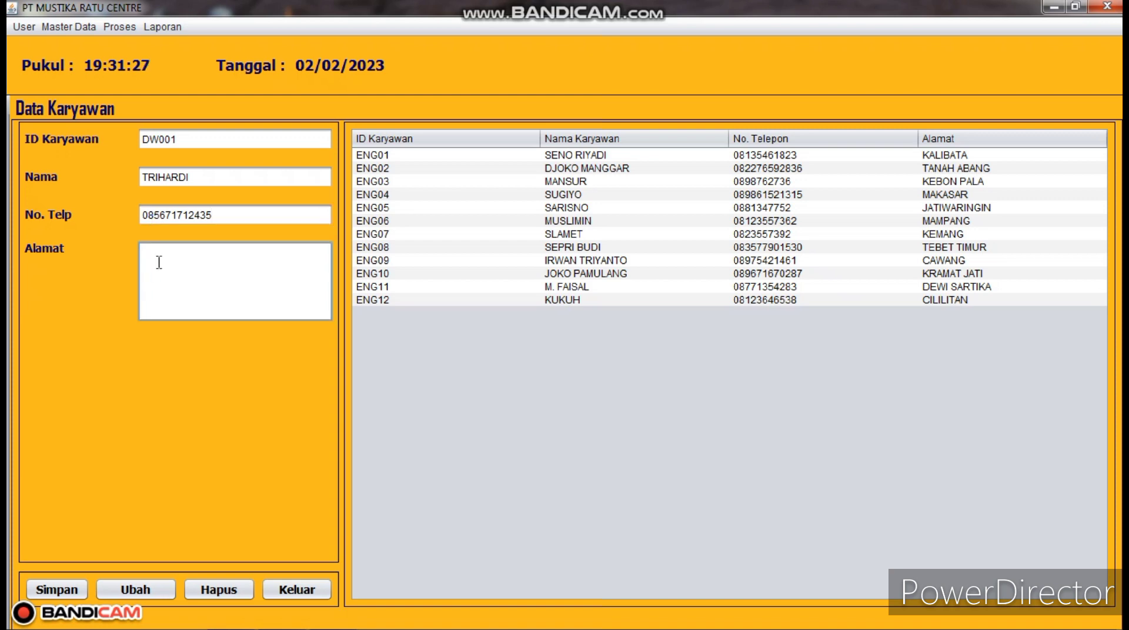
type("PASAR MINGGU")
left_click(45, 594)
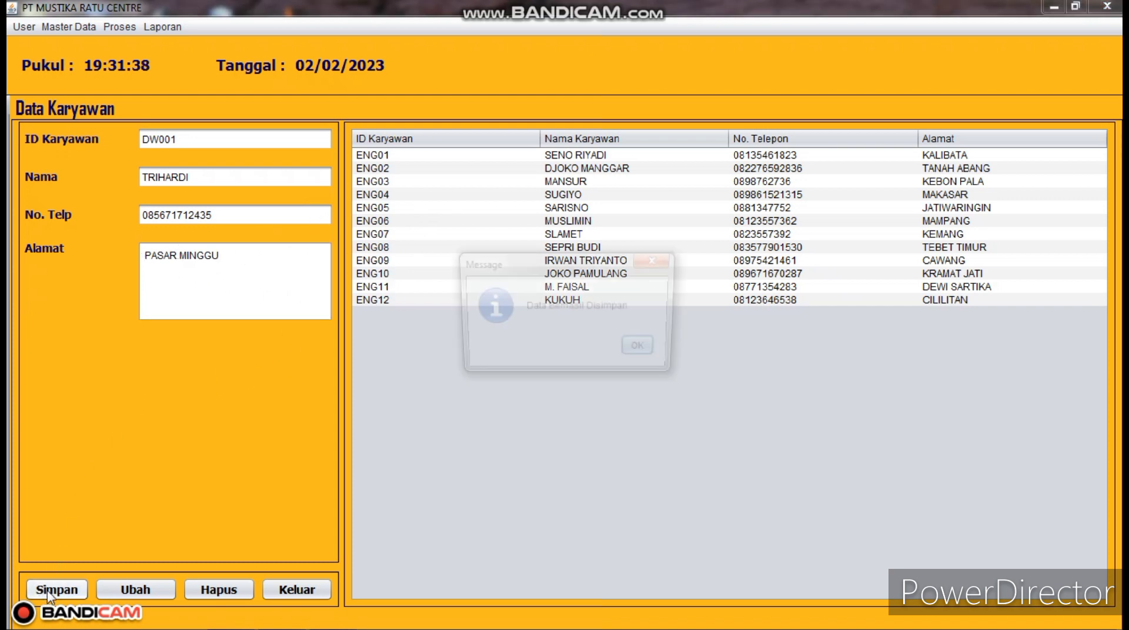
left_click(642, 351)
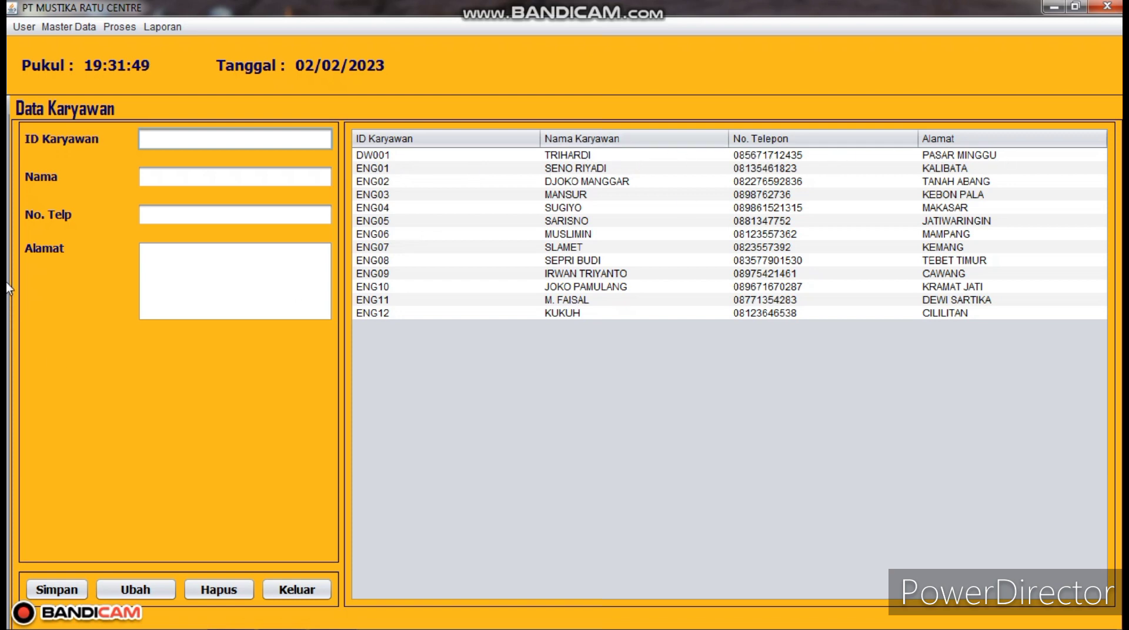
- Enter employee ID DW002 and the employee's name, fixing the name mistakenly typed into the ID
type("DW002")
type("DI TRIY")
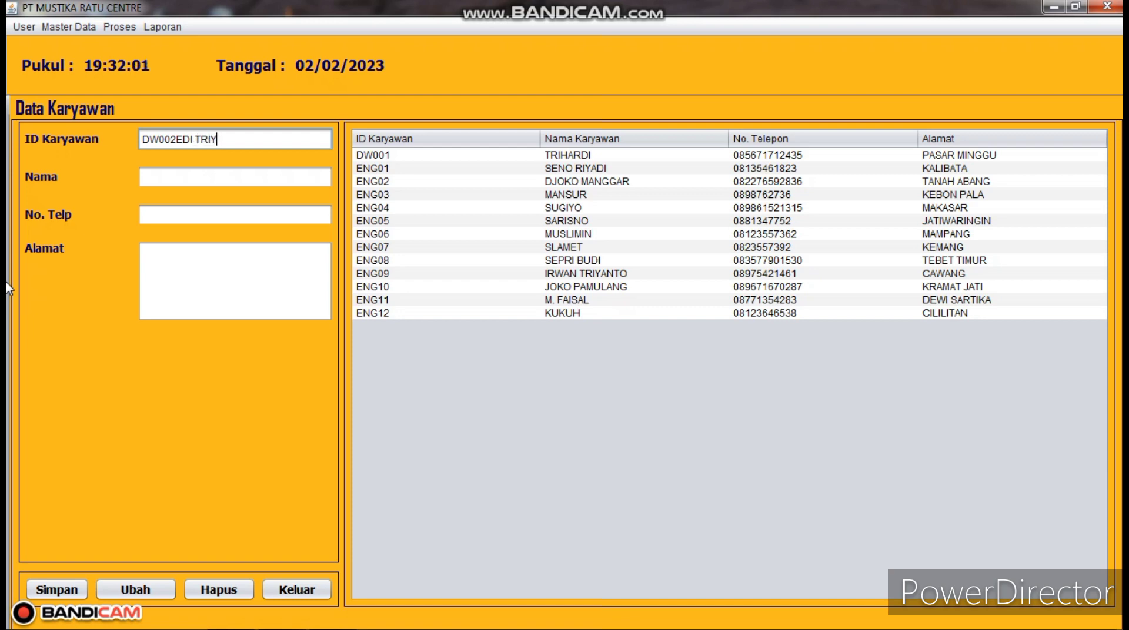
type("ON")
key("BackSpace")
key("BackSpace")
key("BackSpace")
key("BackSpace")
key("BackSpace")
key("BackSpace")
key("BackSpace")
key("BackSpace")
key("BackSpace")
key("BackSpace")
key("BackSpace")
left_click(144, 176)
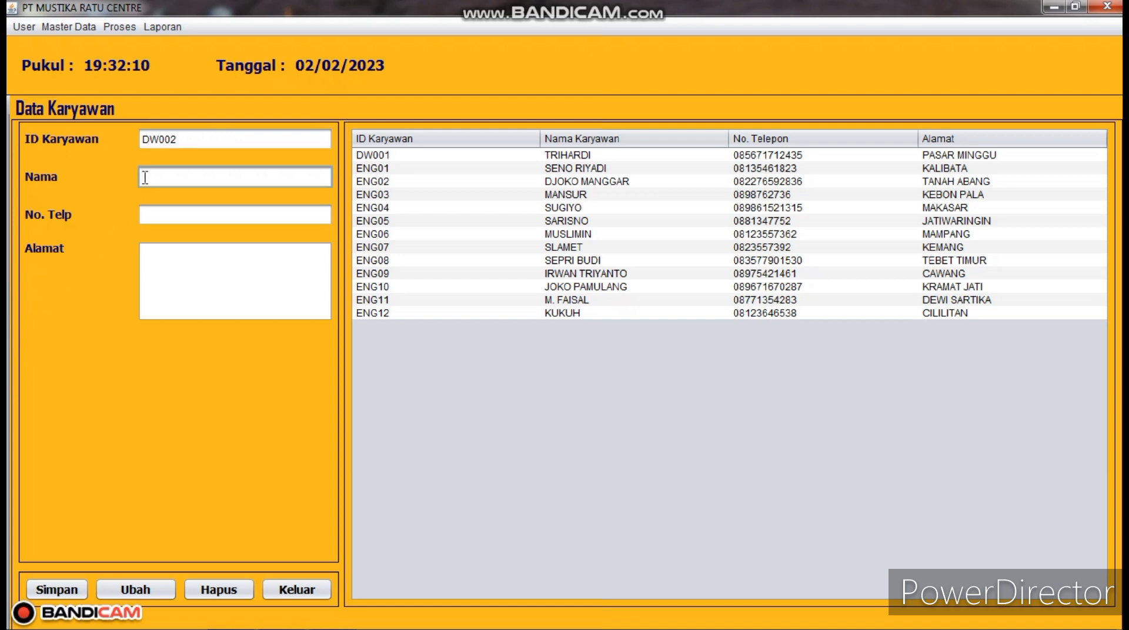
- Fill in DW002's phone number and address, save it, then select the DW001 row
left_click(149, 213)
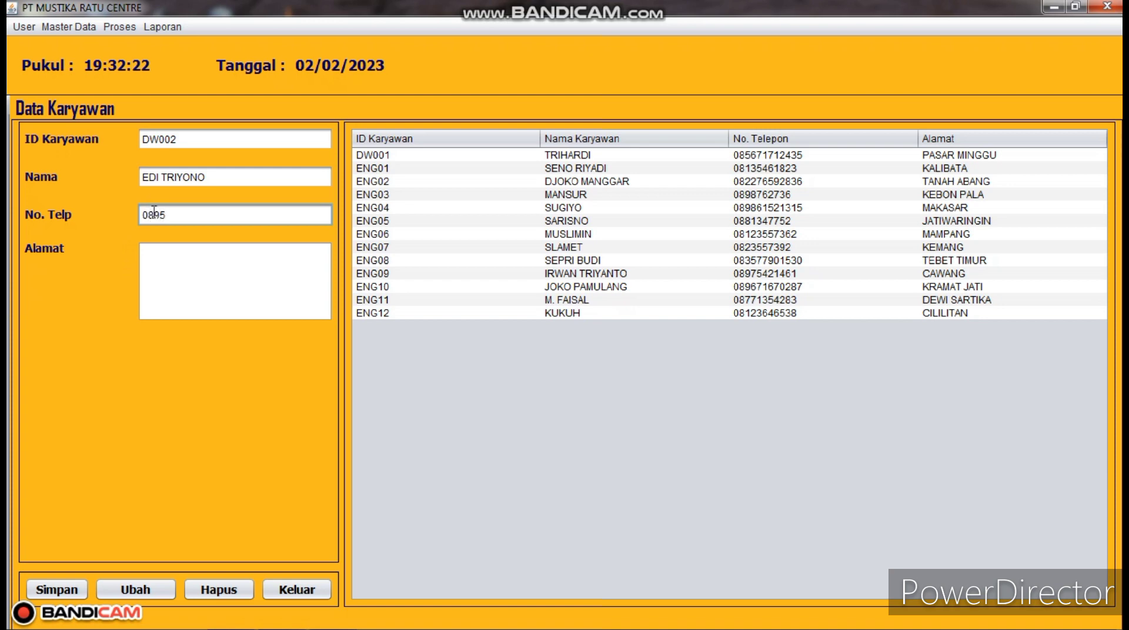
left_click(161, 260)
type("PEN")
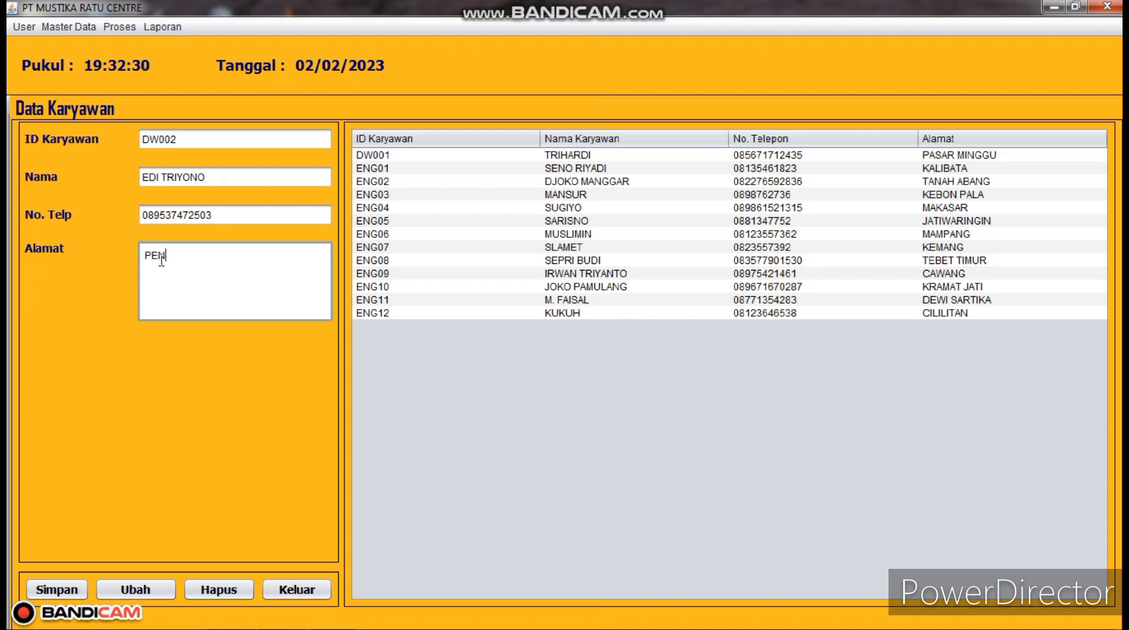
type("GADEGAN")
left_click(83, 590)
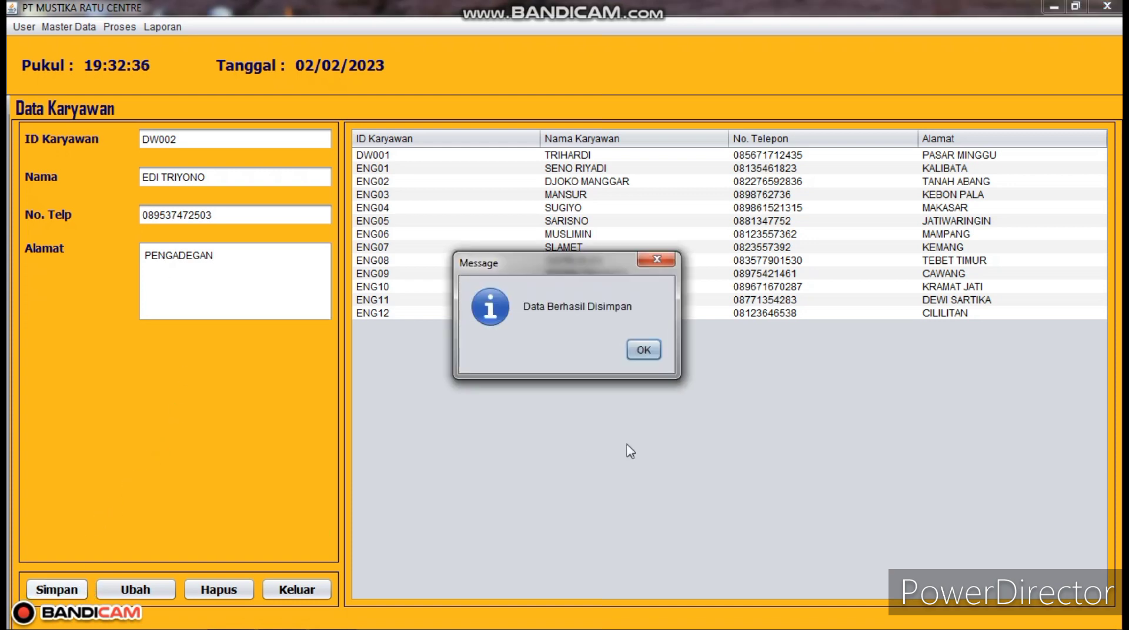
left_click(644, 348)
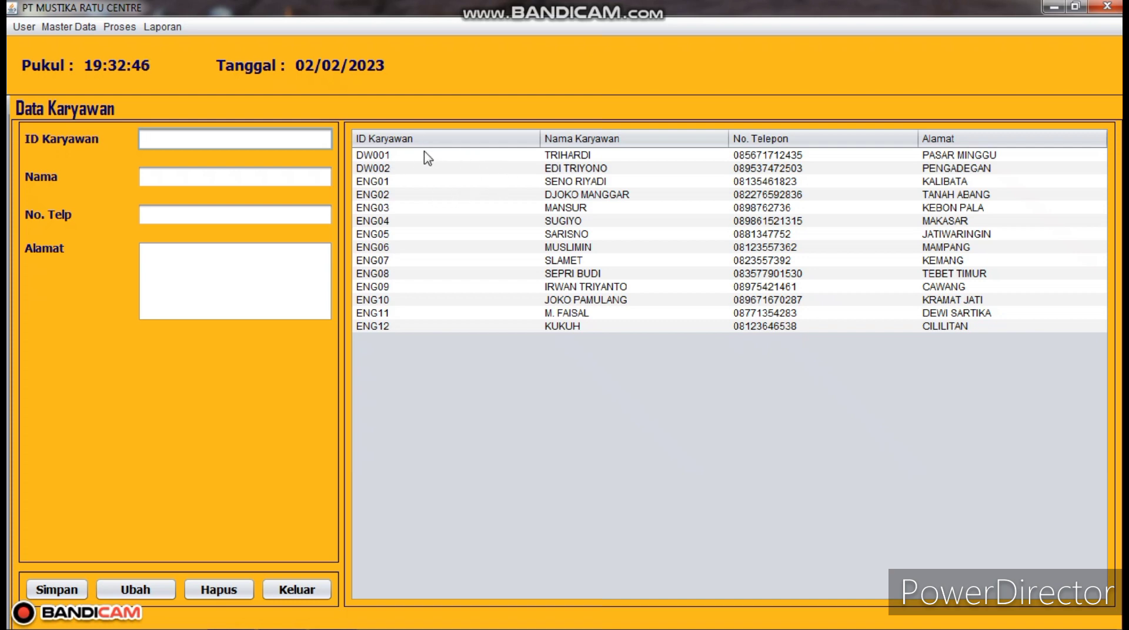
left_click(456, 155)
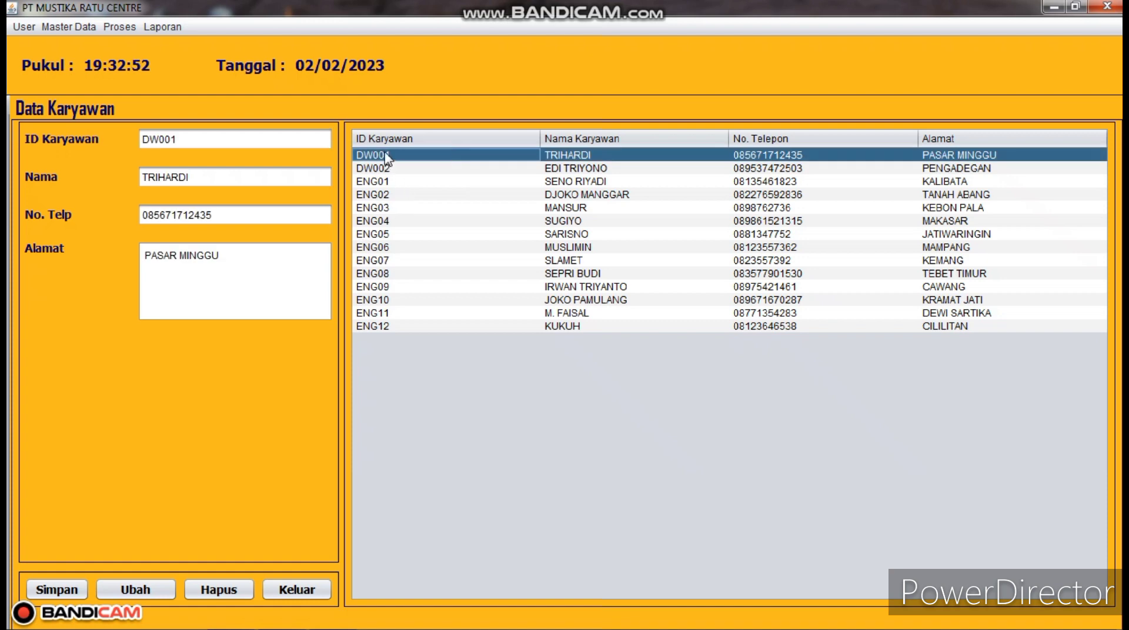
- Delete employee DW001 with Hapus and confirm, then select the DW002 row
left_click(216, 589)
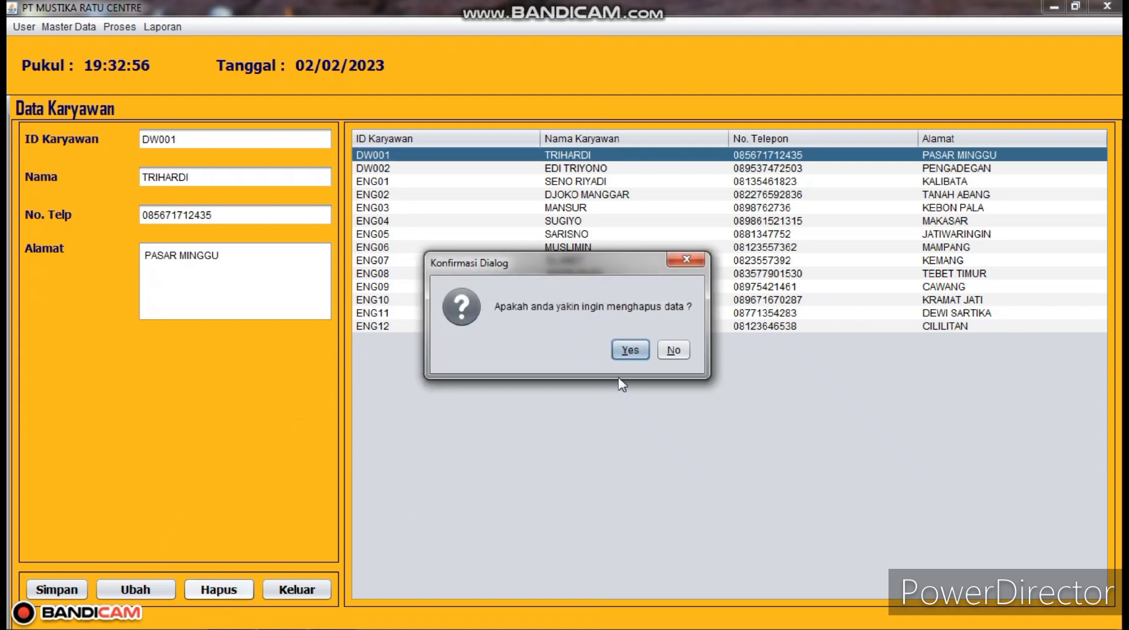
left_click(631, 351)
left_click(633, 349)
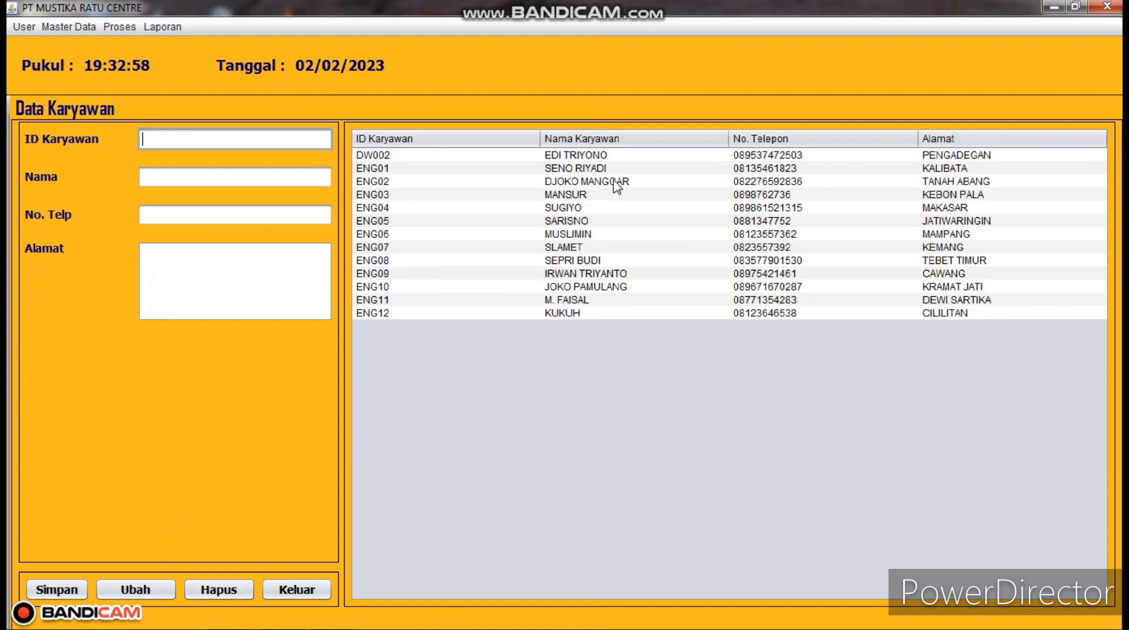
left_click(547, 155)
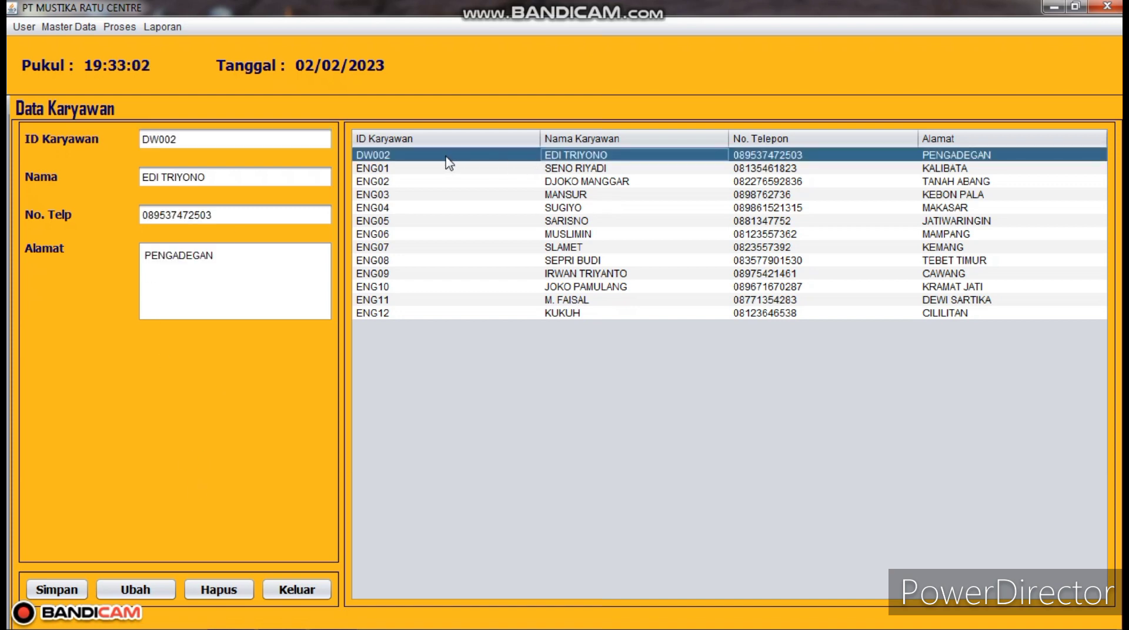
- Replace employee DW002's name, phone number and address with new values and save the update
left_click(226, 177)
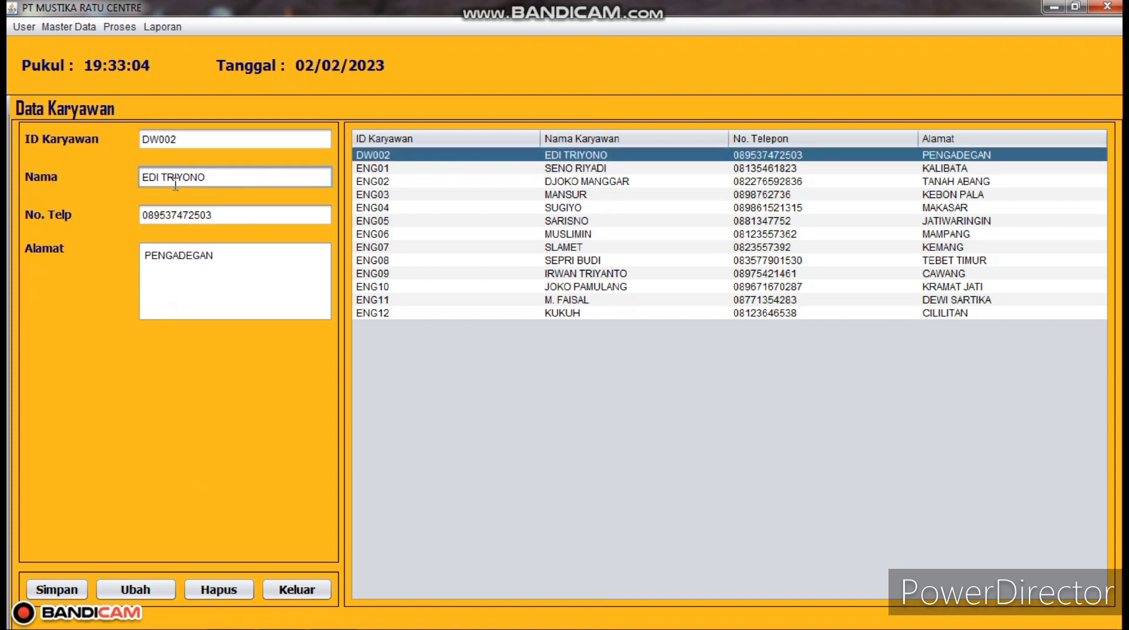
key("BackSpace")
key("BackSpace")
key("BackSpace")
key("BackSpace")
key("BackSpace")
key("BackSpace")
type("APR")
left_click_drag(216, 216, 180, 217)
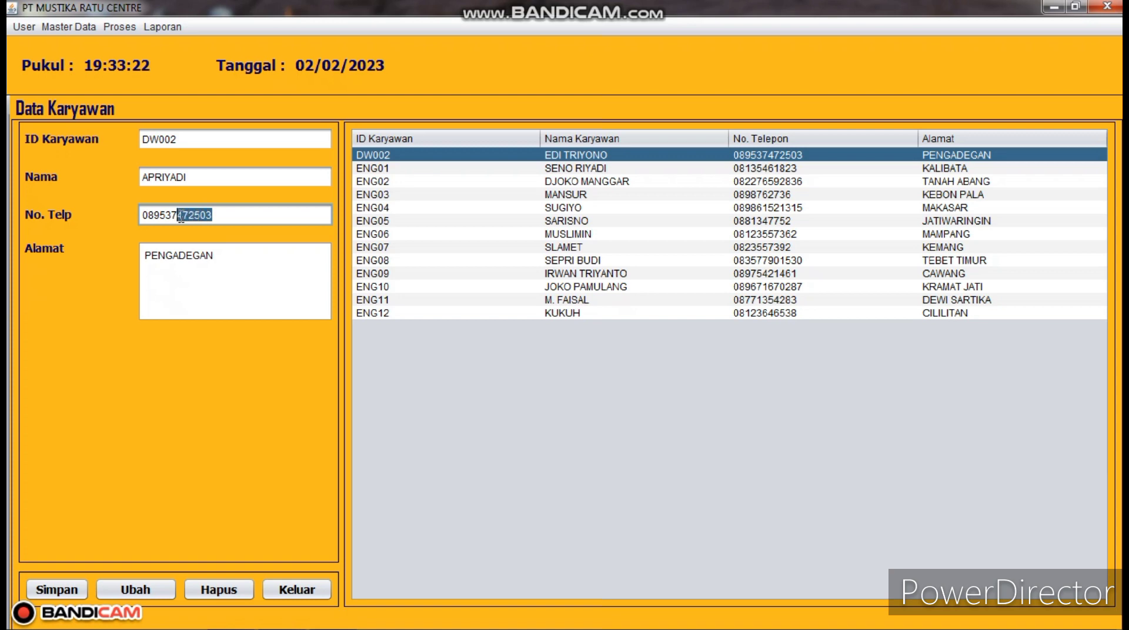
key("BackSpace")
key("BackSpace")
type("44")
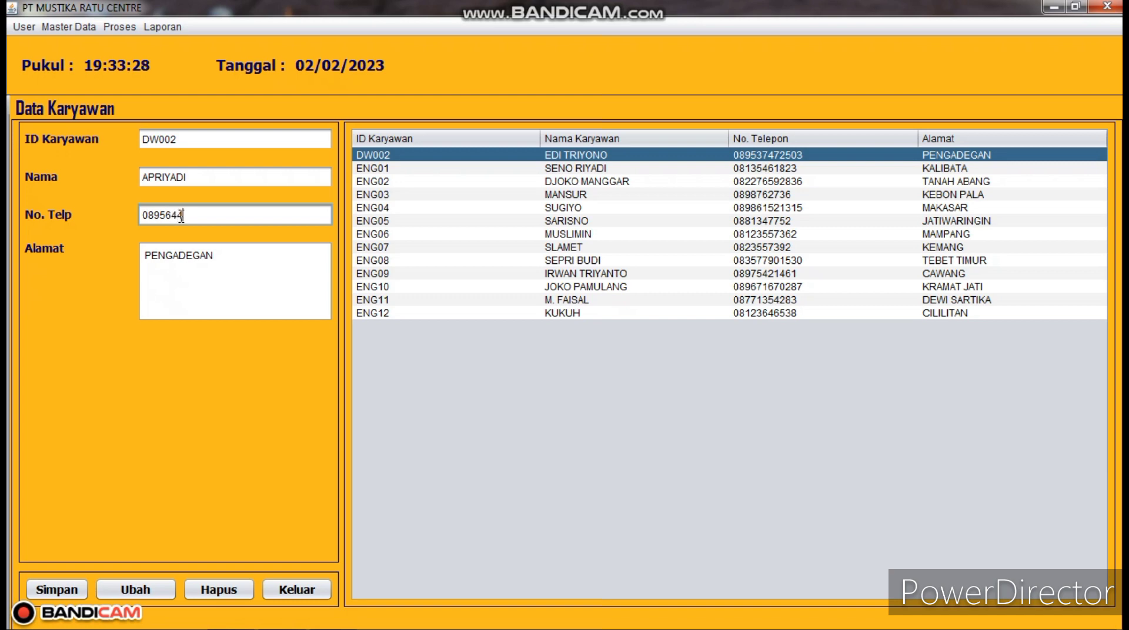
type("441213")
left_click(194, 282)
left_click_drag(194, 283, 96, 262)
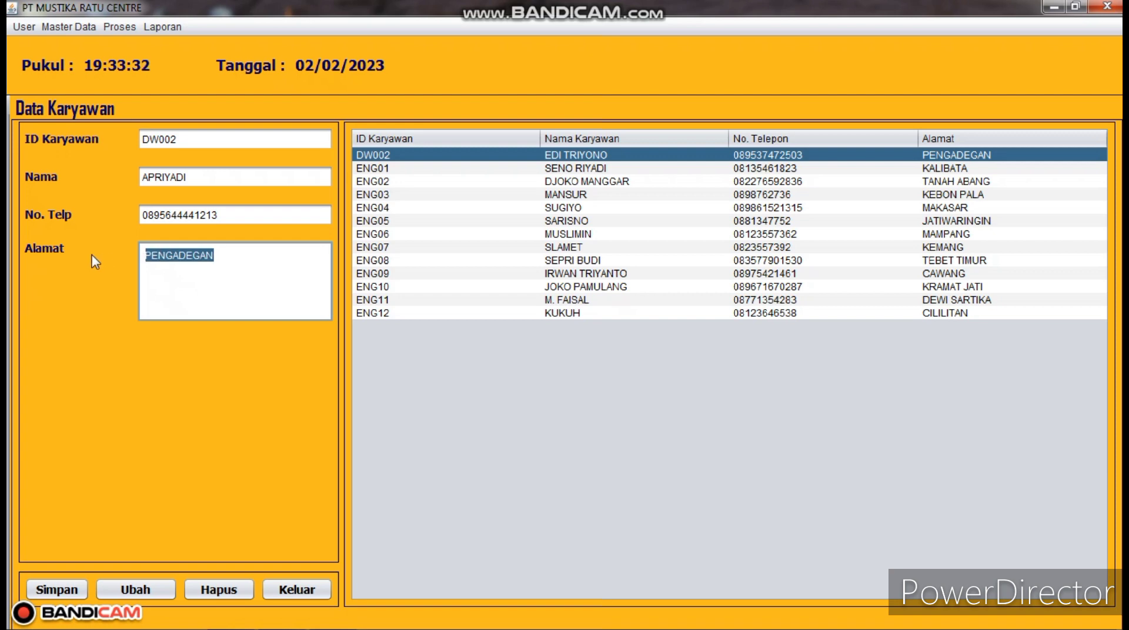
type("ME")
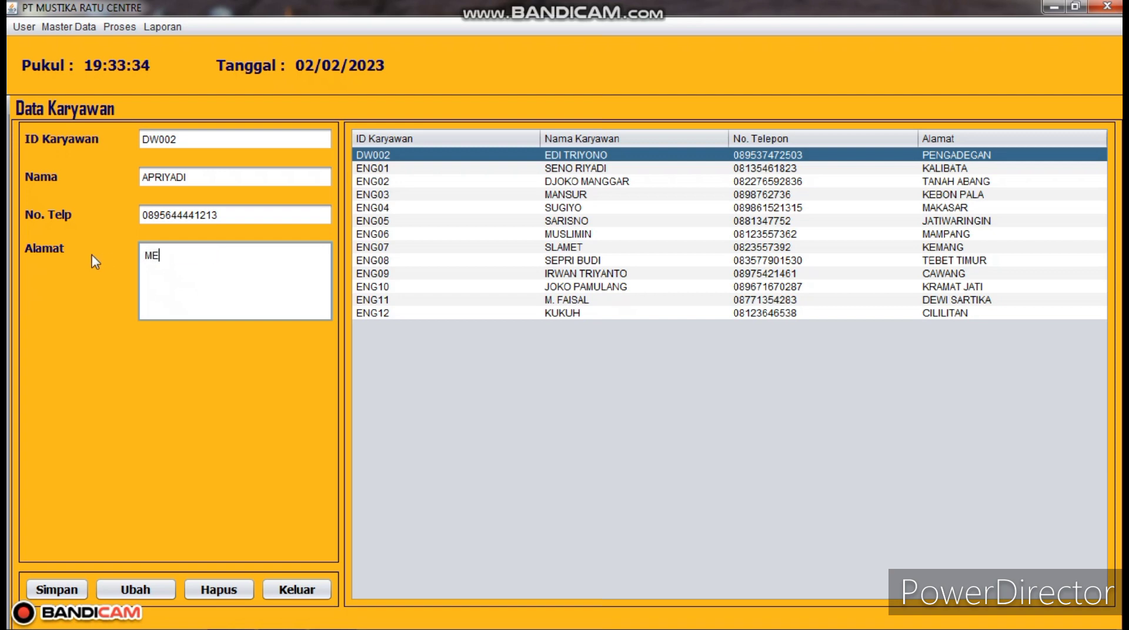
type("KARSARI")
left_click(138, 590)
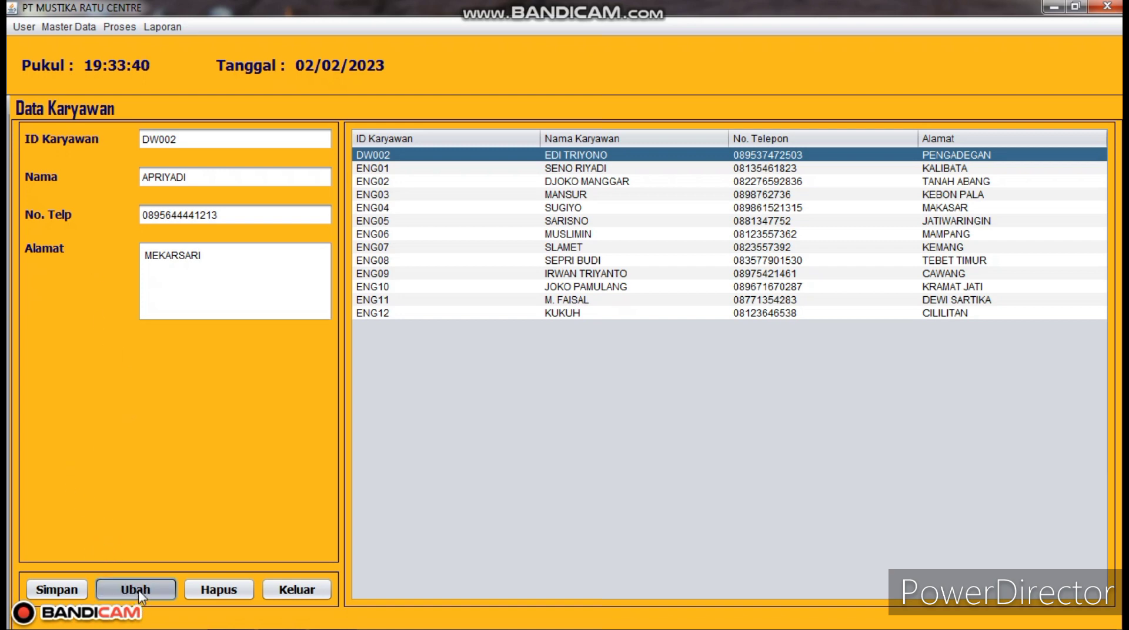
left_click(643, 349)
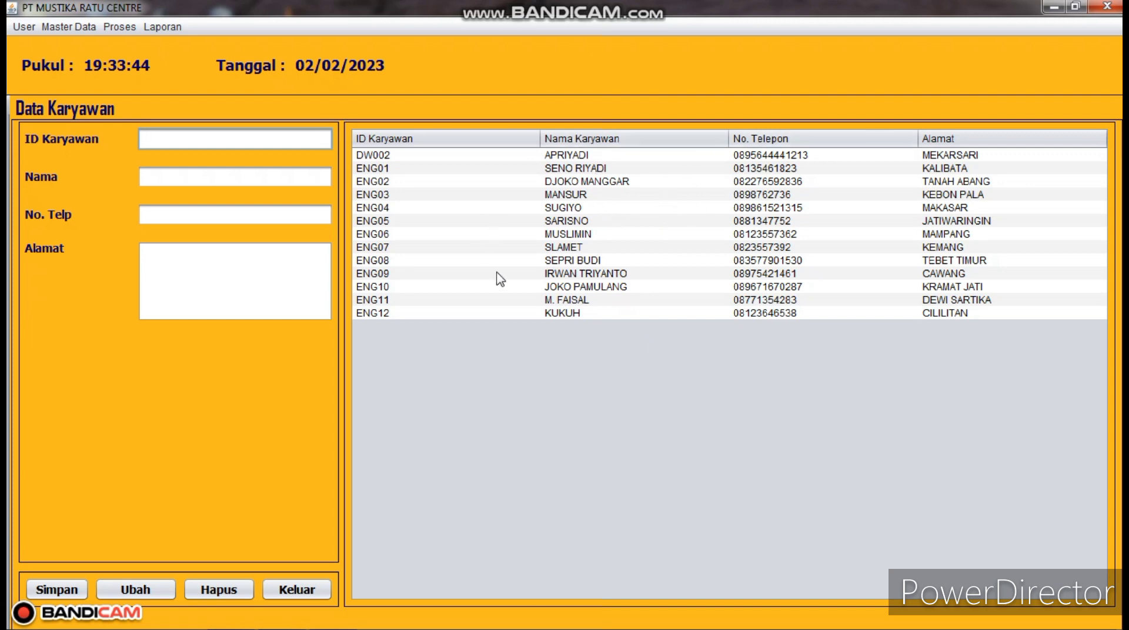
- Select employee DW002, delete it and confirm, leaving ENG01 to ENG12 in the table
left_click(420, 158)
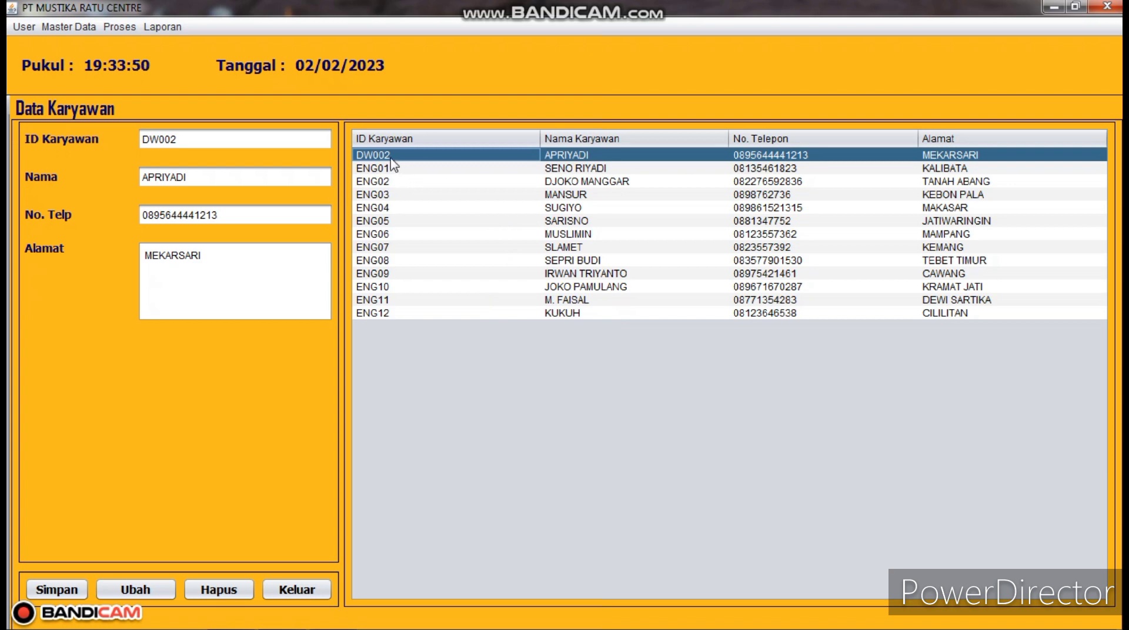
left_click(235, 595)
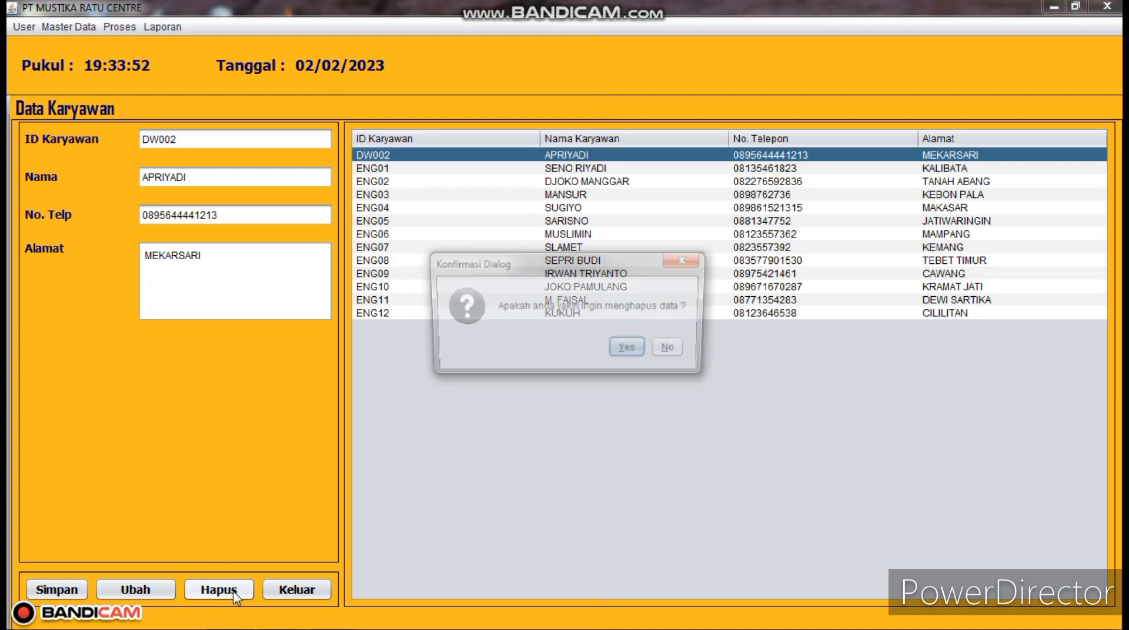
left_click(626, 353)
left_click(642, 351)
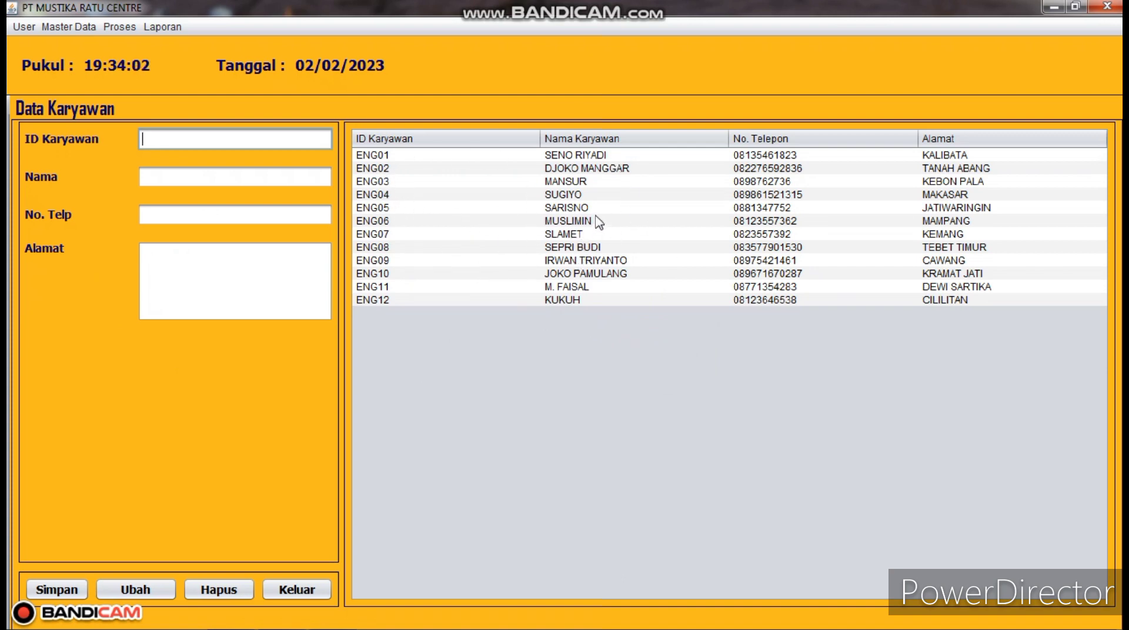
- Resave employee ENG04's unchanged record as an update and dismiss the saved message
left_click(391, 194)
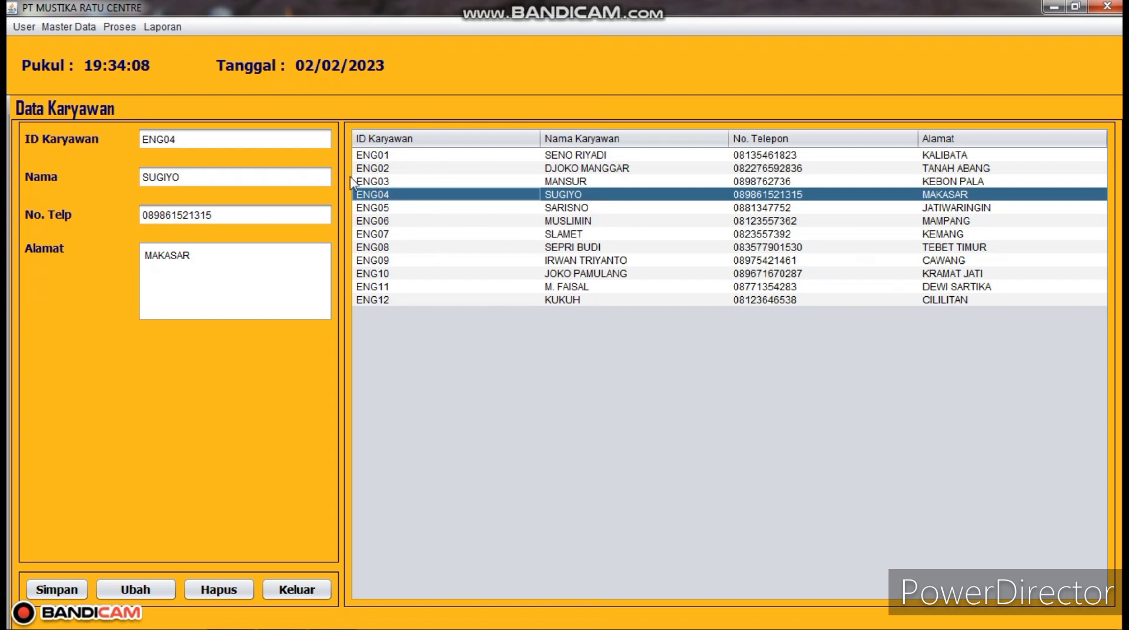
left_click(281, 218)
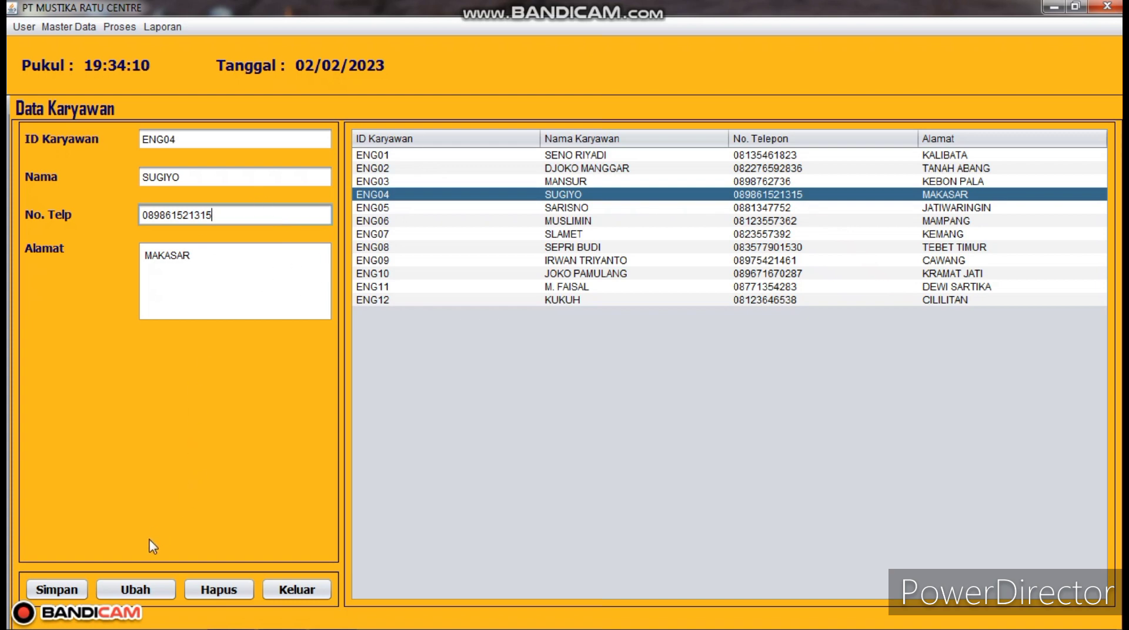
left_click(144, 589)
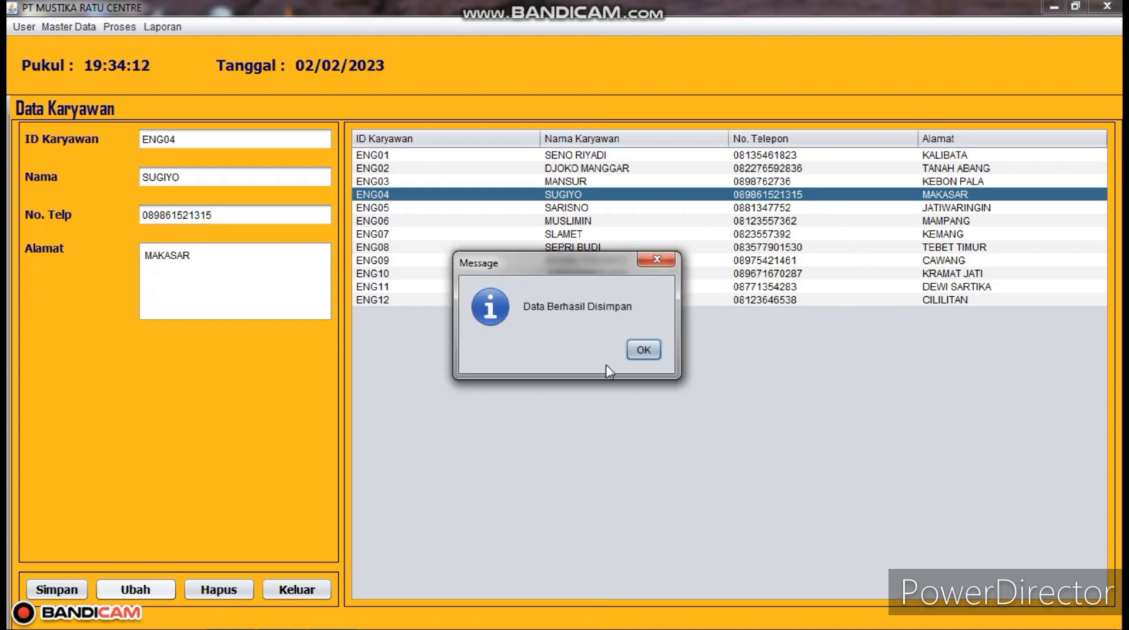
left_click(643, 350)
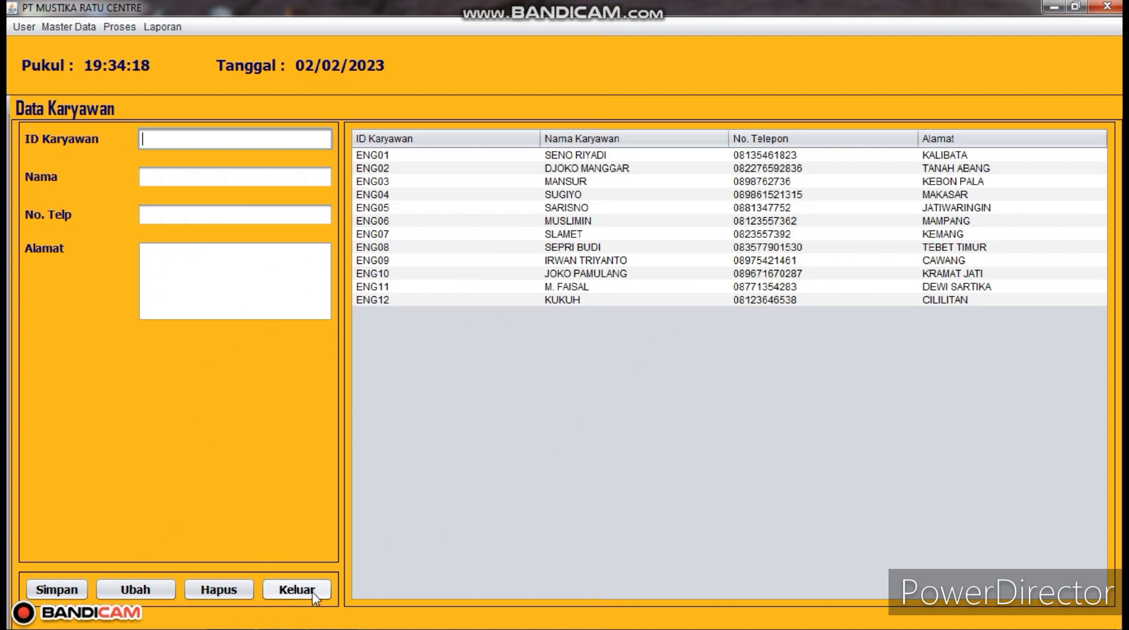
left_click(70, 27)
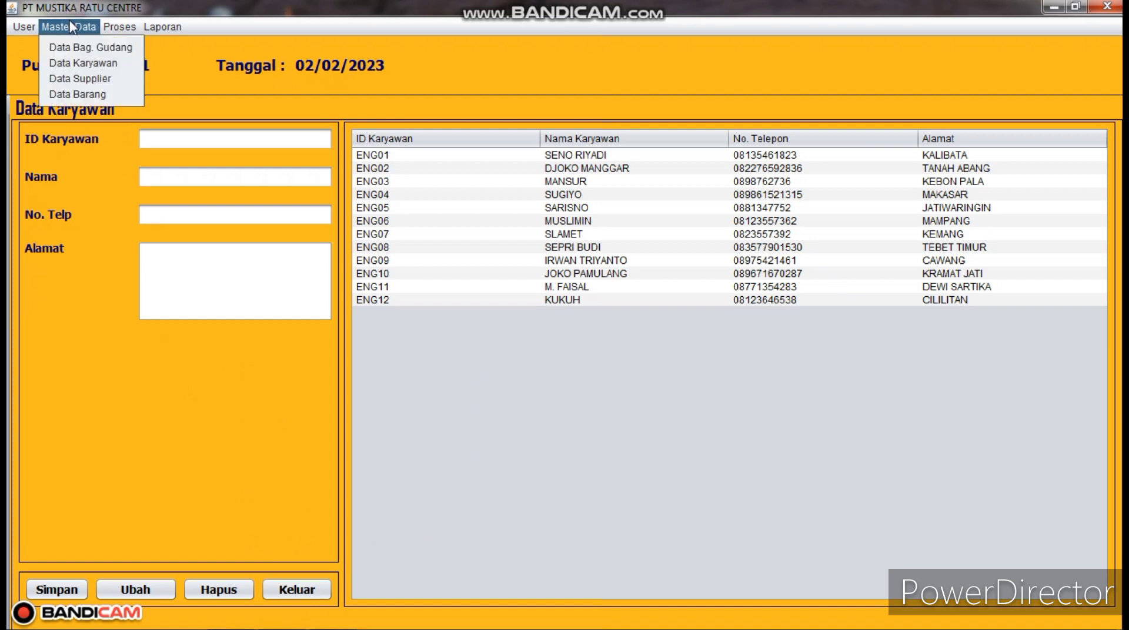
- Switch to the Data Supplier screen showing suppliers SUP001 to SUP006
left_click(86, 81)
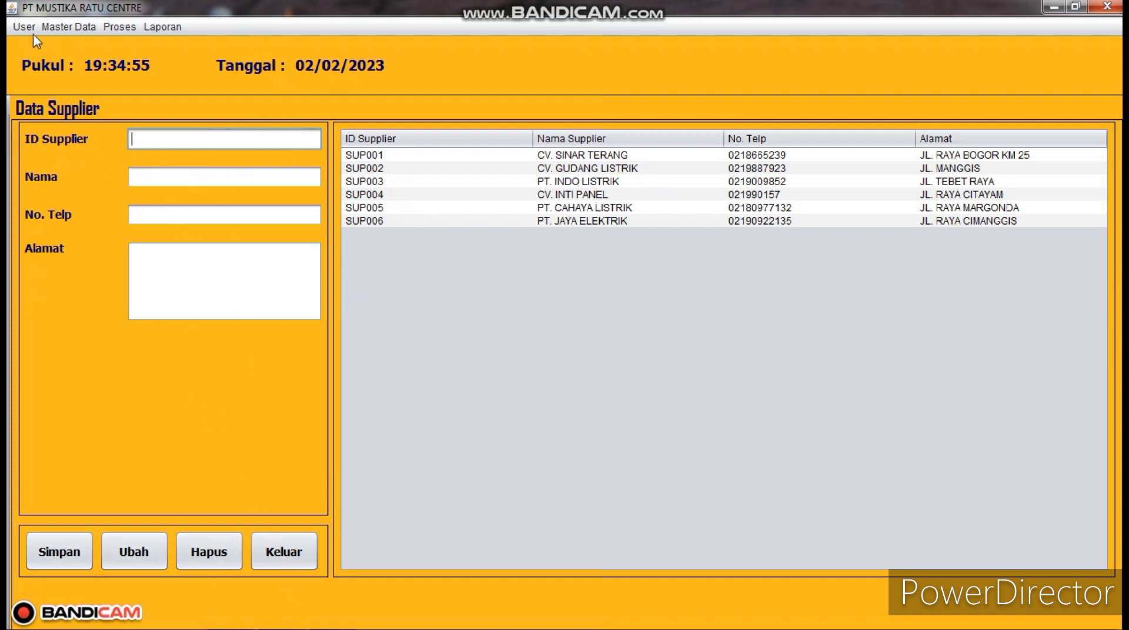
left_click(70, 27)
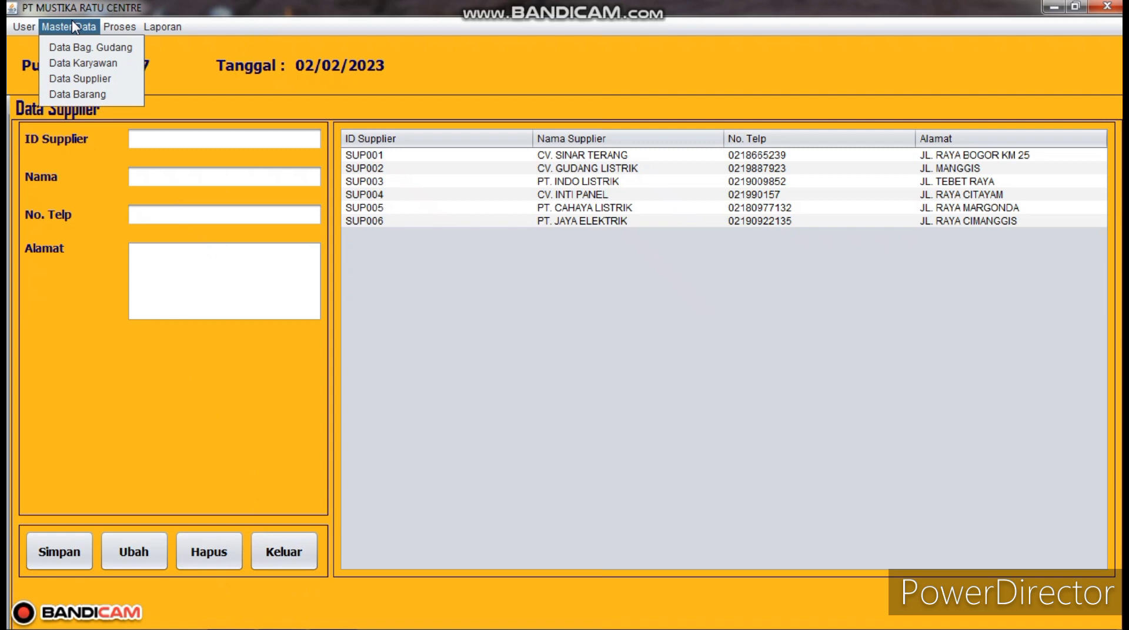
- Choose Data Barang from the Master Data menu to show the goods list
left_click(89, 95)
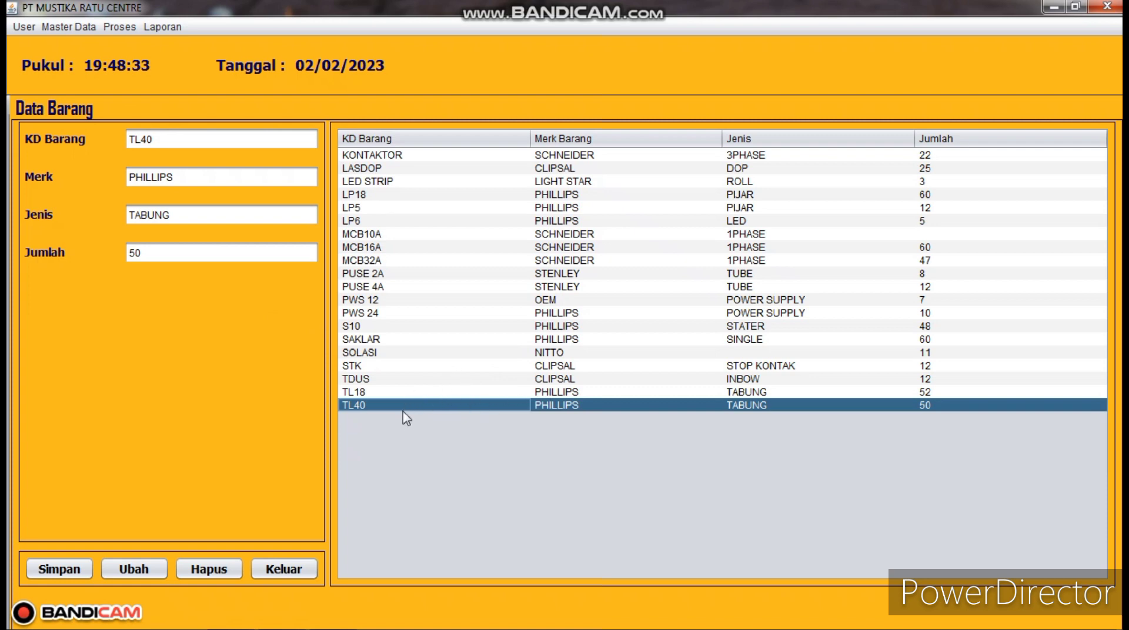
- Delete goods item LASDOP and confirm until 'Data Berhasil Dihapus' appears
left_click(369, 167)
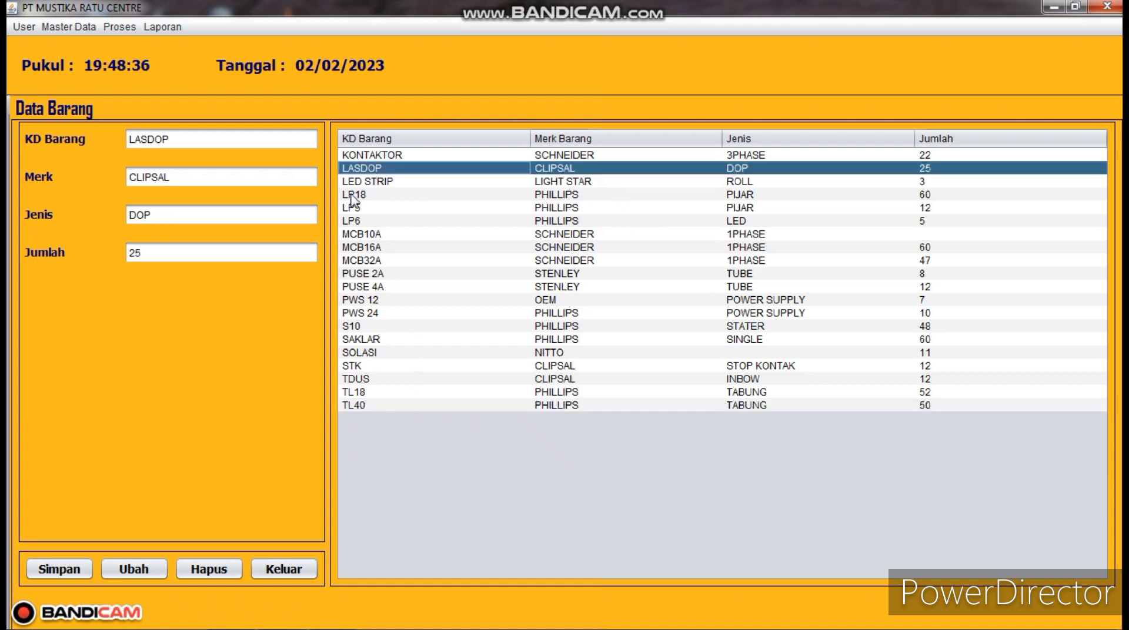
left_click(224, 569)
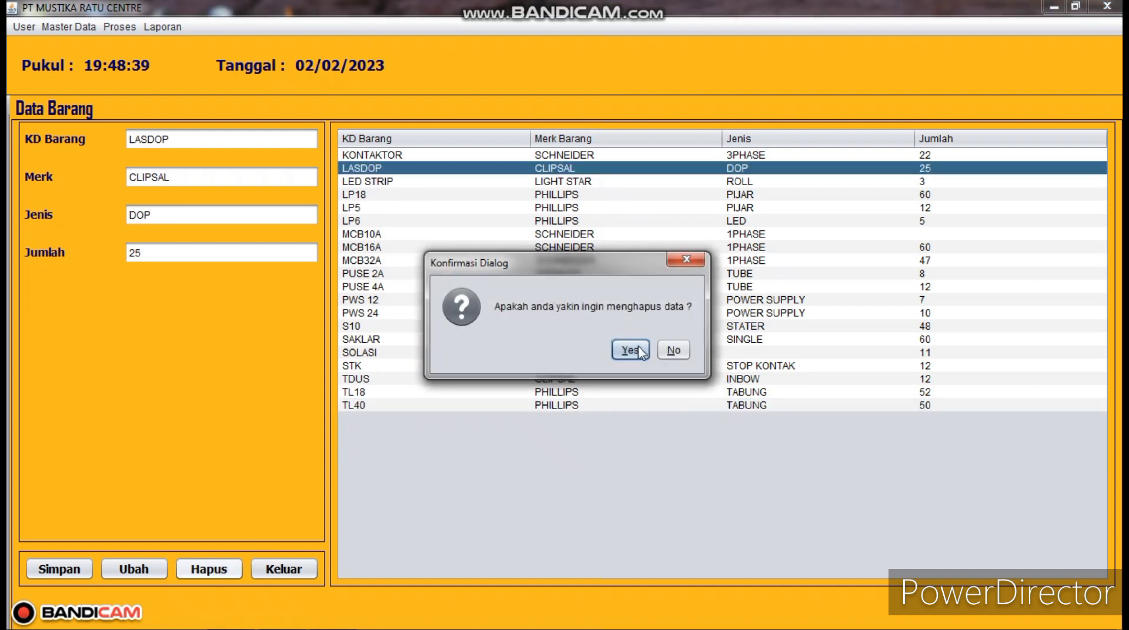
left_click(625, 358)
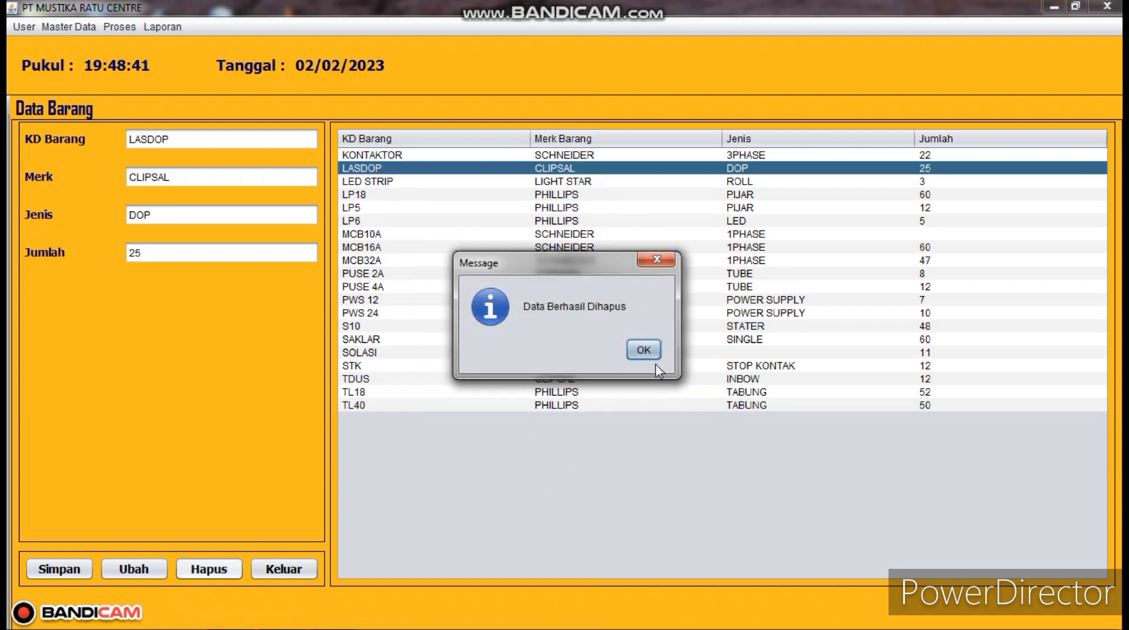
left_click(646, 351)
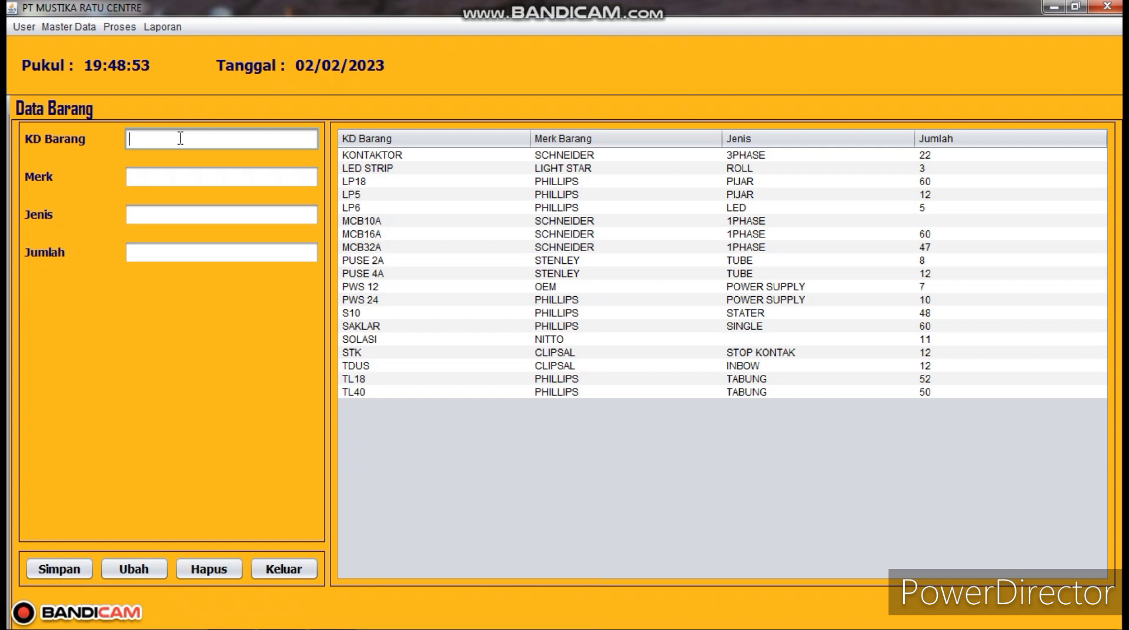
- Enter item LASDOP with brand CLIPSAL, type DOP and quantity 50, and save it
type("LASDOP")
left_click(163, 178)
type("CL")
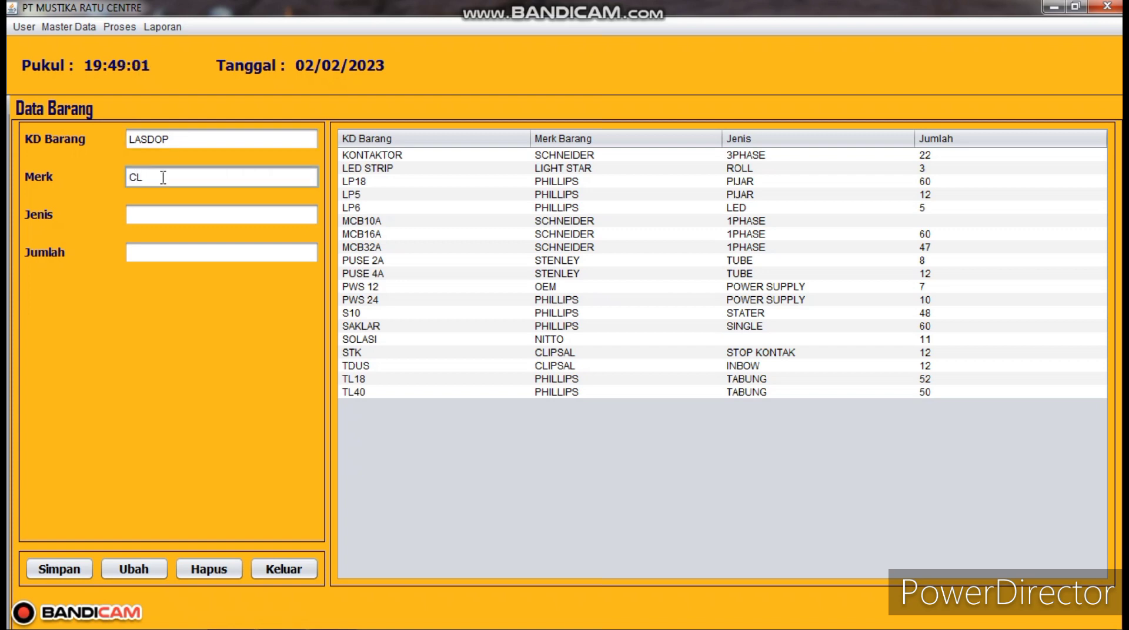
type("IPSAL")
left_click(183, 213)
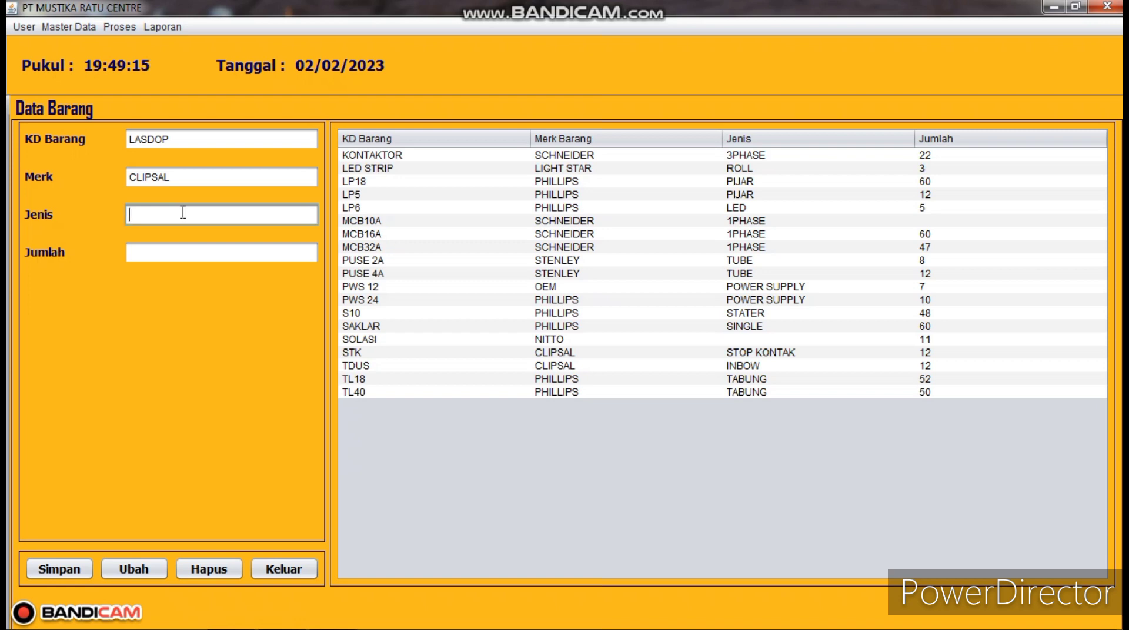
type("TUBE")
key("BackSpace")
key("BackSpace")
key("BackSpace")
key("BackSpace")
type("DOP")
left_click(179, 254)
type("5")
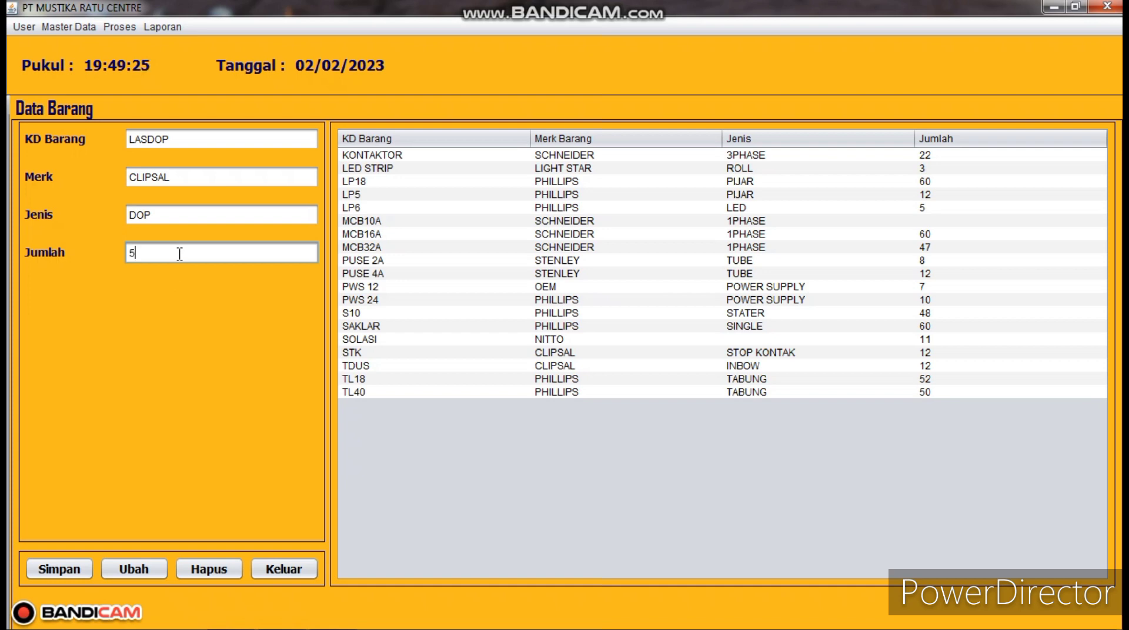
type("0")
left_click(66, 572)
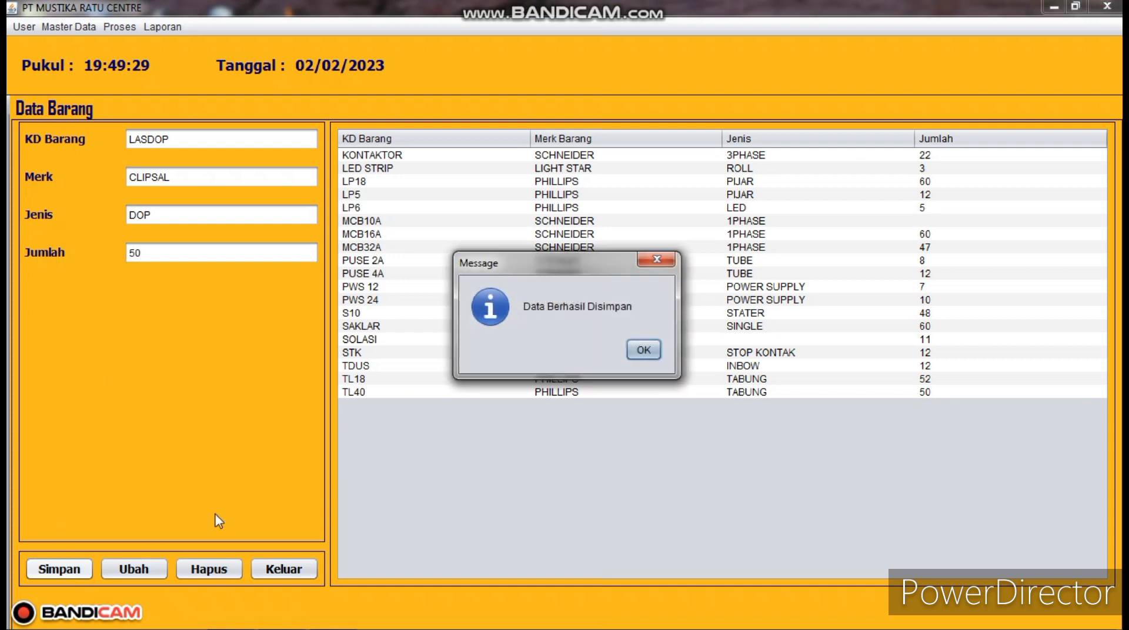
left_click(643, 349)
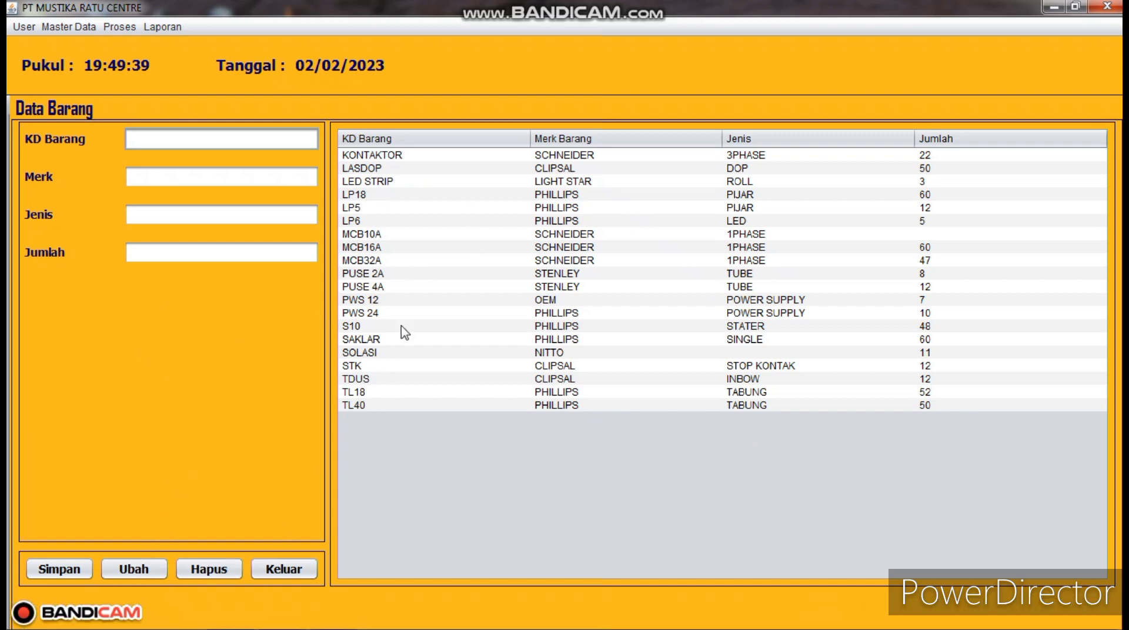
- Change LASDOP's brand from CLIPSAL to BROCO and quantity from 50 to 25, then save
left_click(546, 170)
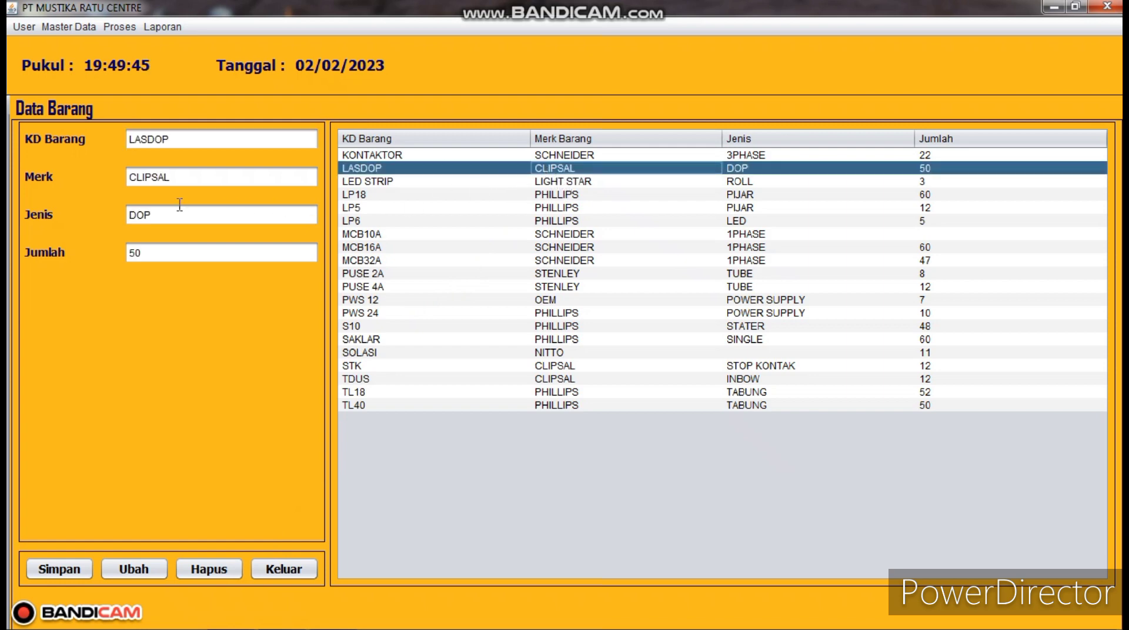
left_click(188, 171)
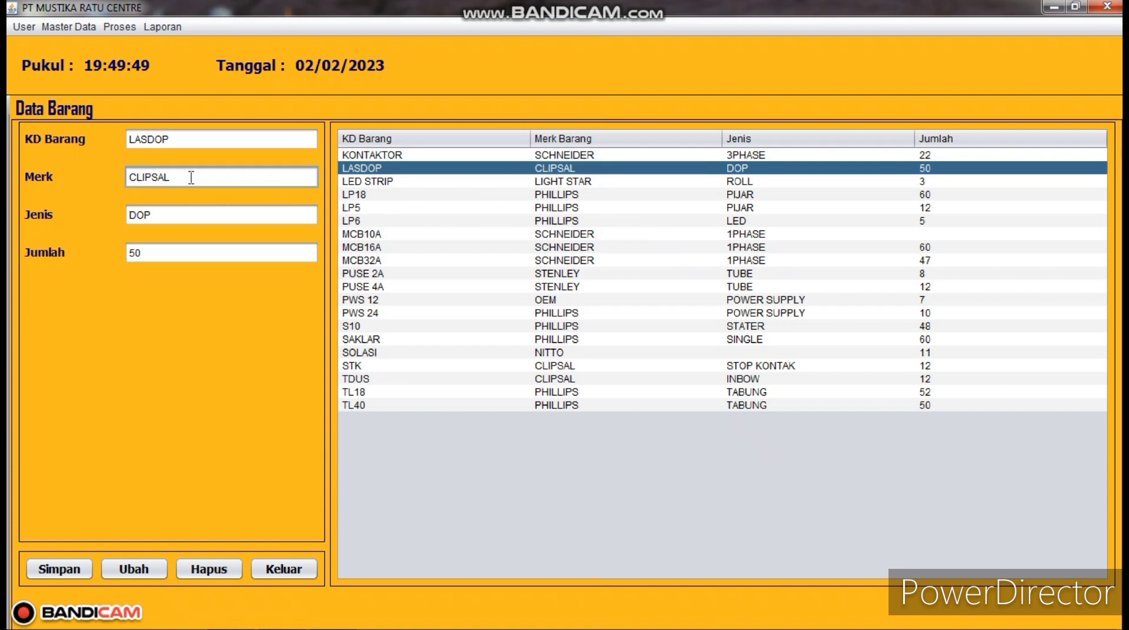
key("BackSpace")
key("BackSpace")
key("BackSpace")
key("BackSpace")
key("BackSpace")
key("BackSpace")
type("BROCO")
left_click(189, 252)
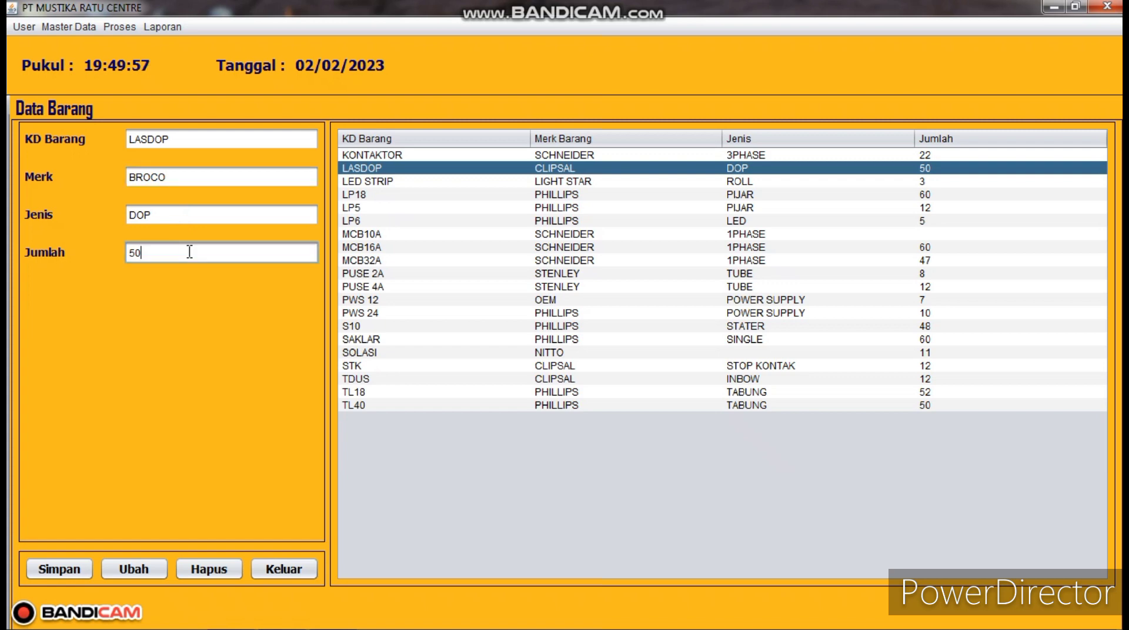
key("BackSpace")
key("BackSpace")
type("25")
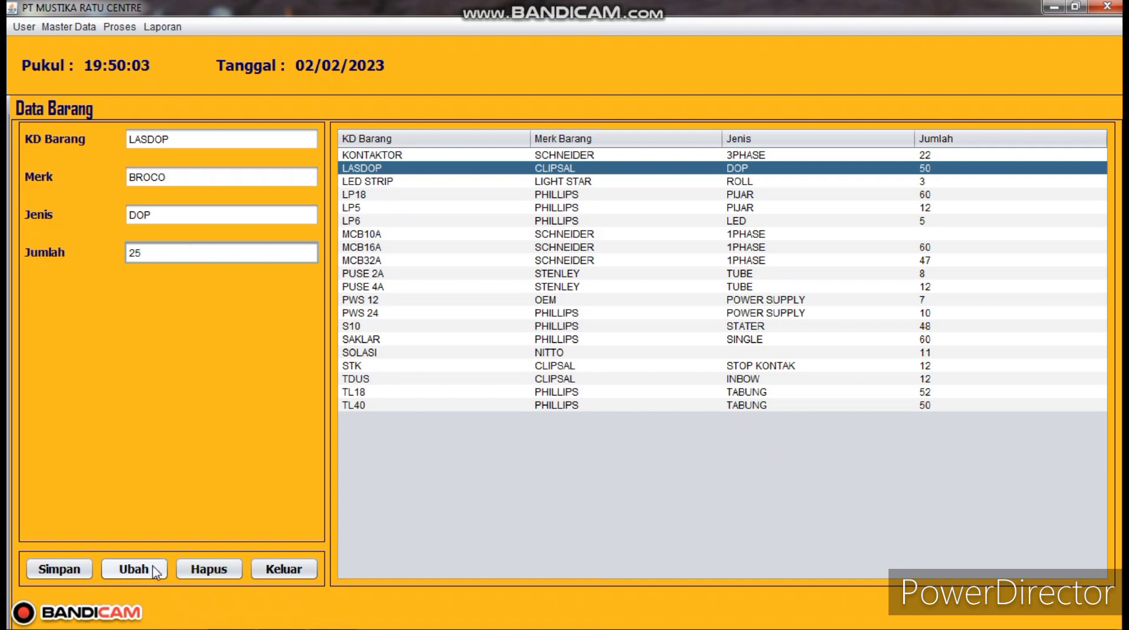
left_click(154, 570)
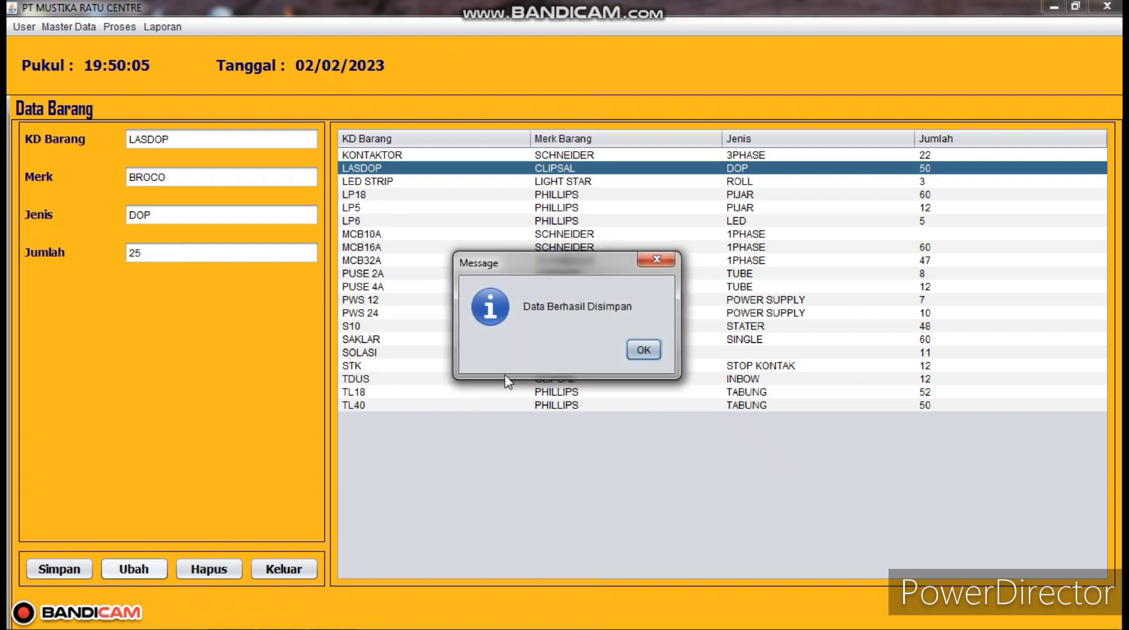
left_click(644, 350)
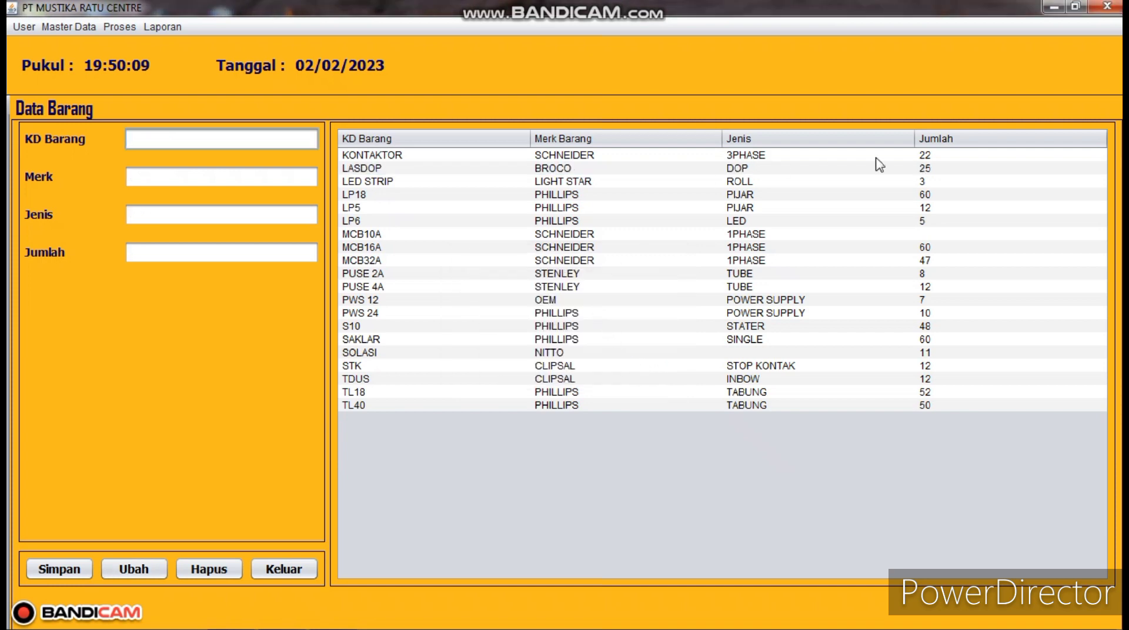
- Close Data Barang and open Proses Pemesanan from the Proses menu
left_click(280, 570)
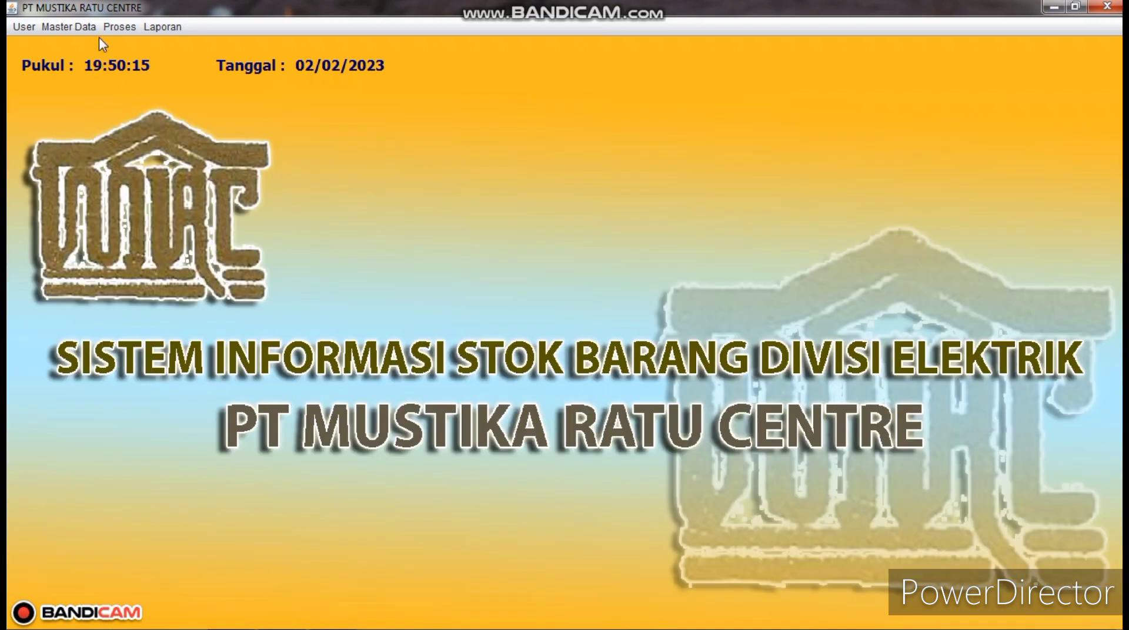
left_click(85, 27)
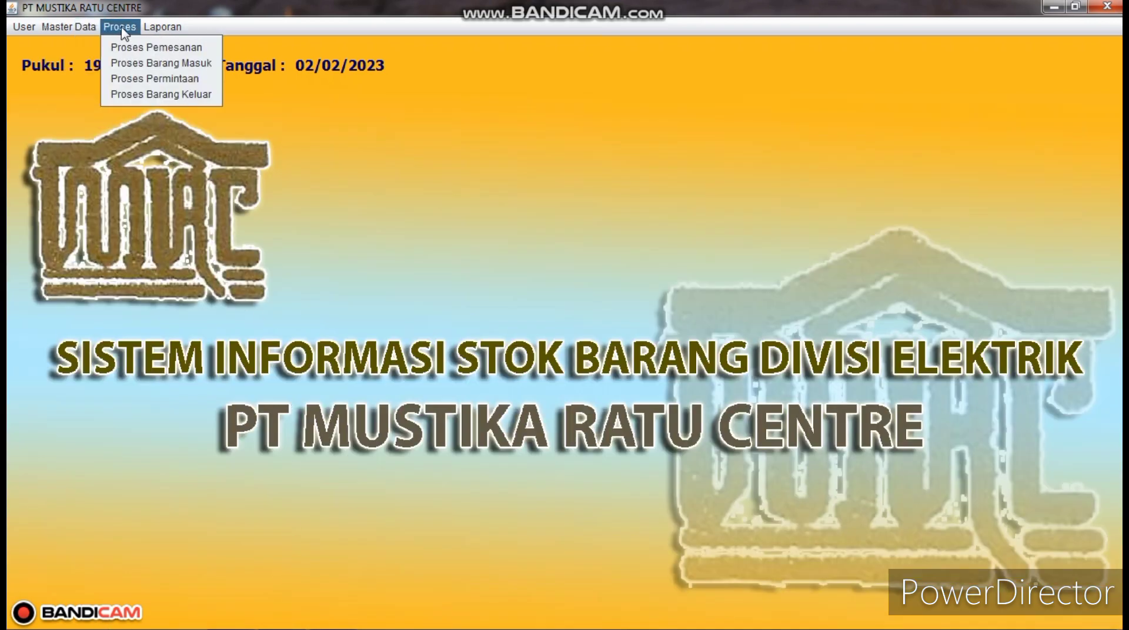
left_click(121, 27)
left_click(121, 27)
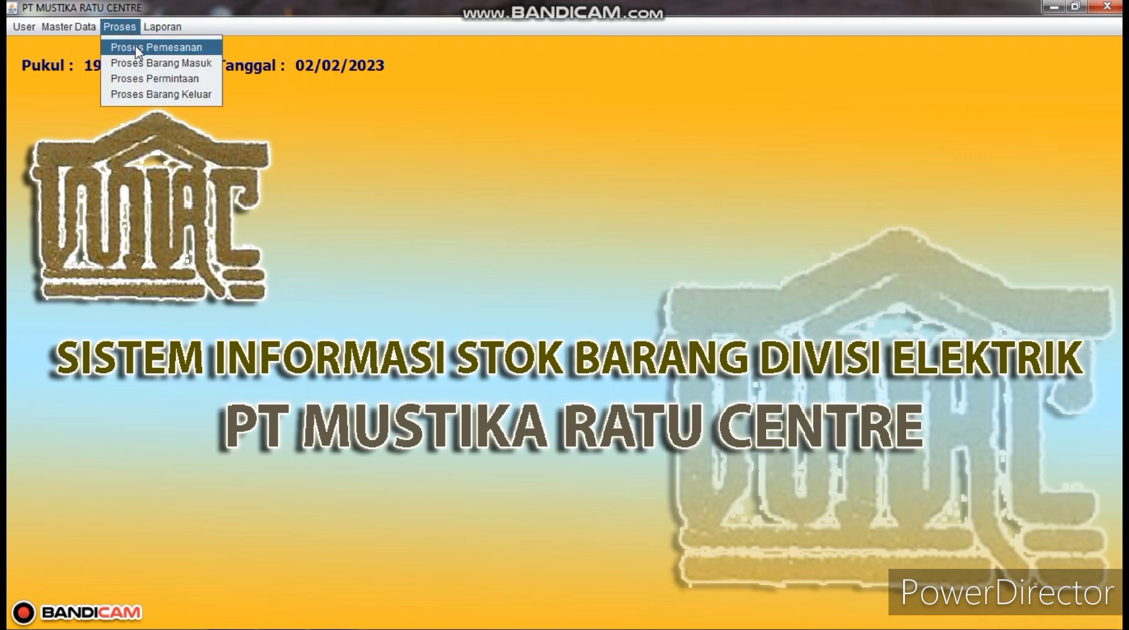
left_click(137, 49)
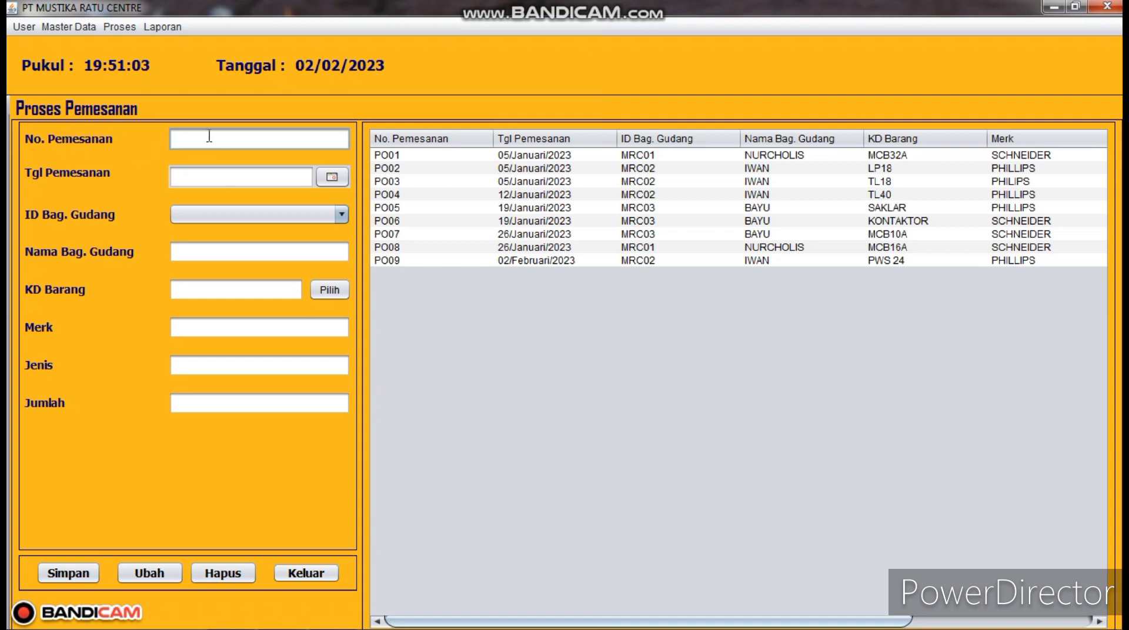
- Start order PO10 dated 02/Februari/2023 for warehouse staff MRC01
type("PO10")
left_click(328, 176)
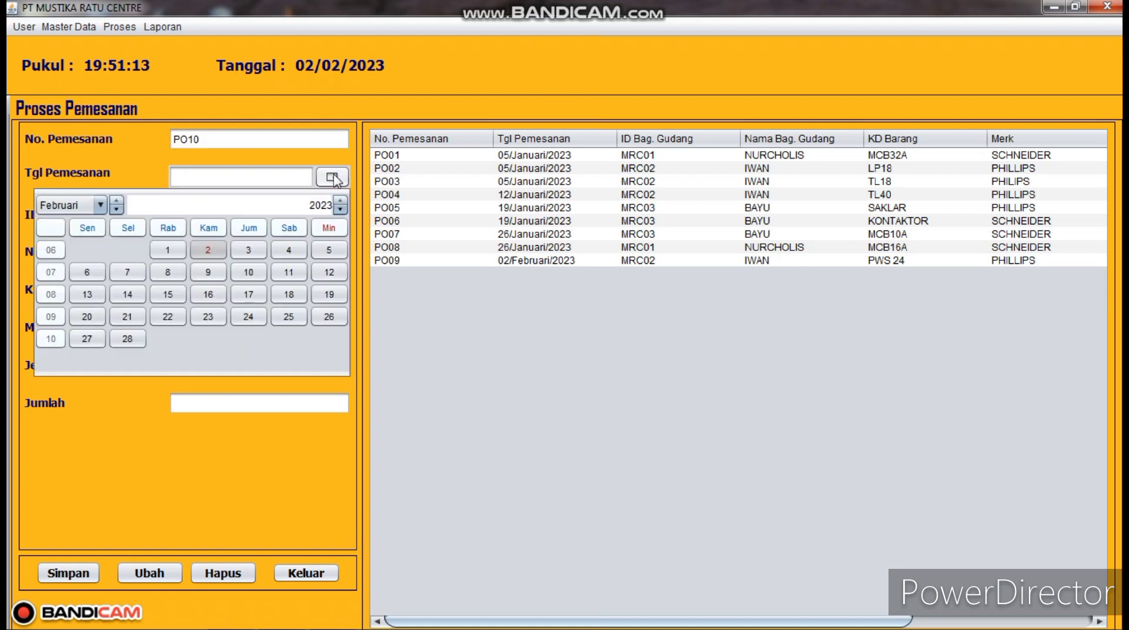
left_click(209, 251)
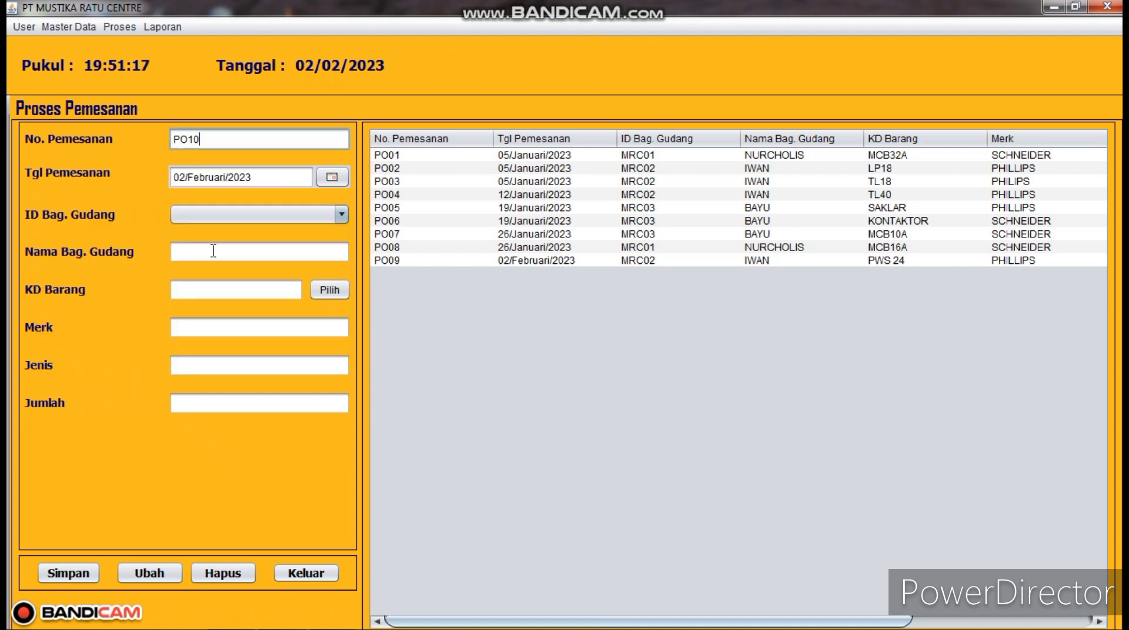
left_click(336, 215)
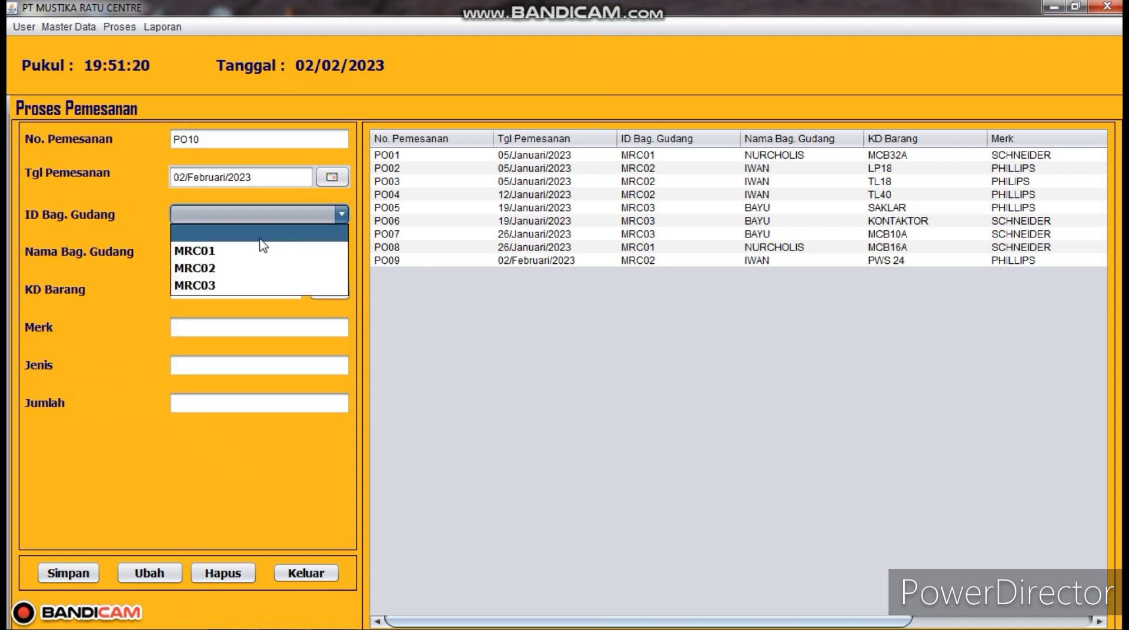
left_click(214, 253)
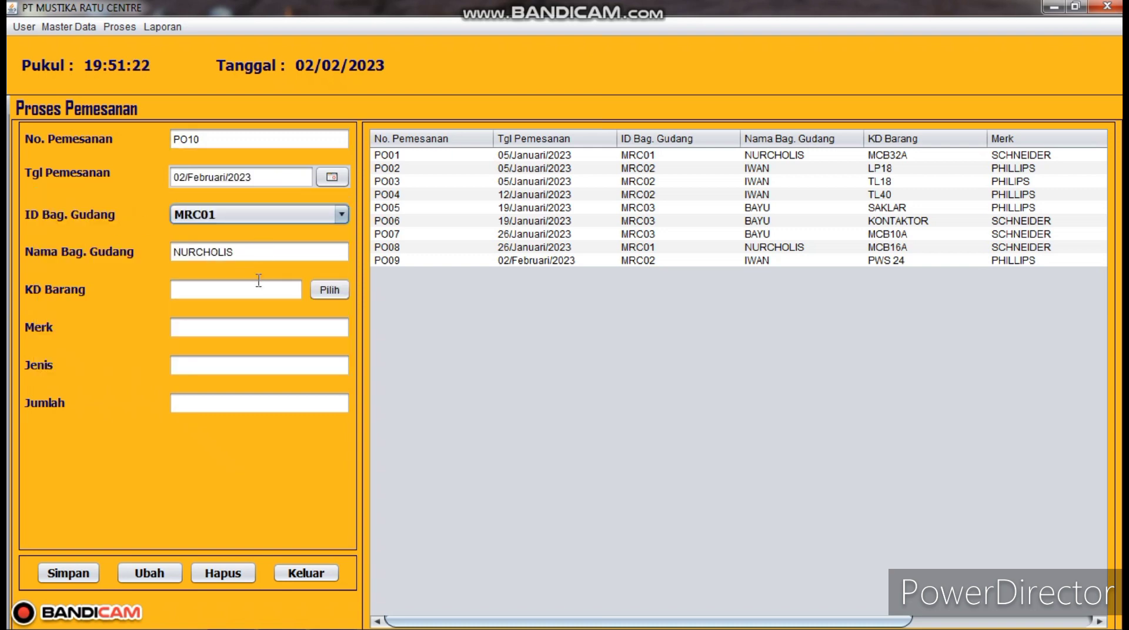
- Add 12 units of LED STRIP to the order and save it
left_click(326, 290)
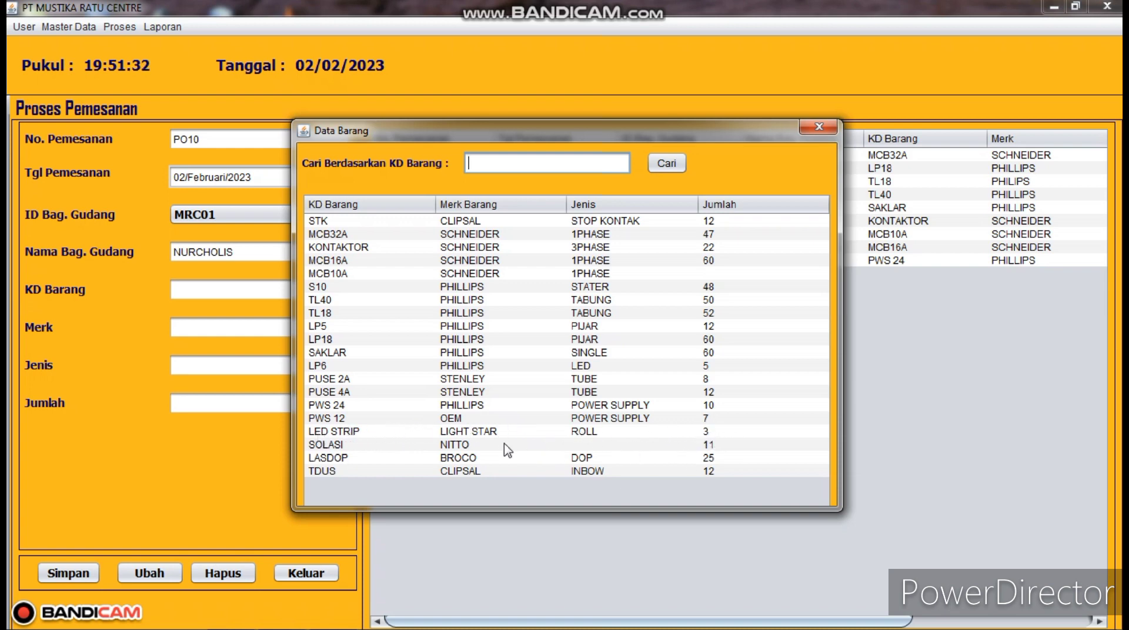
double_click(353, 434)
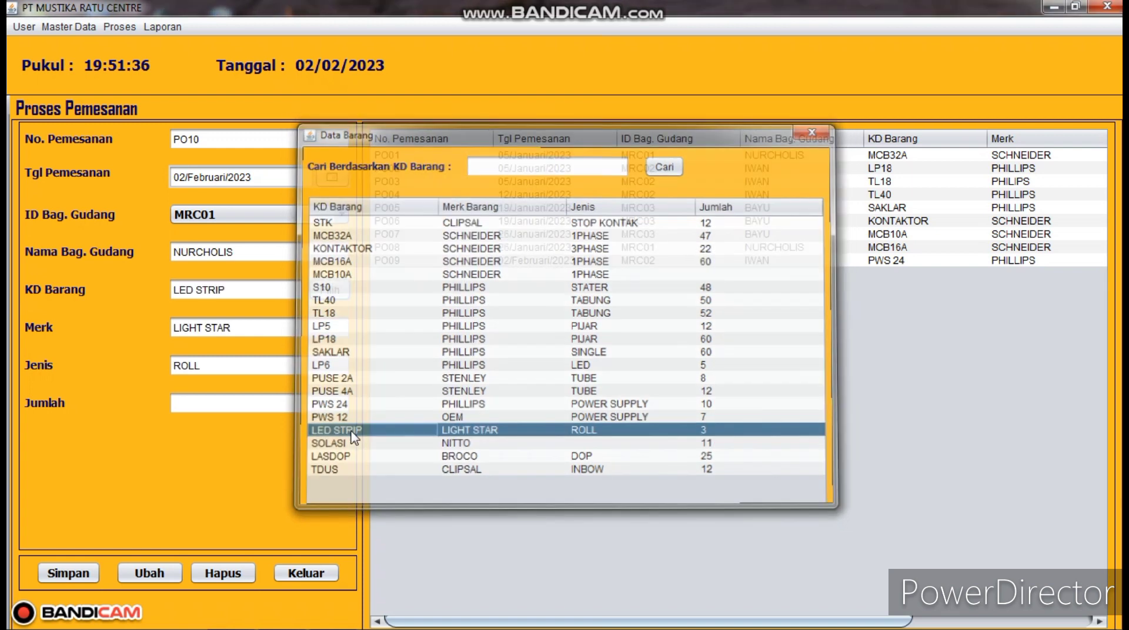
left_click(198, 400)
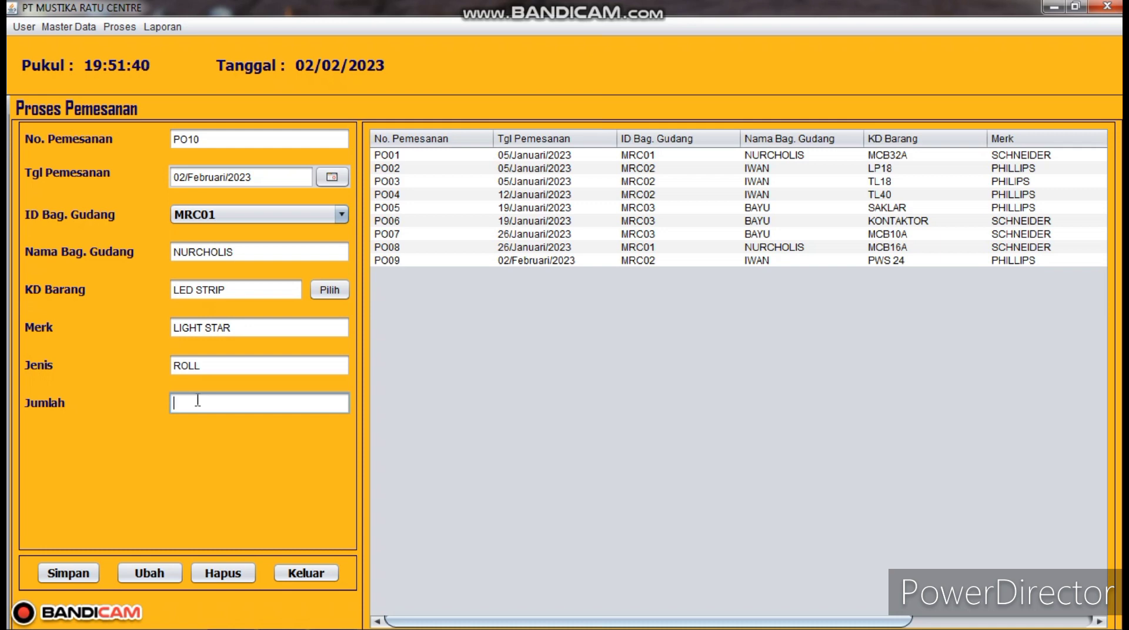
type("12")
left_click(79, 575)
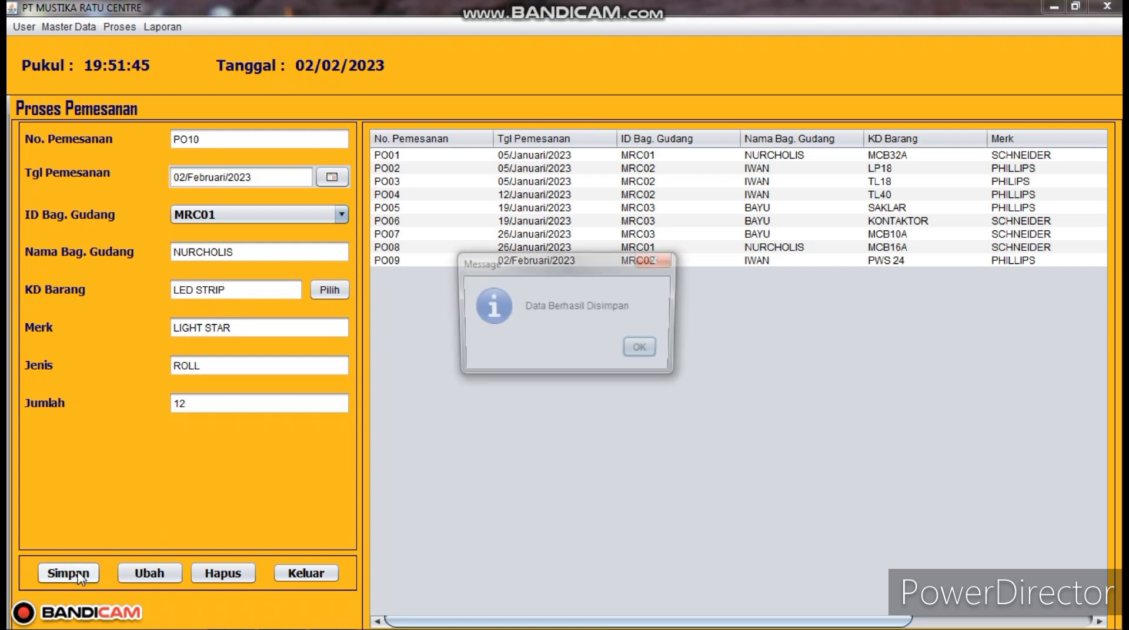
left_click(644, 351)
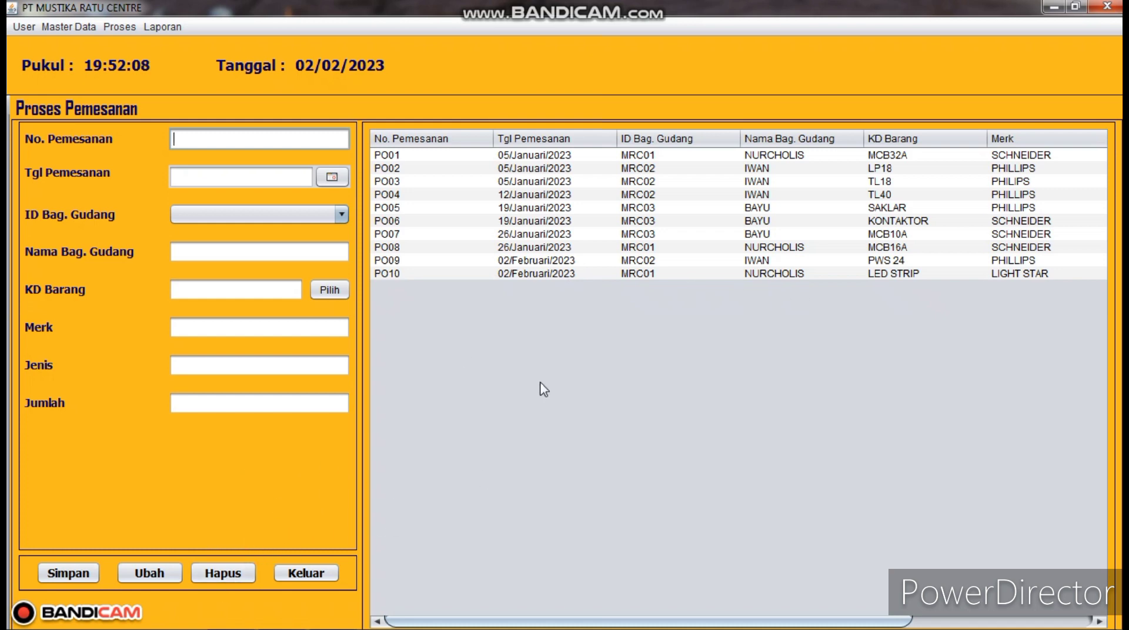
- Open the Proses Barang Masuk form and enter receipt number BM010
left_click(127, 29)
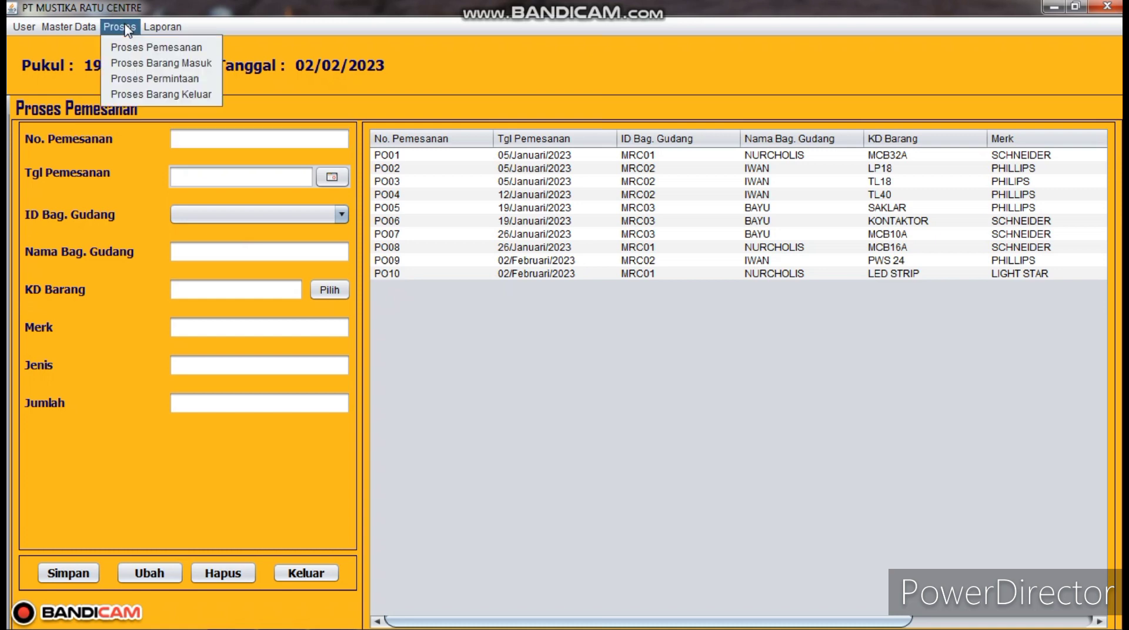
left_click(166, 65)
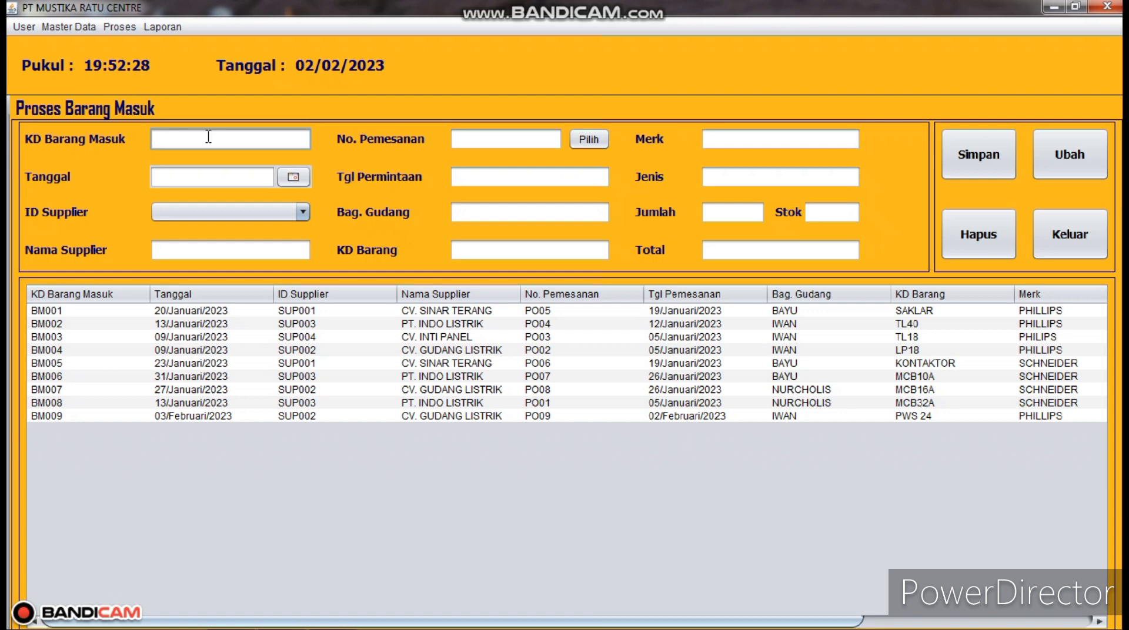
type("BM010")
- Date the receipt 02/Februari/2023, choose supplier SUP003 PT. INDO LISTRIK, and list its orders
left_click(293, 177)
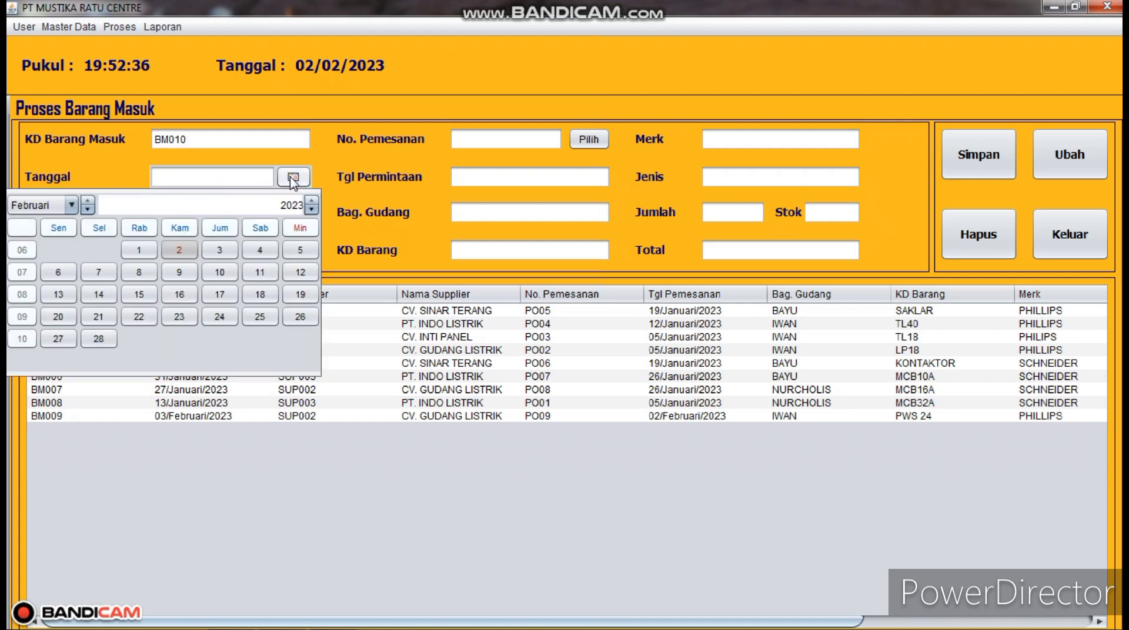
left_click(186, 252)
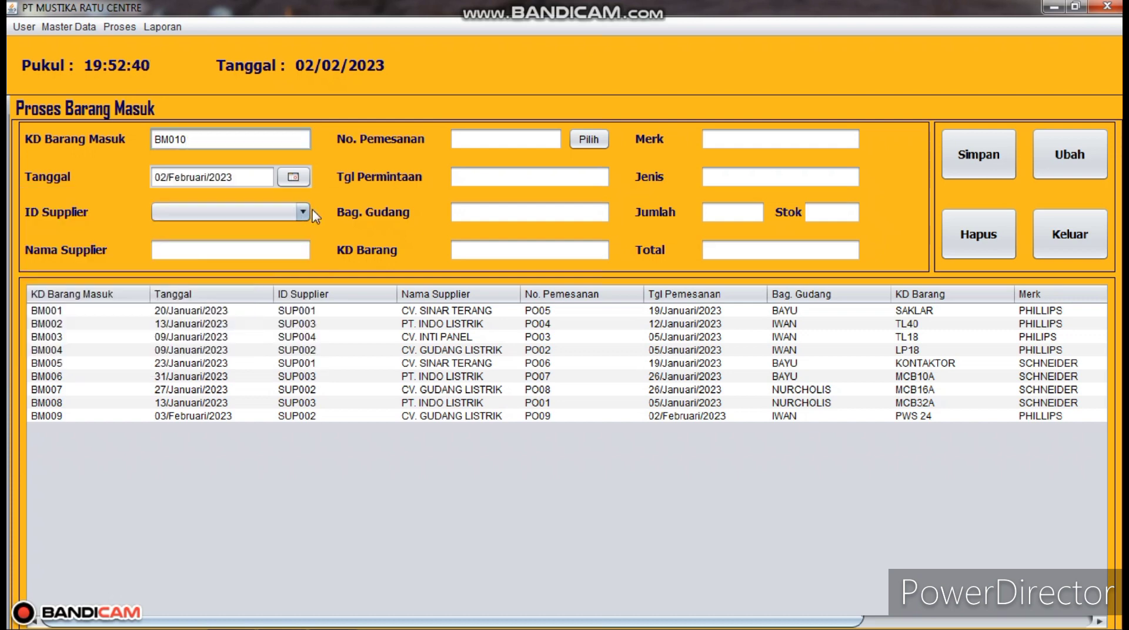
left_click(302, 214)
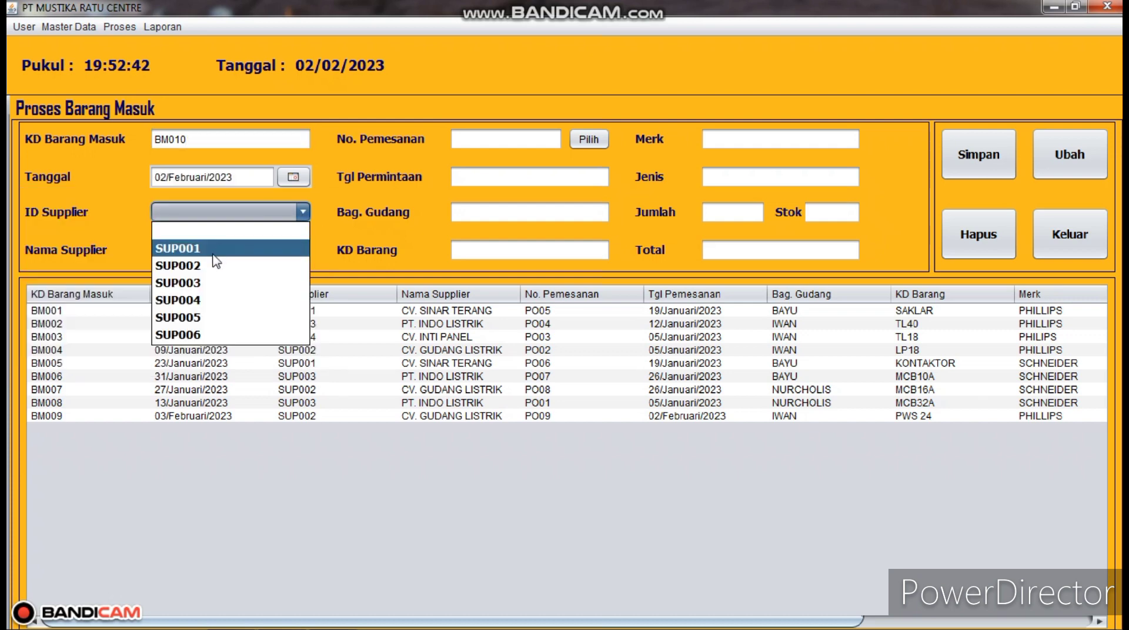
left_click(199, 283)
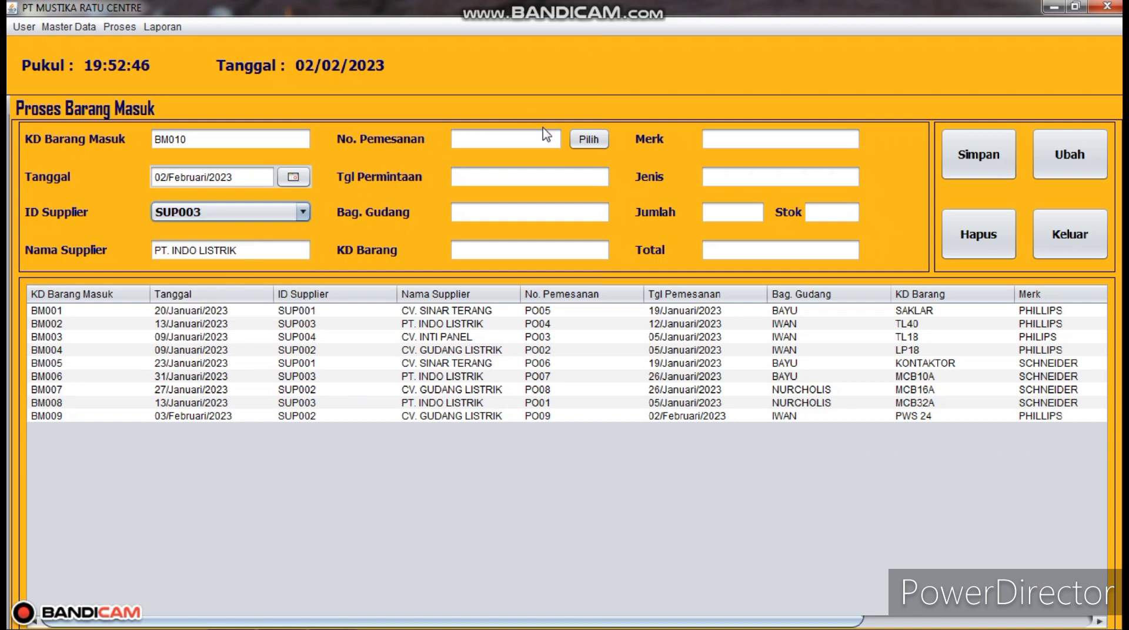
left_click(589, 143)
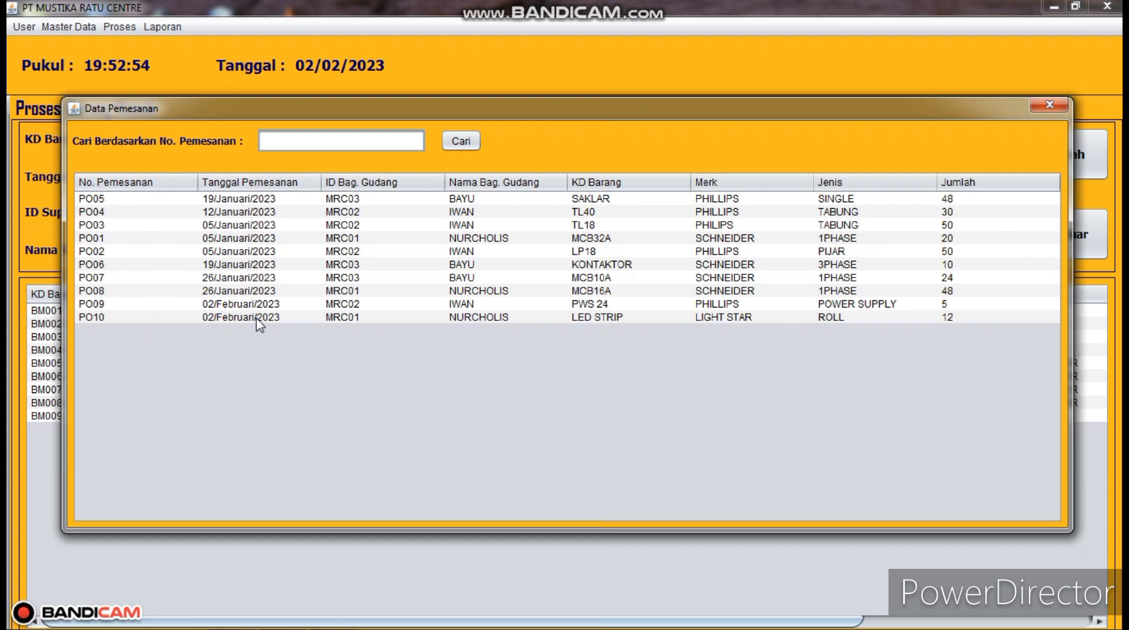
- Fill BM010 from order PO10 and save it, raising LED STRIP stock to 15
double_click(257, 318)
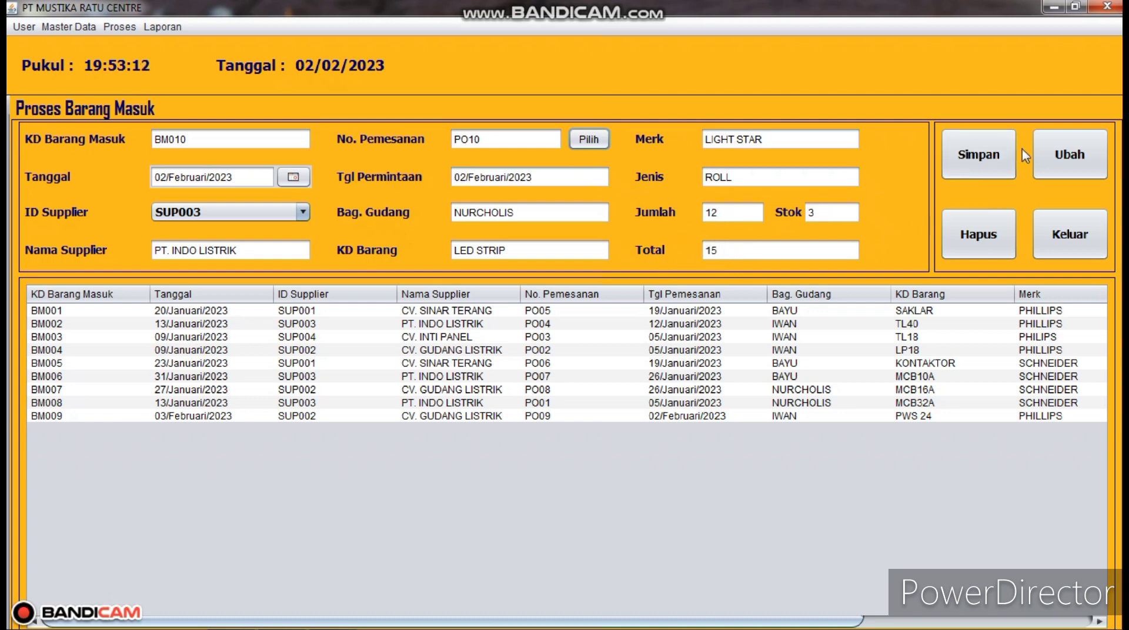
left_click(998, 164)
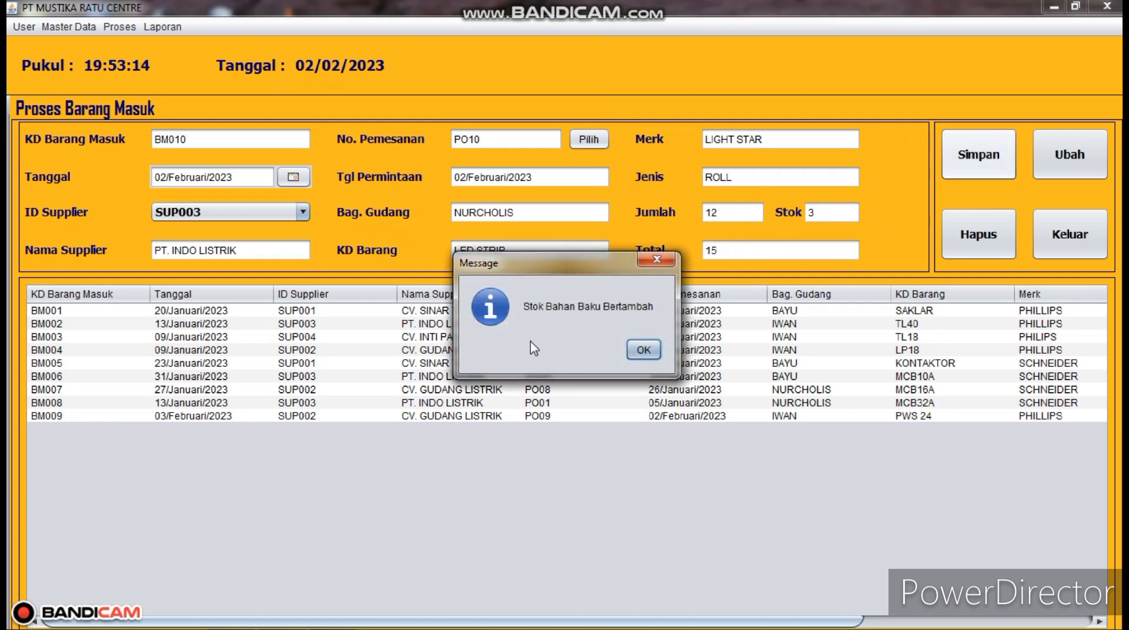
left_click(643, 349)
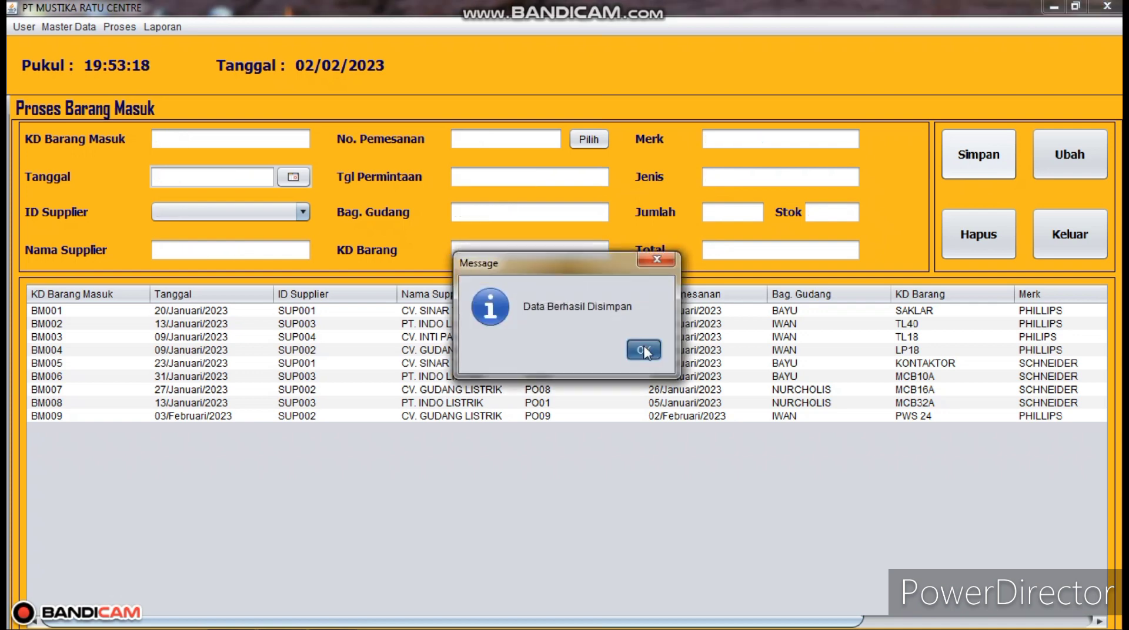
left_click(645, 351)
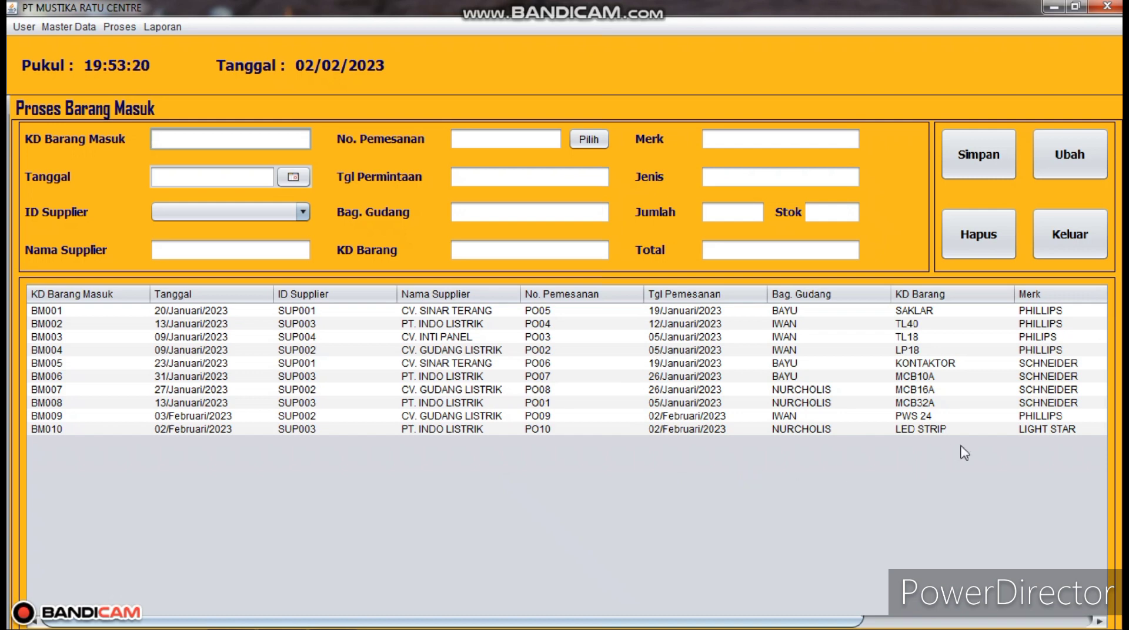
mouse_move(908, 628)
left_click_drag(782, 621, 1023, 624)
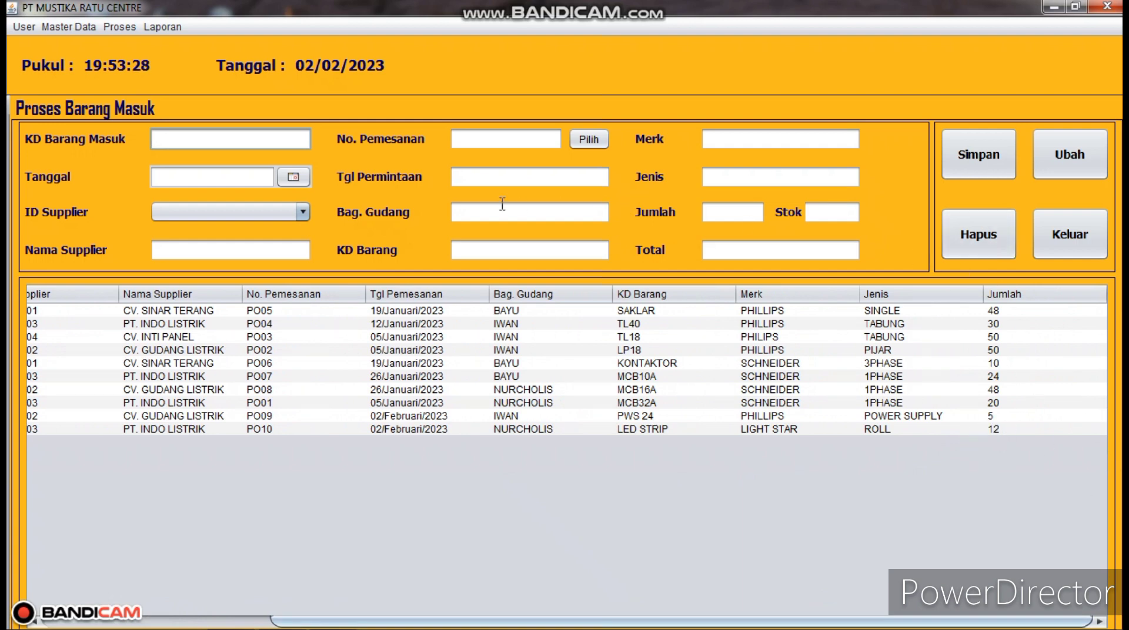
- Leave incoming goods for Proses Permintaan and enter new request number MR-ENG-6
left_click(1081, 254)
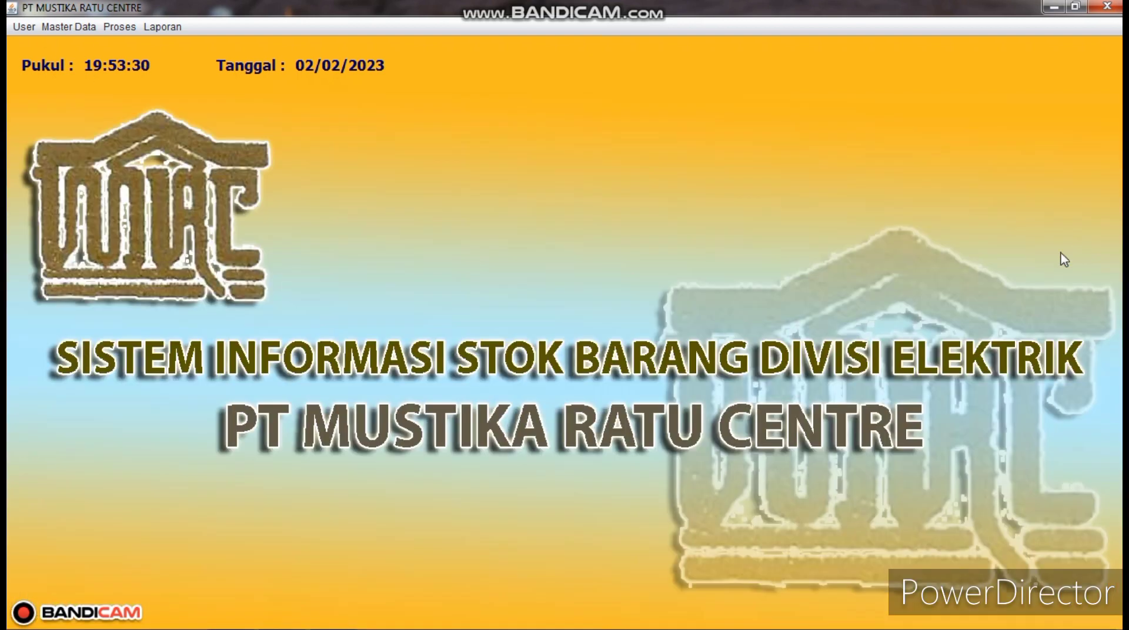
left_click(112, 28)
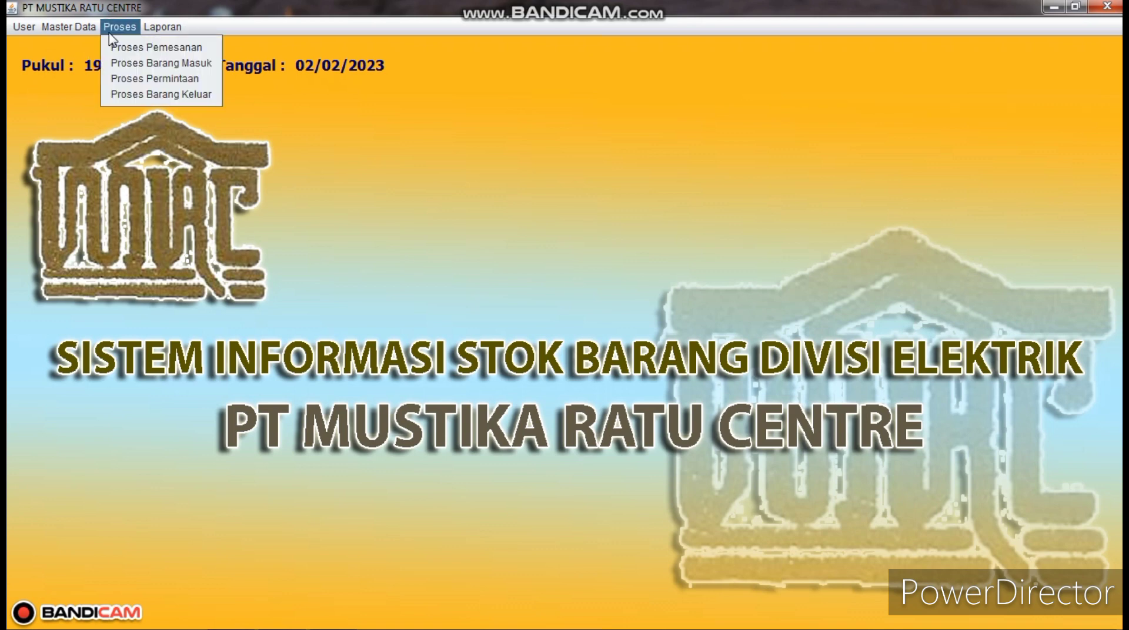
left_click(150, 79)
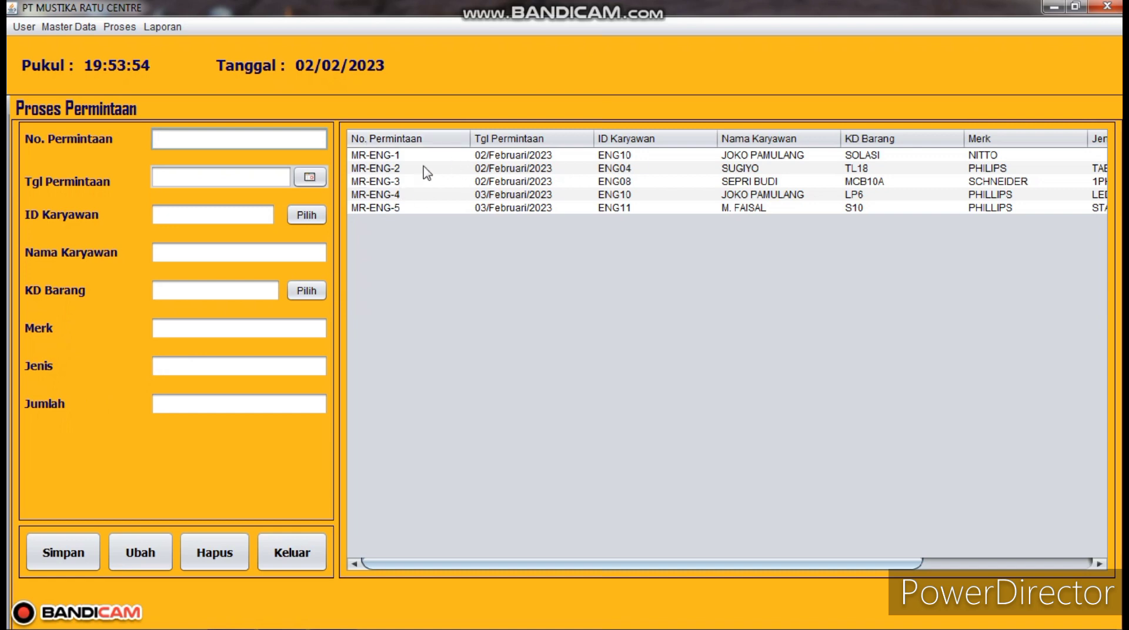
left_click_drag(886, 565, 820, 574)
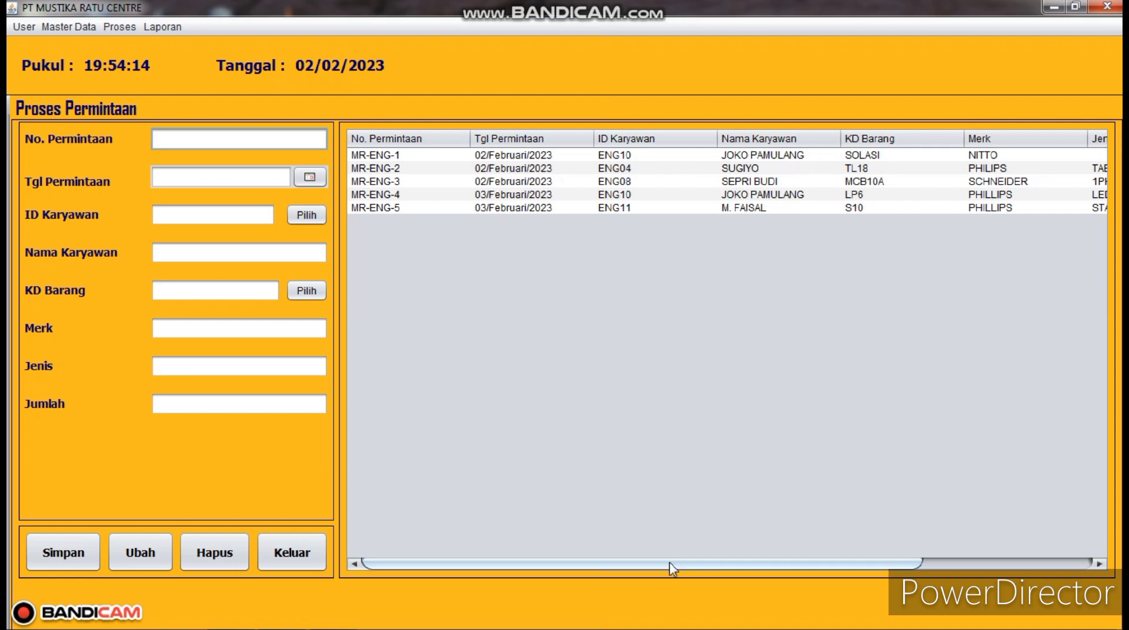
left_click_drag(670, 566, 864, 572)
left_click_drag(739, 566, 532, 539)
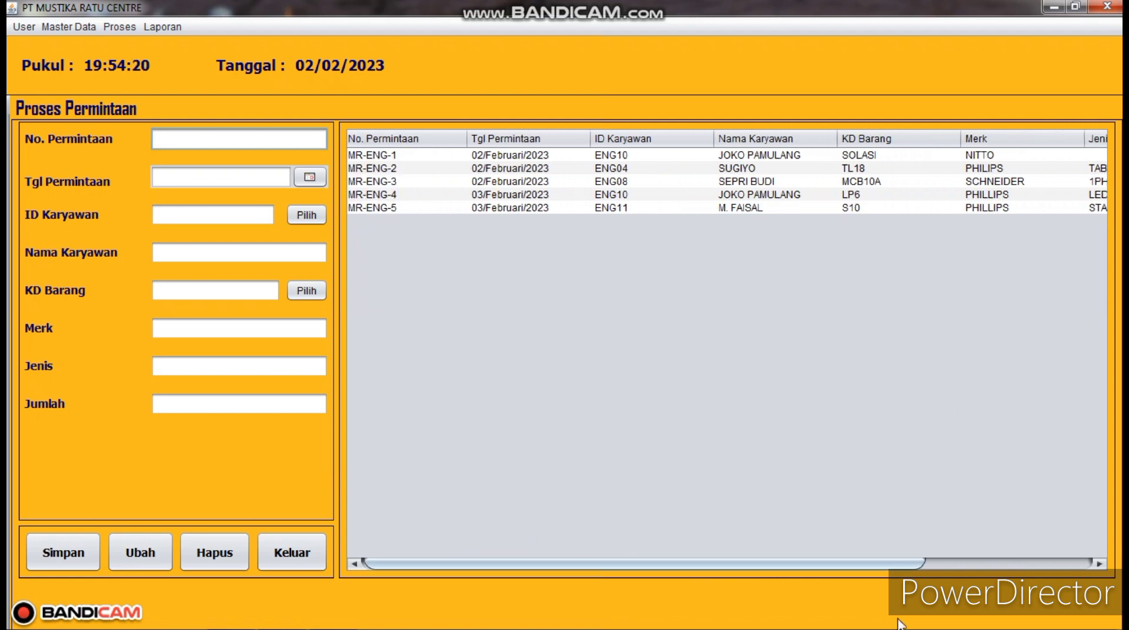
left_click_drag(787, 565, 707, 557)
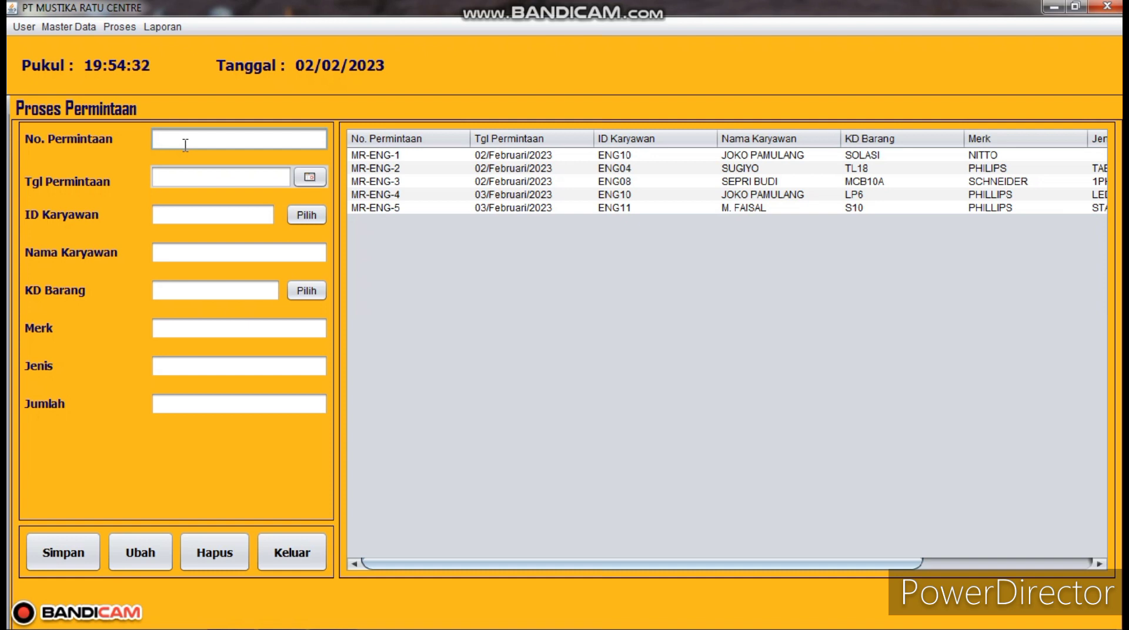
type("MR-ENG-6")
- Date the request 02/Februari/2023, choose employee ENG07, and pick item TL40 PHILLIPS TABUNG
left_click(320, 179)
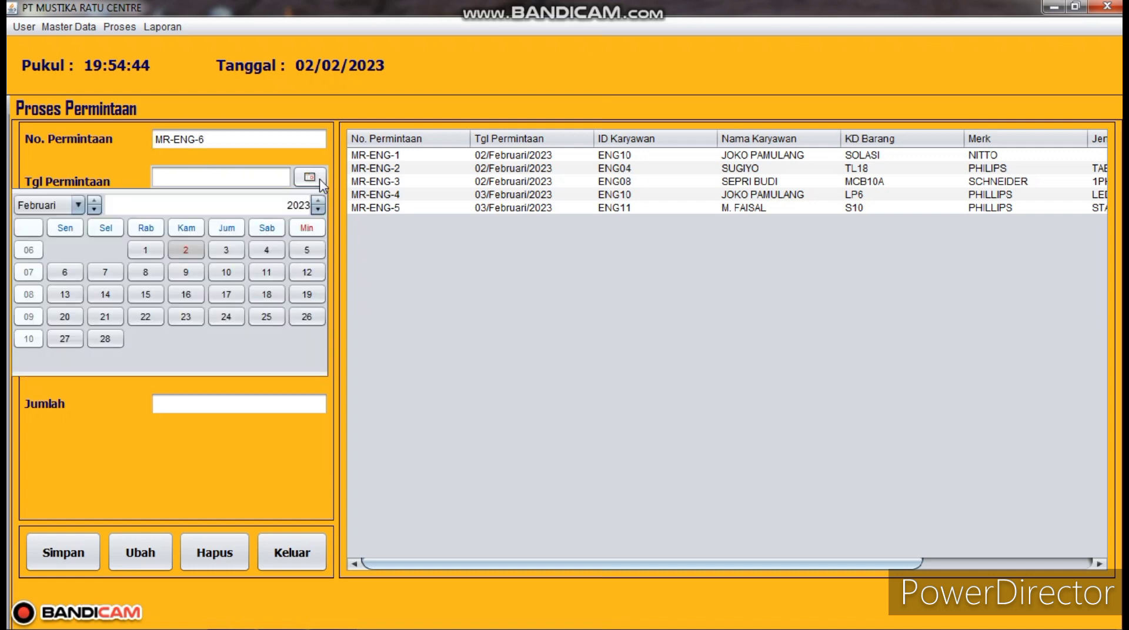
left_click(187, 253)
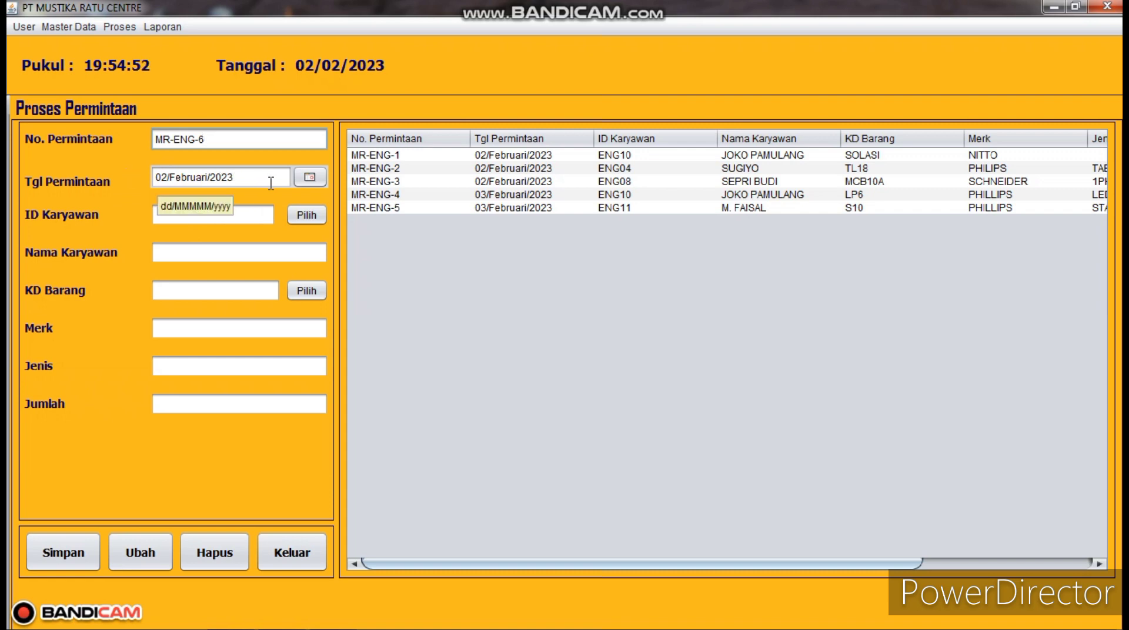
left_click(294, 215)
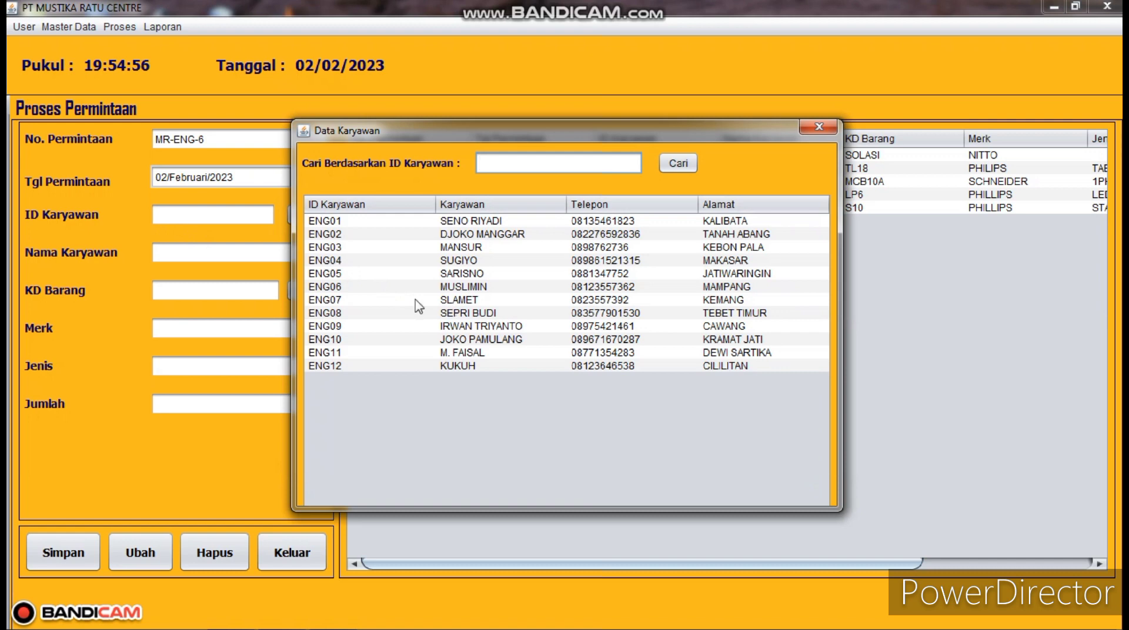
double_click(348, 300)
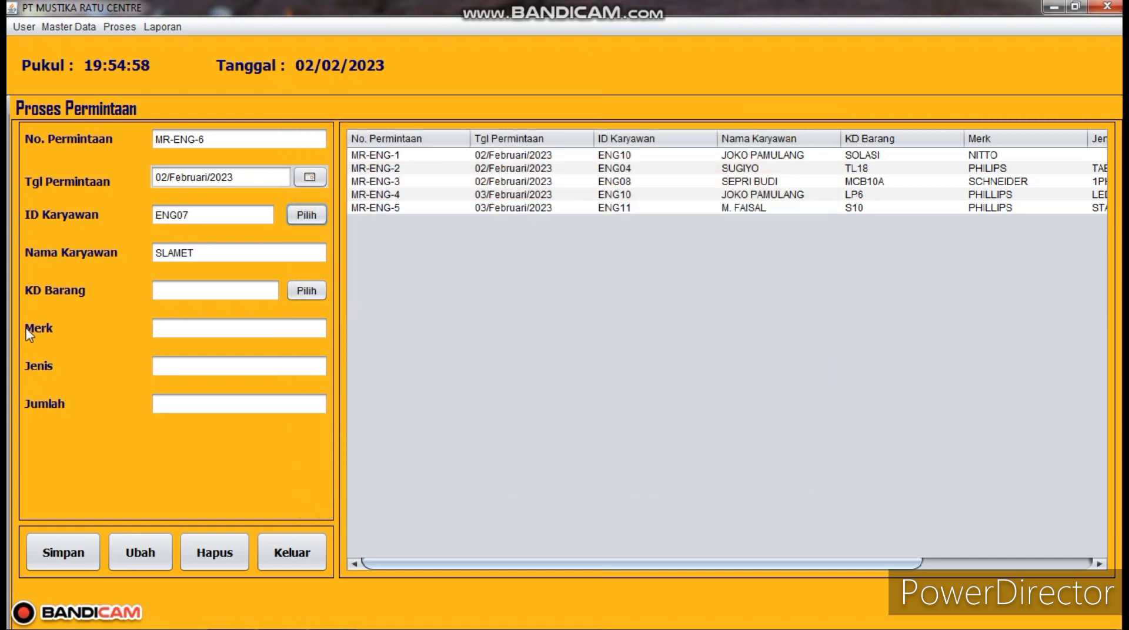
left_click(303, 294)
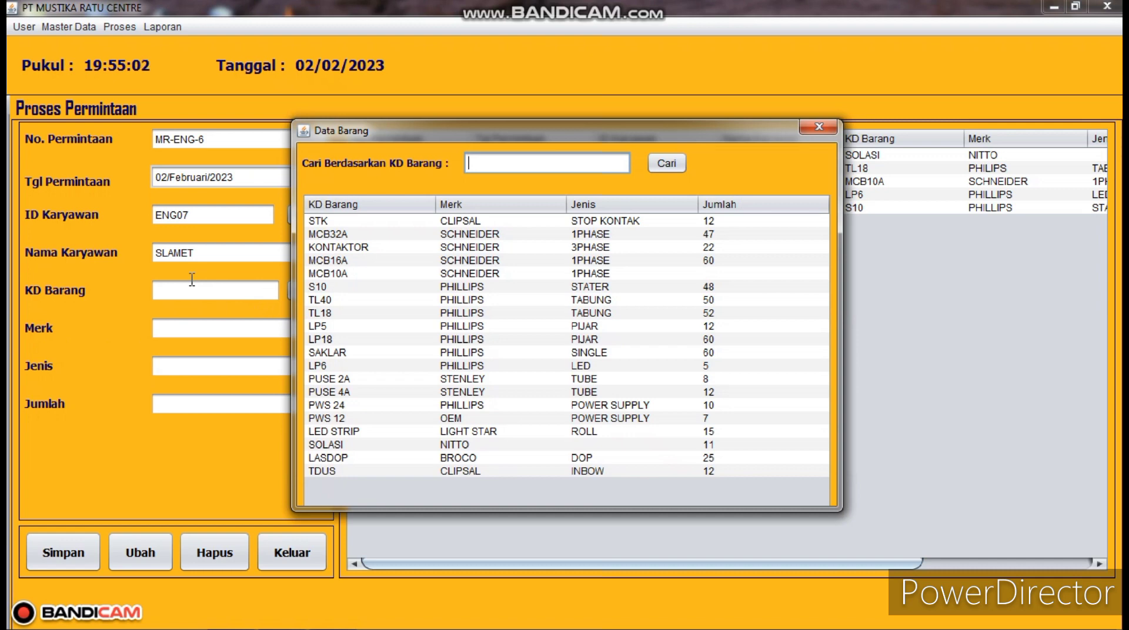
double_click(355, 300)
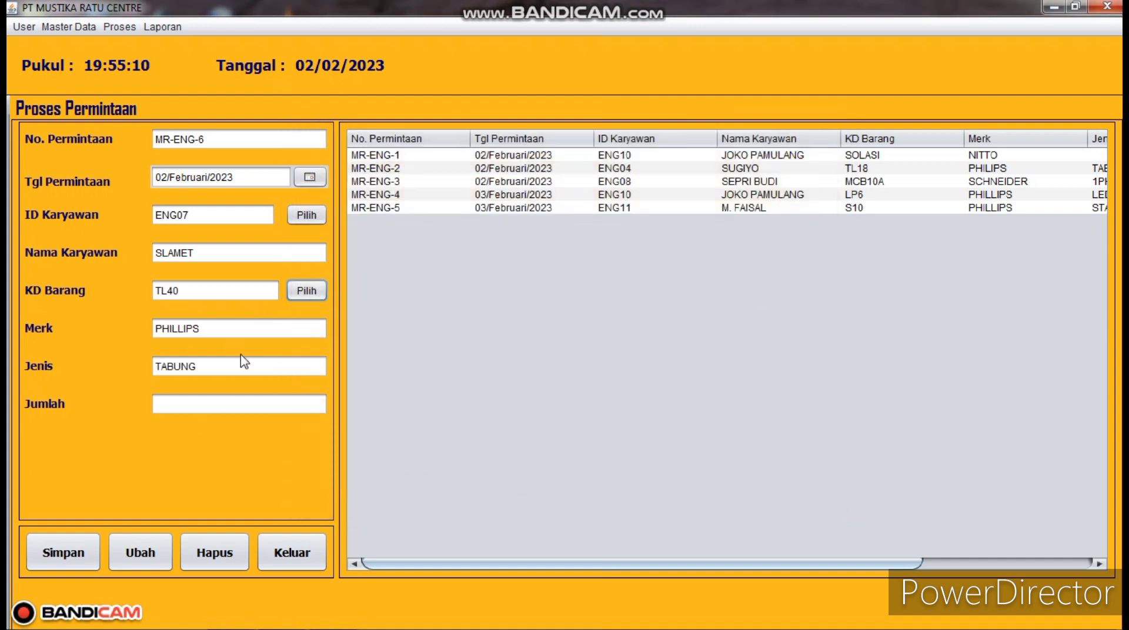
- Enter quantity 6 and save request MR-ENG-6
left_click(213, 399)
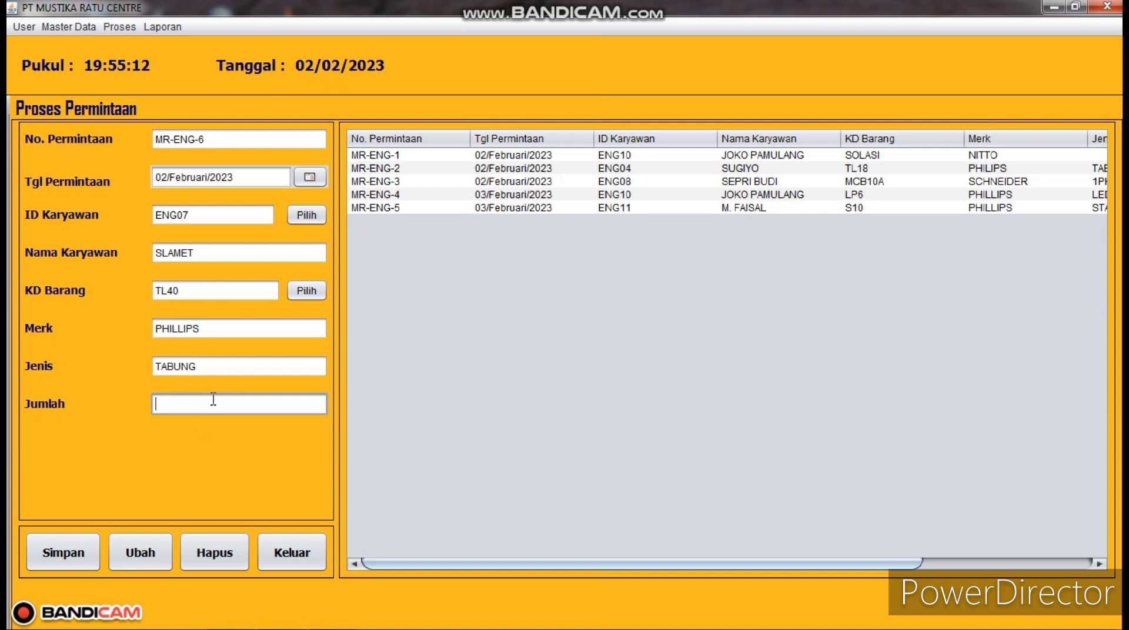
type("6")
left_click(67, 557)
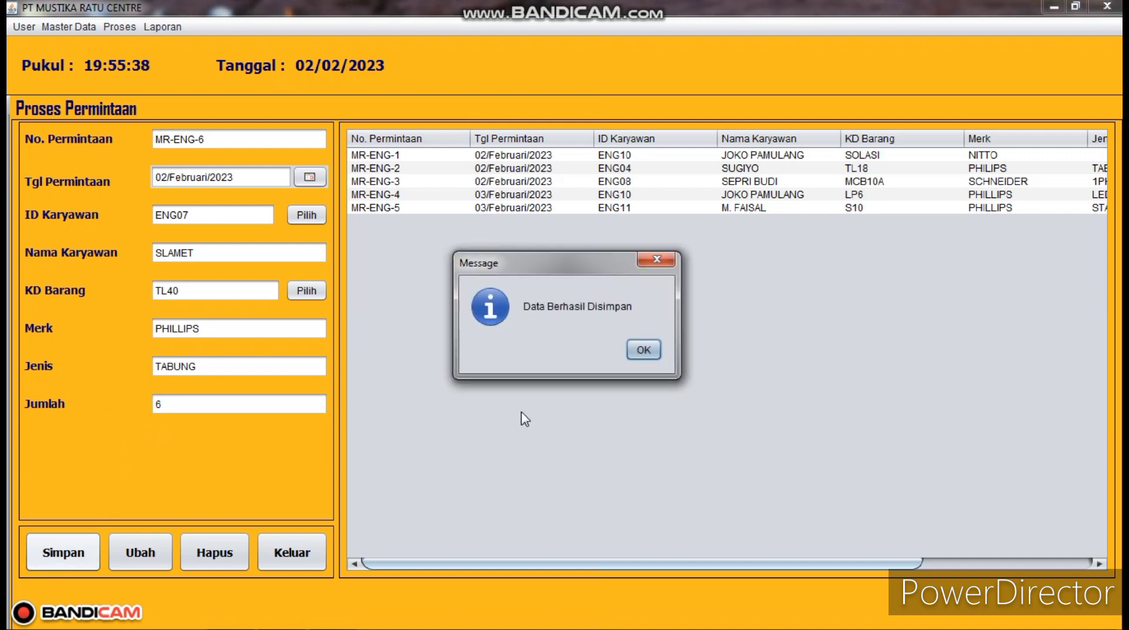
left_click(655, 355)
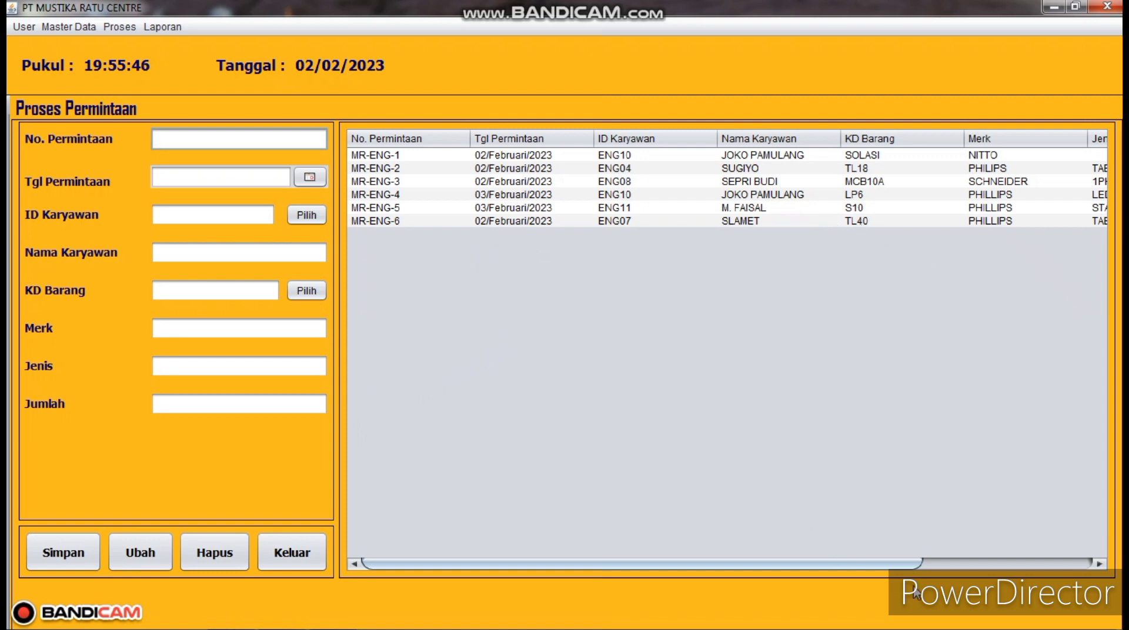
left_click_drag(886, 568, 924, 567)
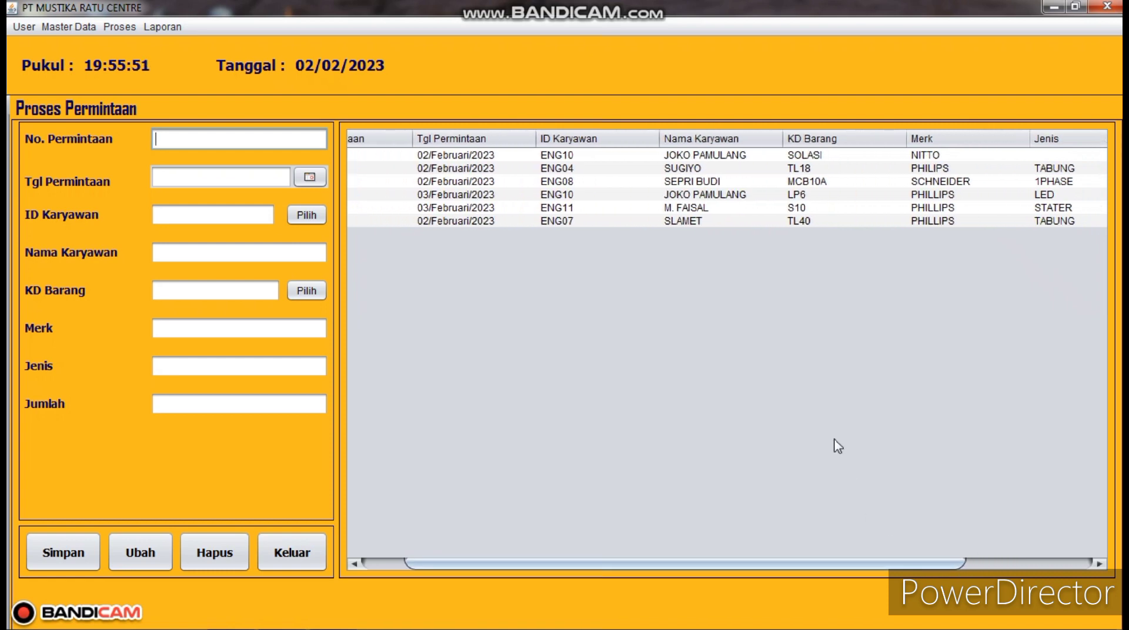
- Change request MR-ENG-6's item to LP6 PHILLIPS LED, keeping quantity 6, and save the update
left_click(691, 223)
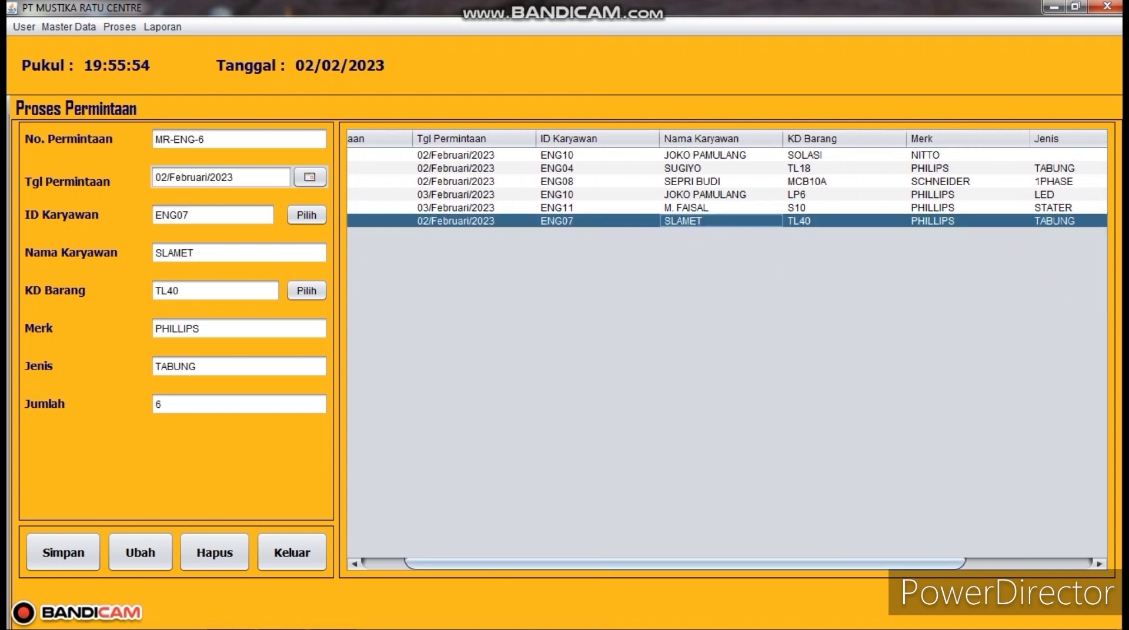
left_click_drag(807, 564, 725, 560)
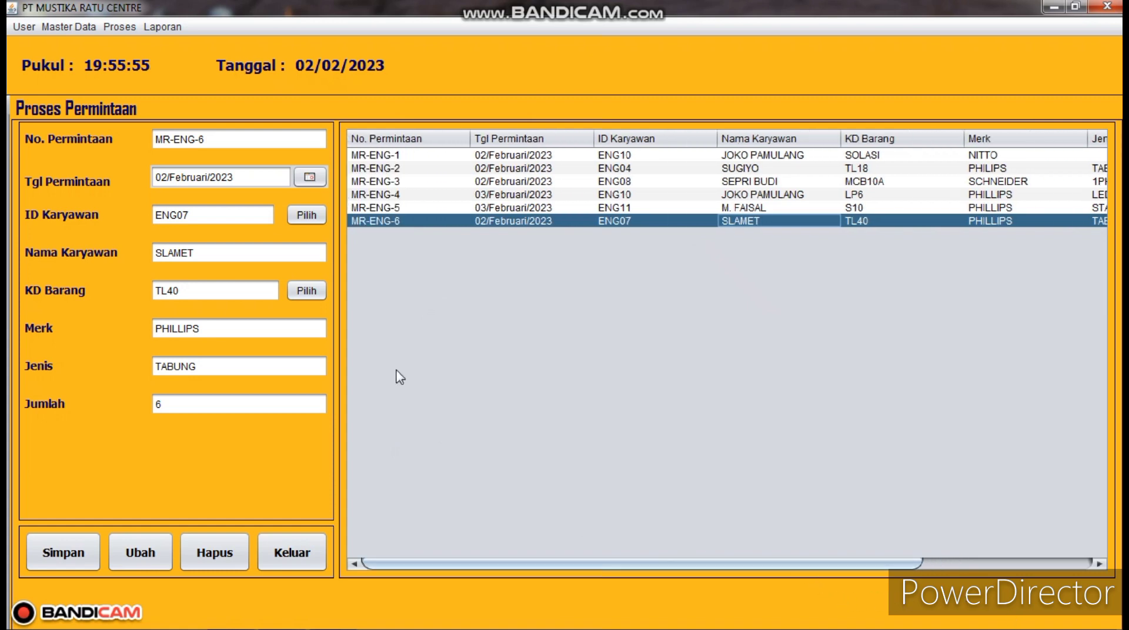
left_click(387, 226)
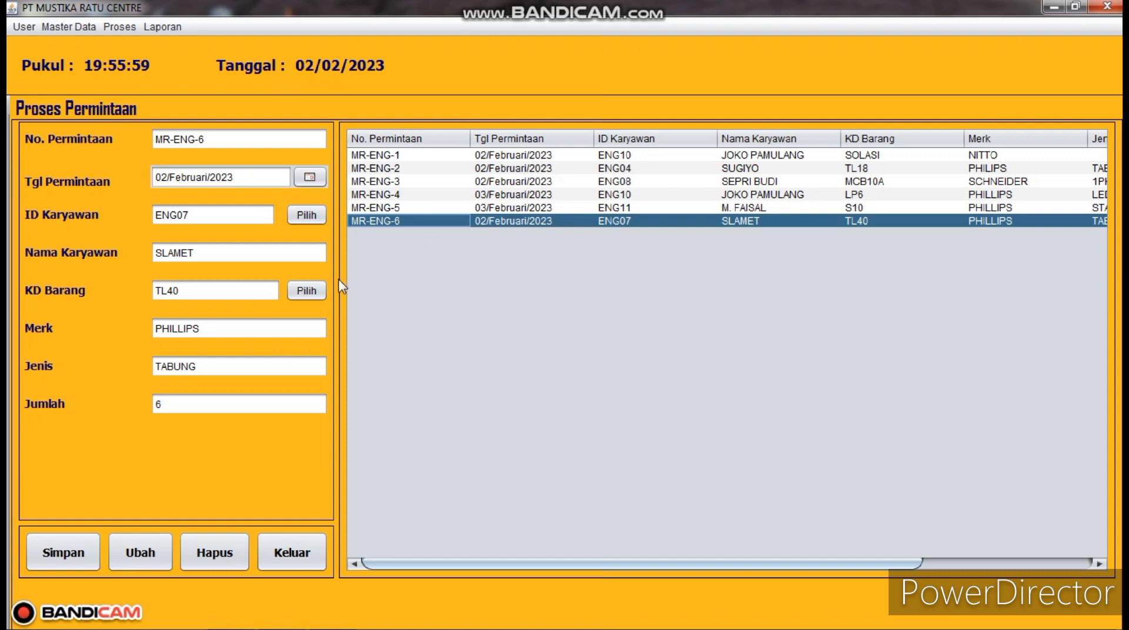
left_click(321, 295)
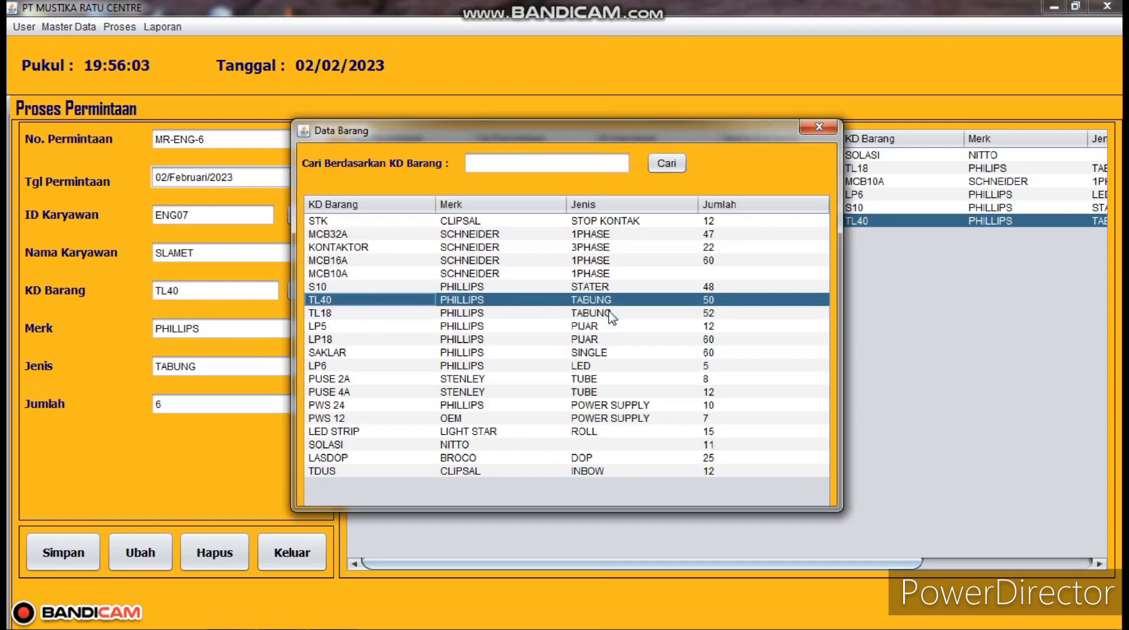
double_click(333, 365)
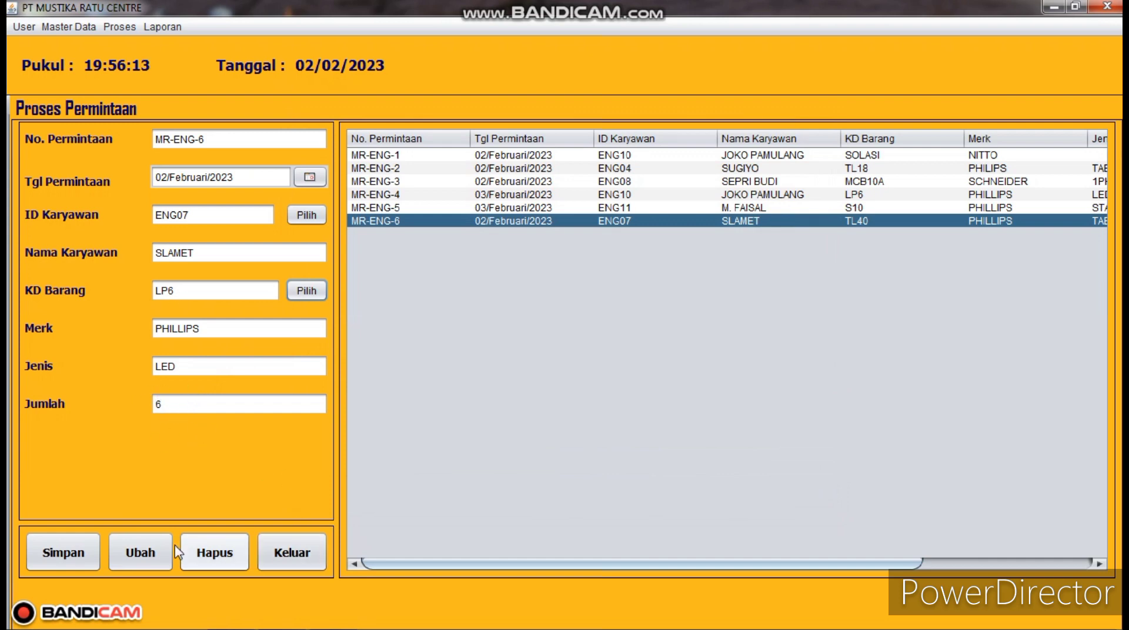
left_click(144, 558)
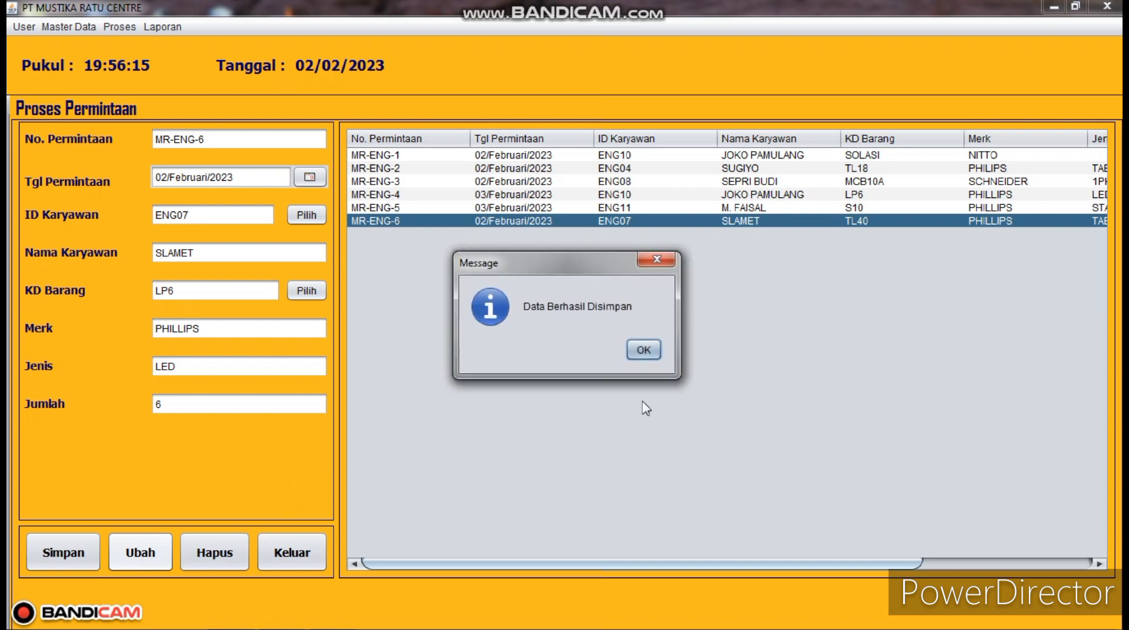
left_click(644, 350)
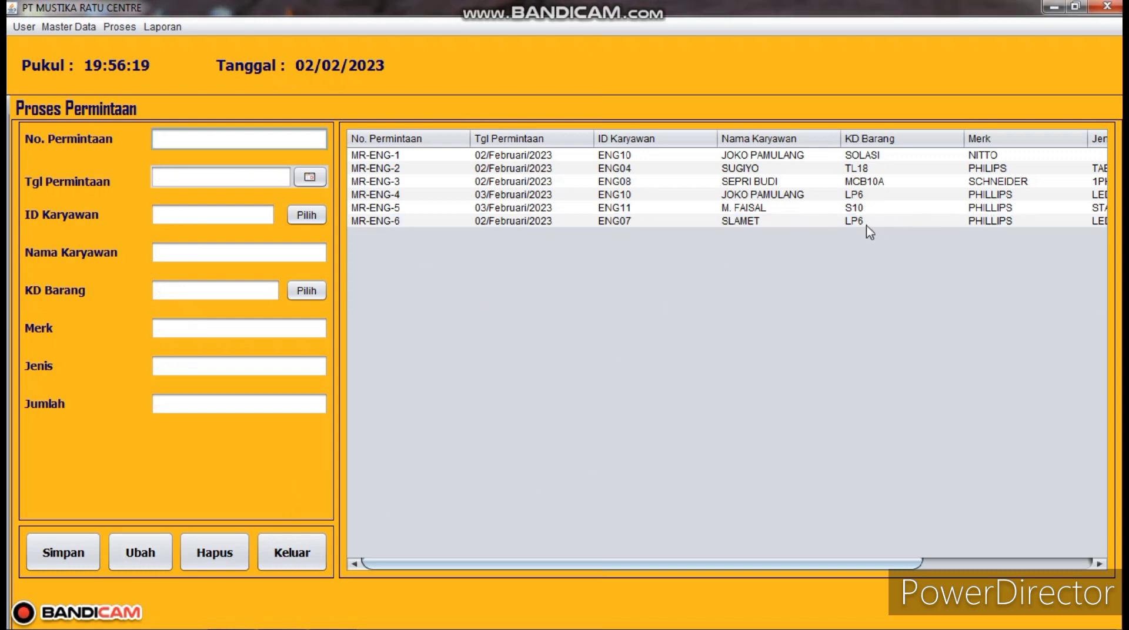
left_click_drag(847, 563, 1028, 552)
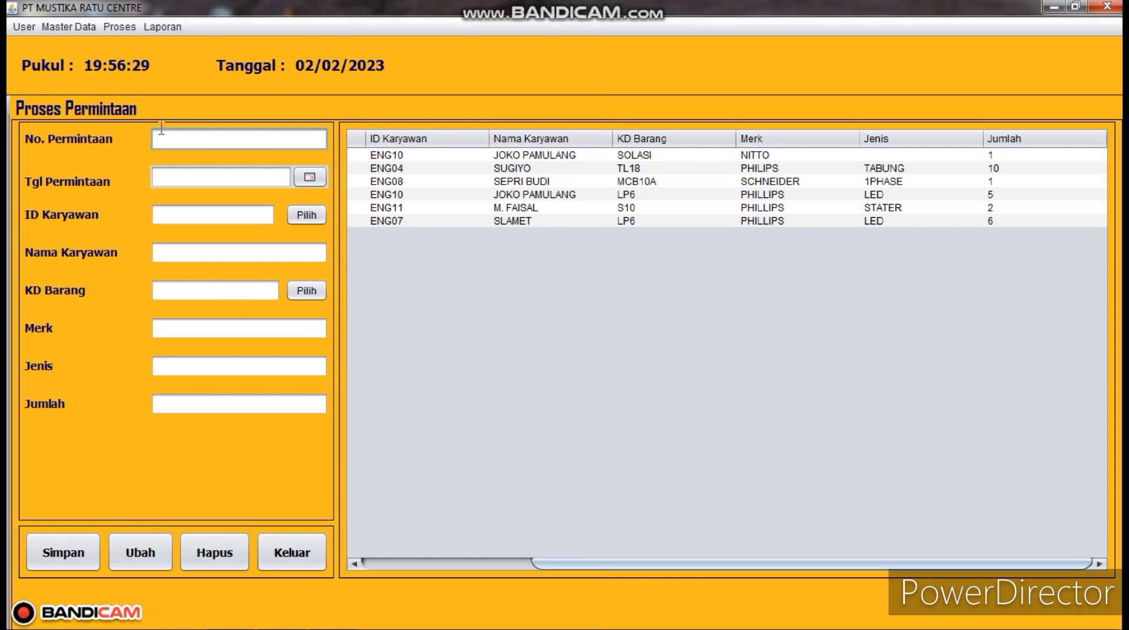
left_click(123, 28)
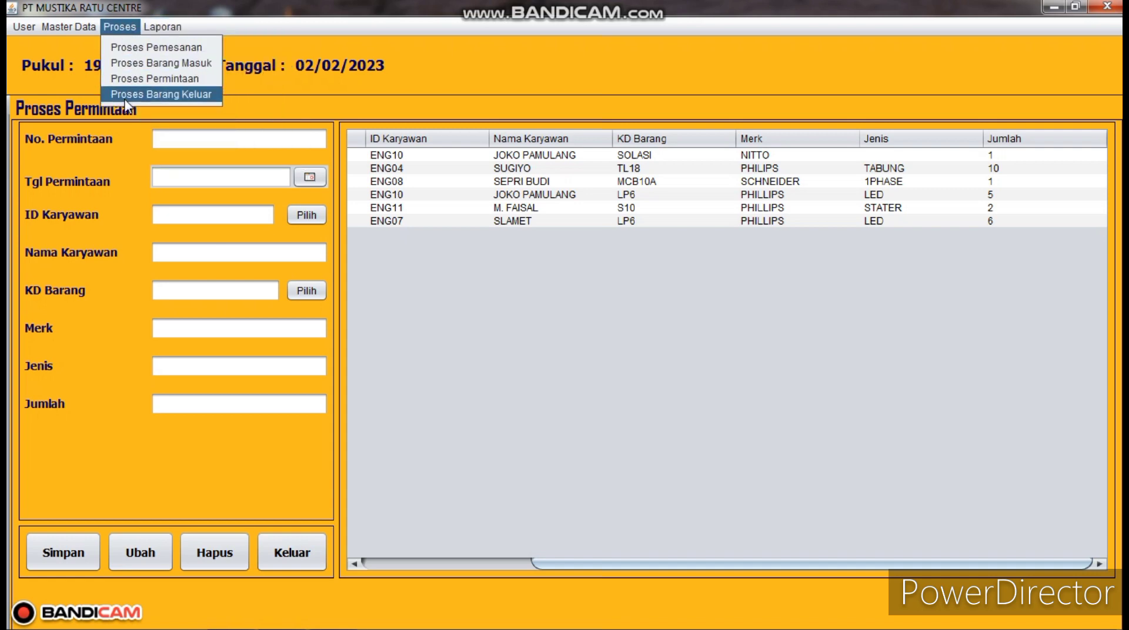
- Open the Proses Barang Keluar form and enter goods-out code BKG006
left_click(160, 94)
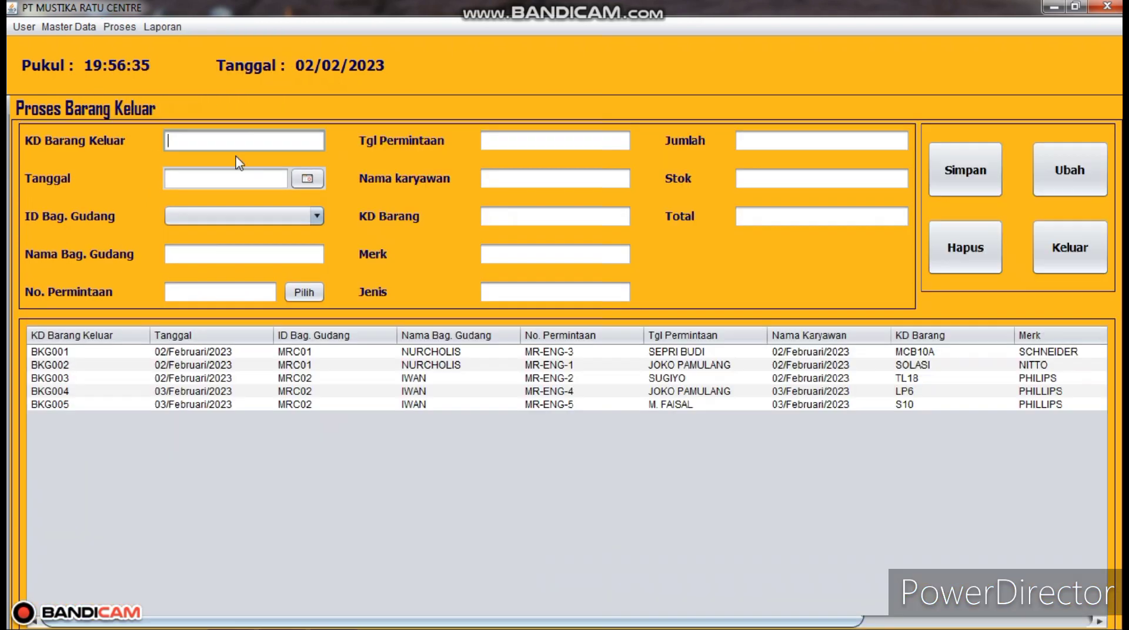
mouse_move(778, 622)
left_mouse_down()
mouse_move(1007, 625)
mouse_move(776, 624)
left_mouse_up()
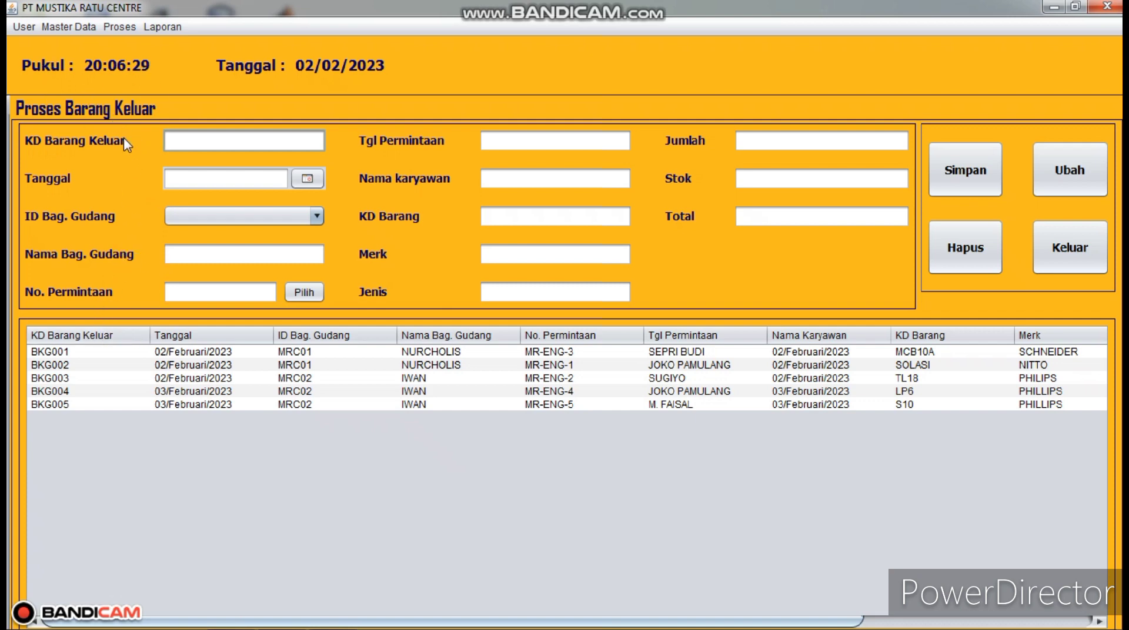
left_click(199, 134)
type("BKG006")
- Date the entry 02/Februari/2023, choose warehouse staff MRC02, and list the requests
left_click(308, 180)
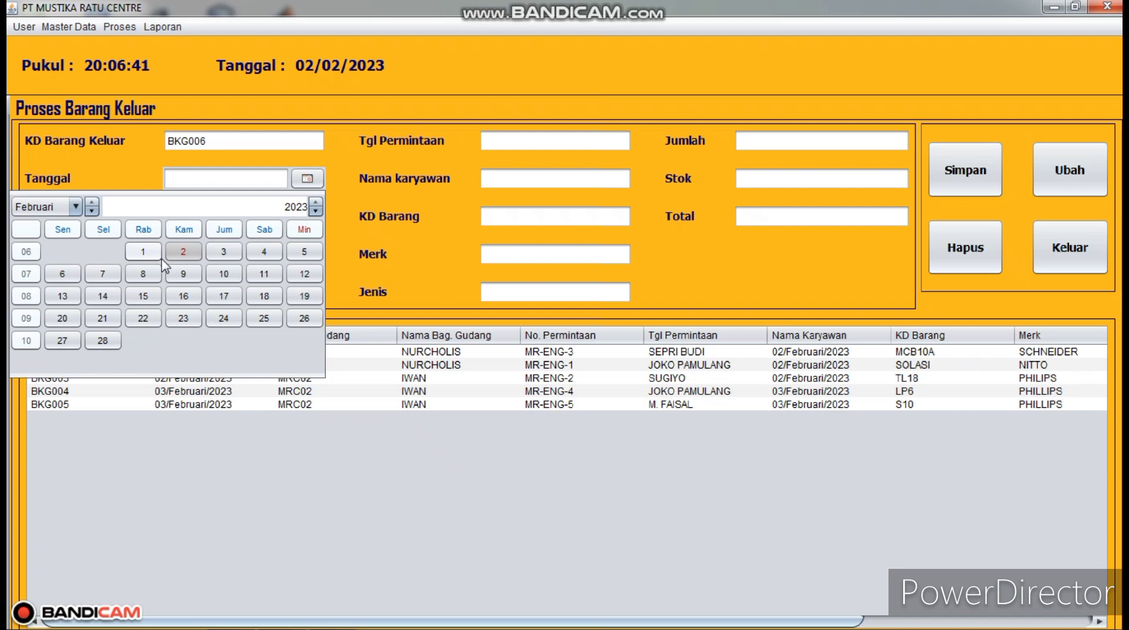
left_click(183, 252)
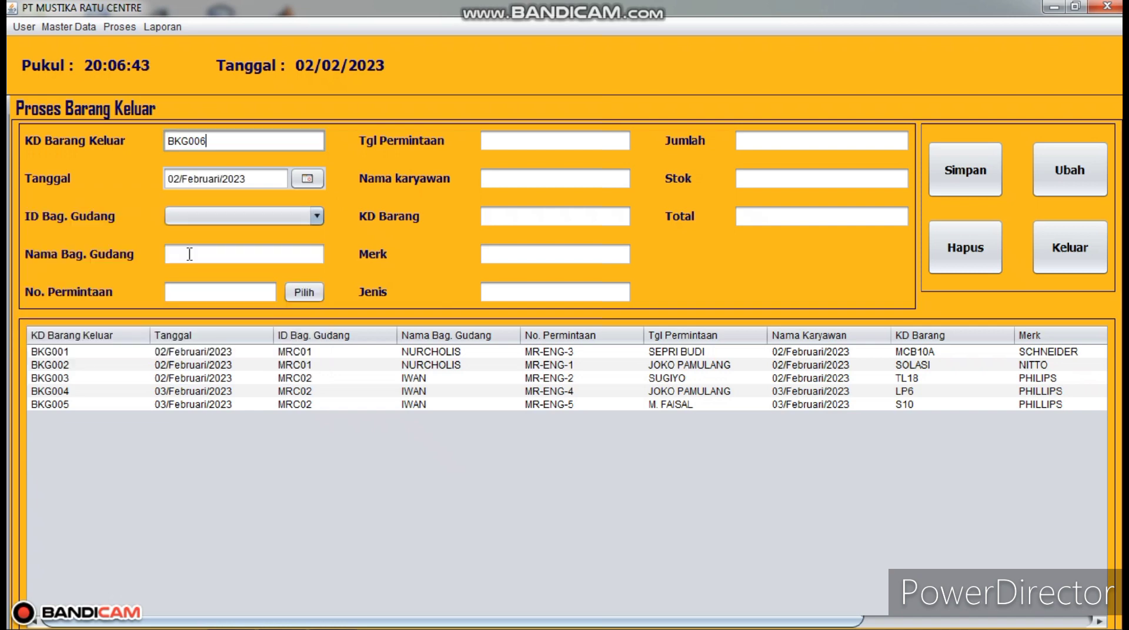
left_click(315, 217)
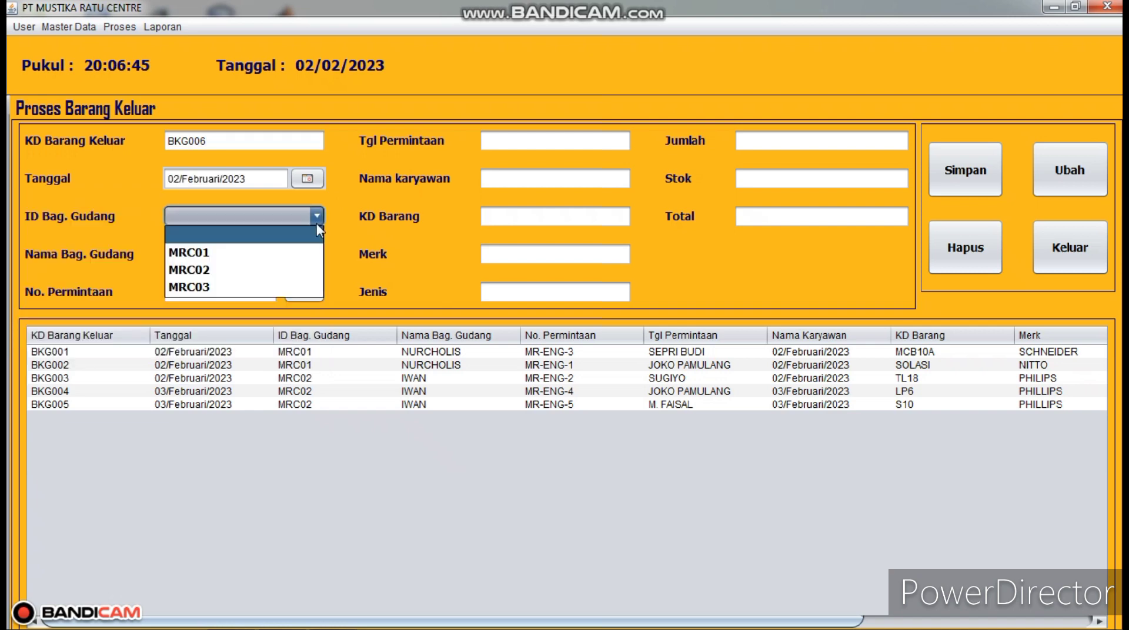
left_click(264, 270)
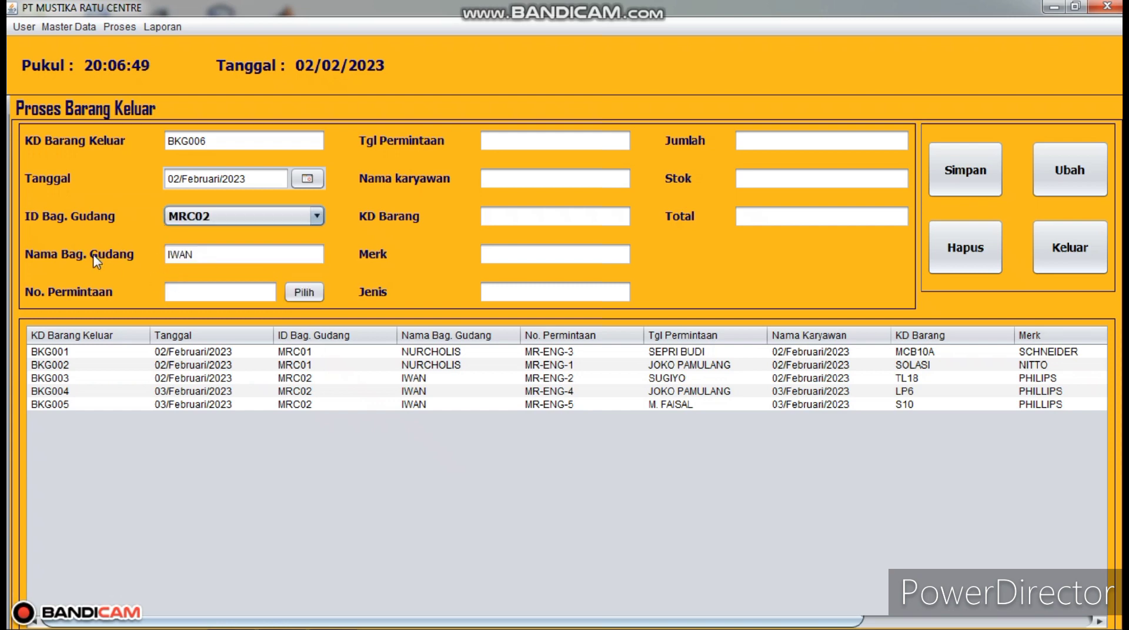
left_click(296, 294)
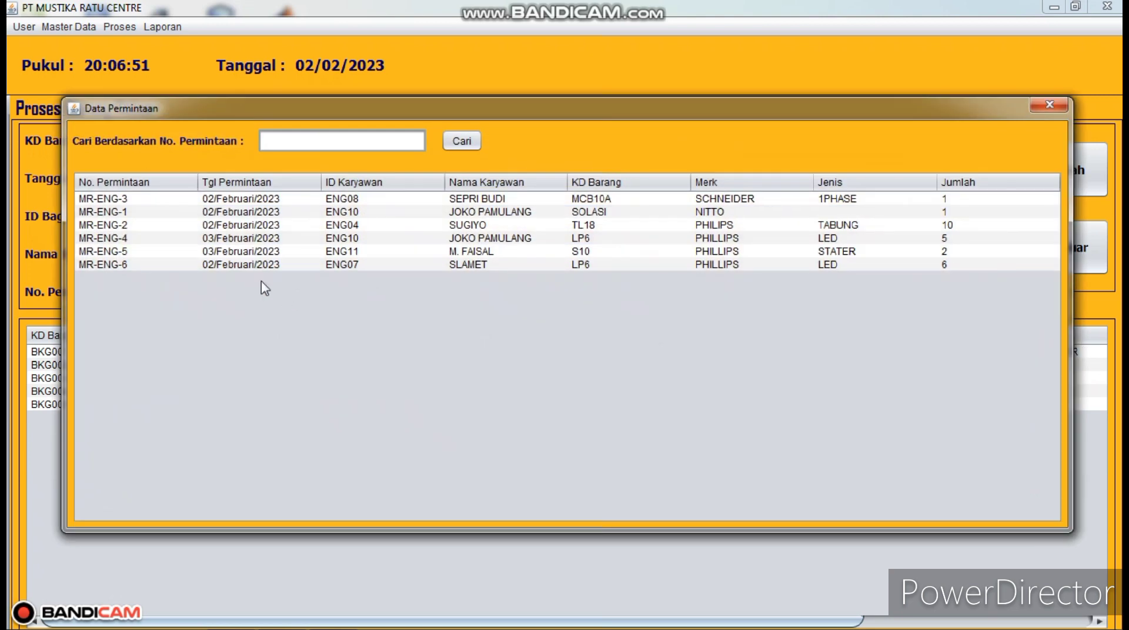
- Fill BKG006 from request MR-ENG-6 and save it, issuing 6 PHILLIPS LED LP6 units
double_click(248, 269)
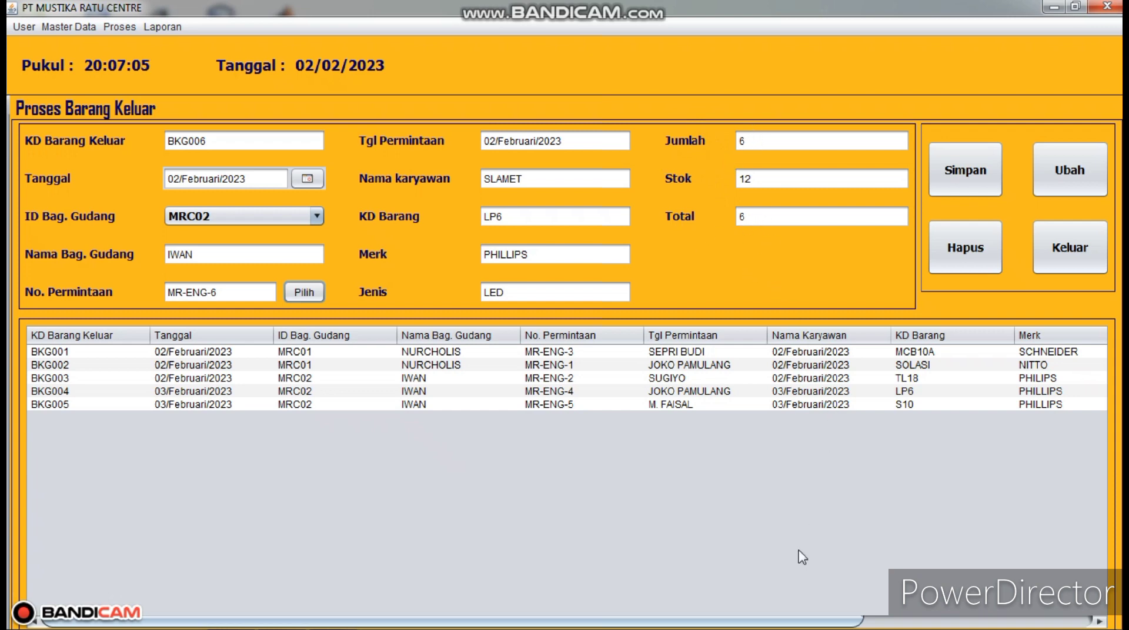
left_click_drag(833, 622, 1065, 619)
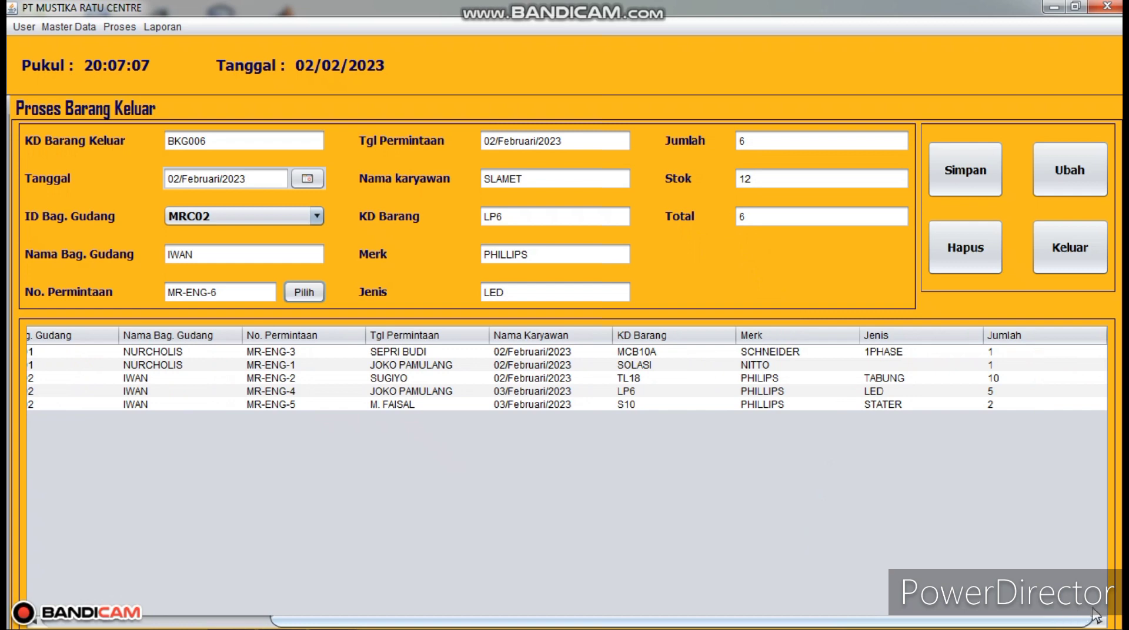
left_click(965, 176)
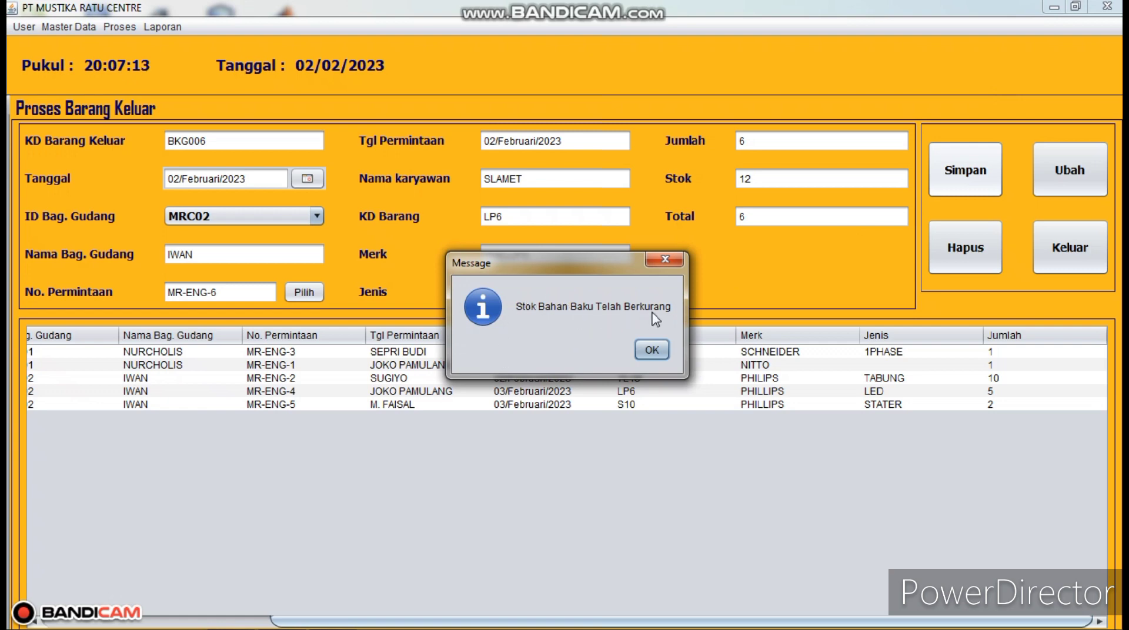
left_click(652, 355)
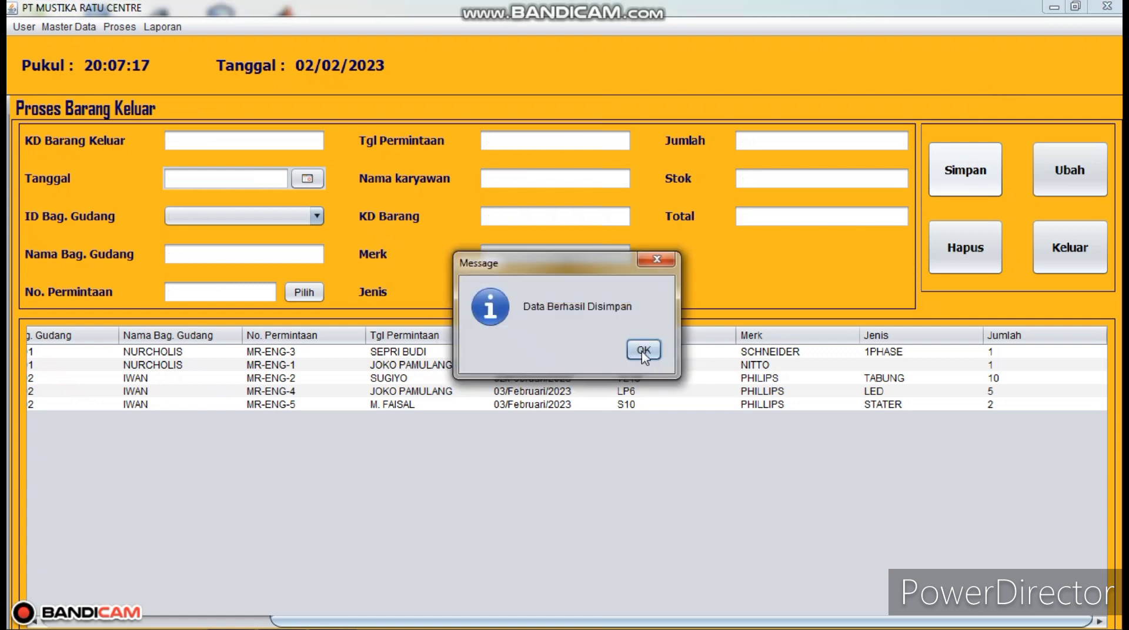
left_click(643, 350)
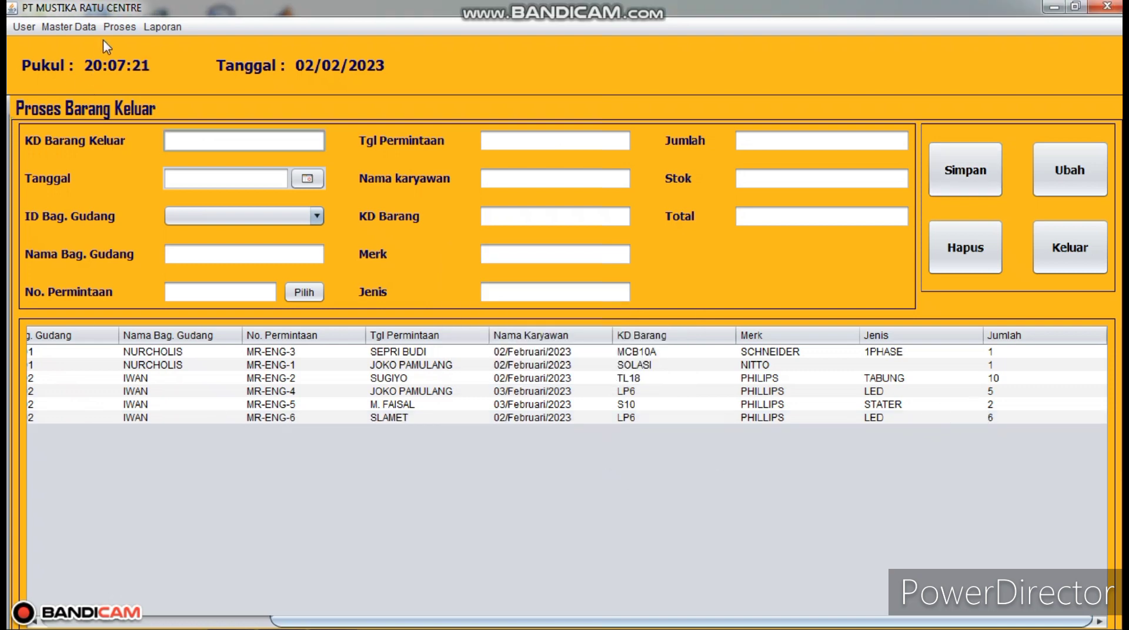
left_click(119, 26)
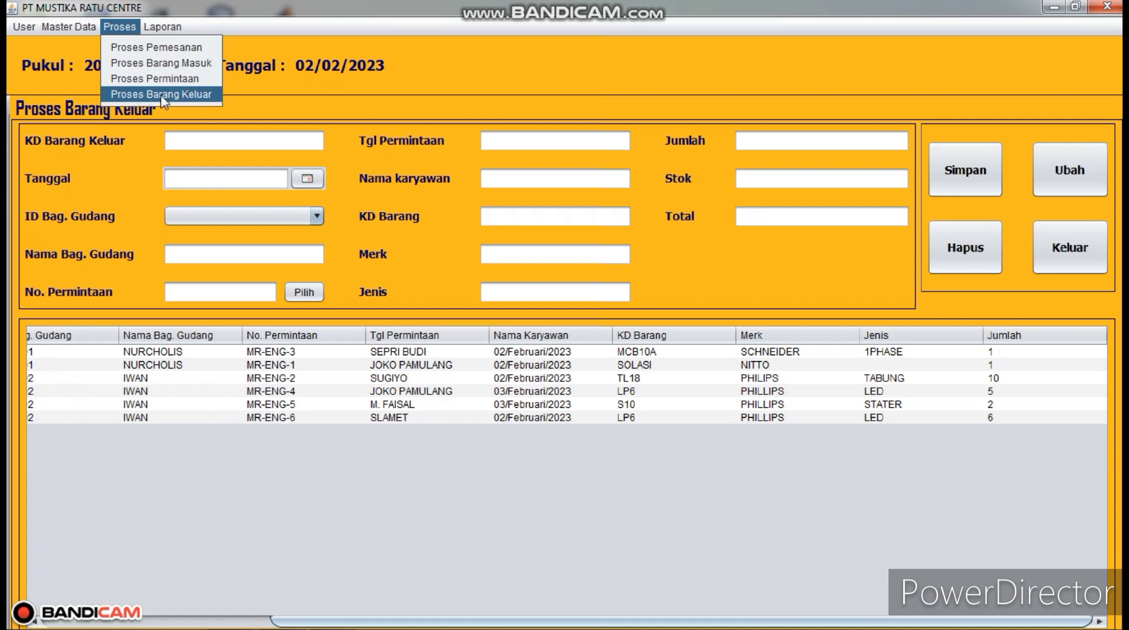
- Print the Laporan Data Bag. Gudang report (MRC01–MRC03) to preview, scroll it, and close the viewer
mouse_move(161, 28)
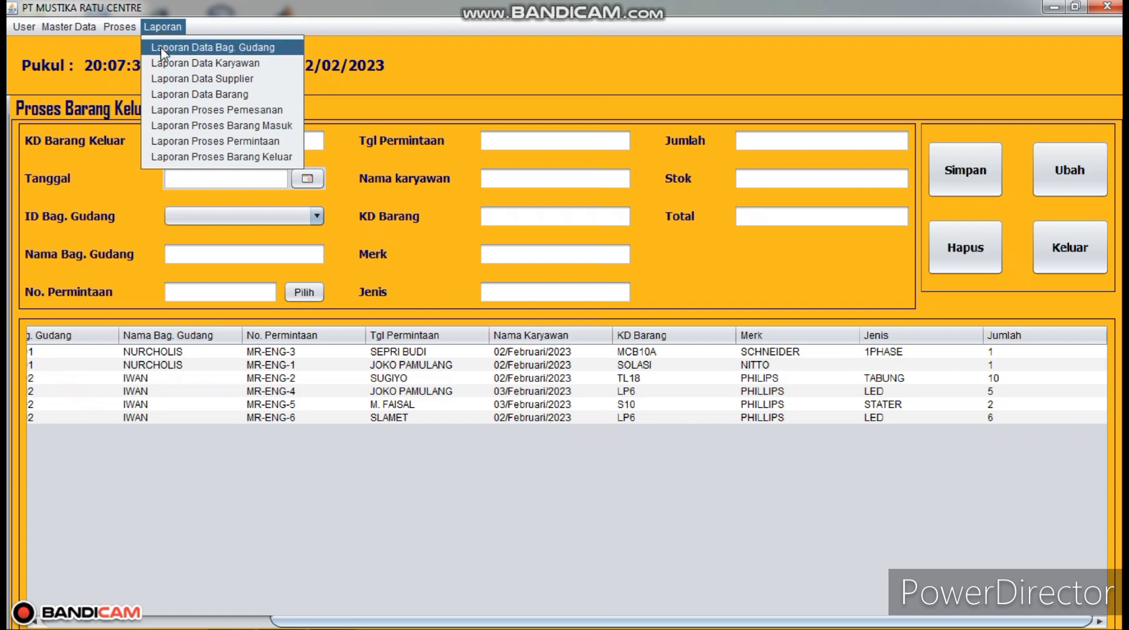
left_click(158, 47)
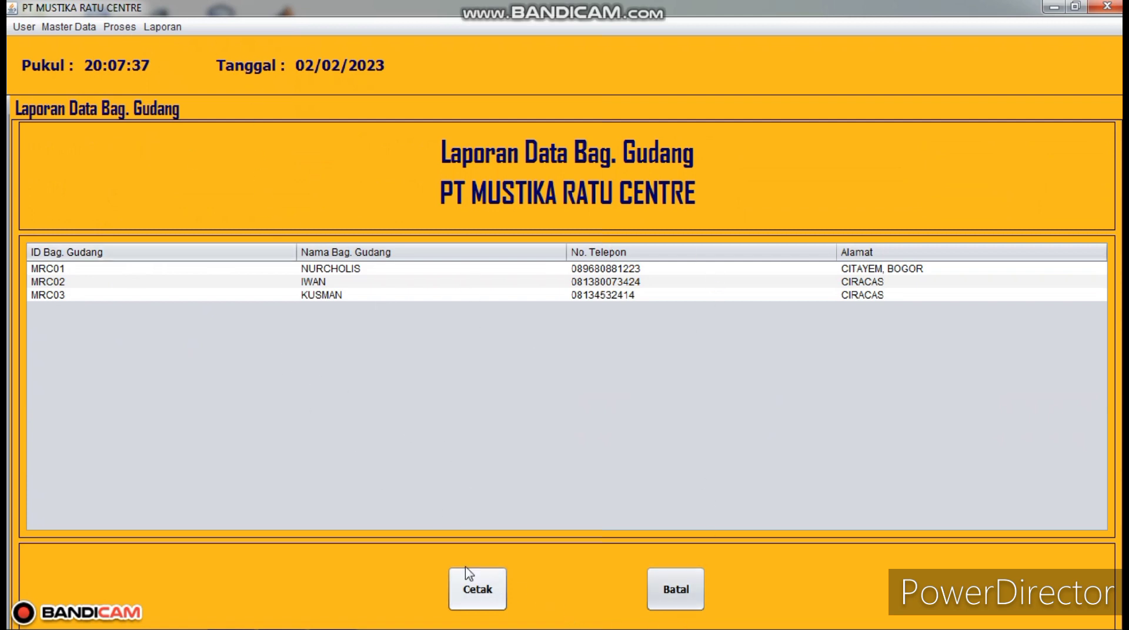
left_click(465, 588)
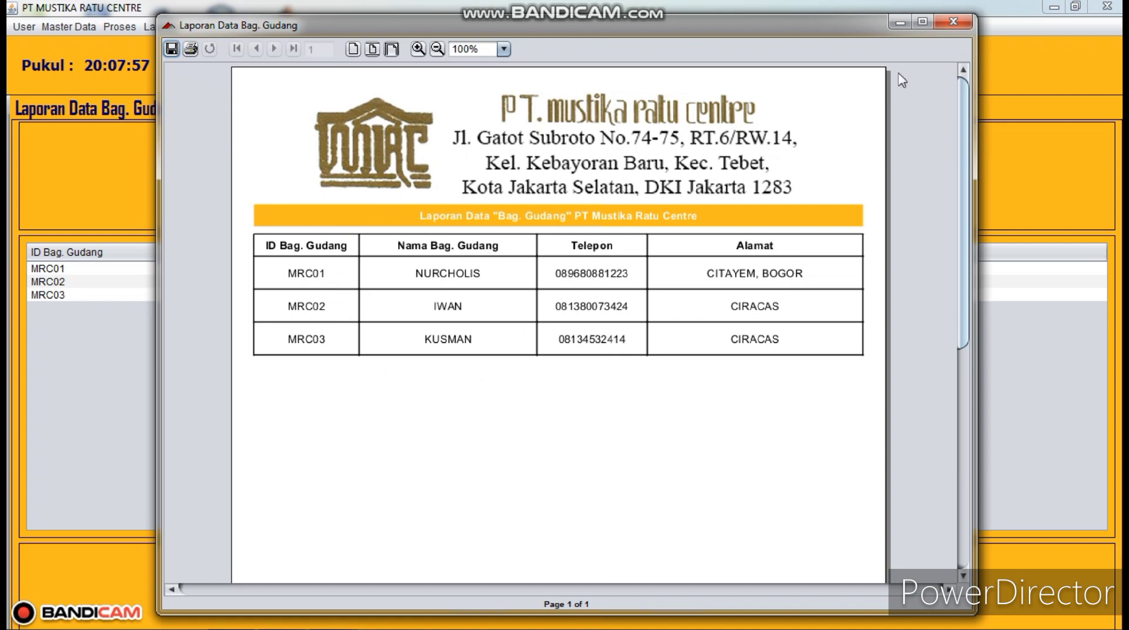
mouse_move(971, 299)
left_mouse_down()
mouse_move(995, 559)
mouse_move(976, 482)
left_mouse_up()
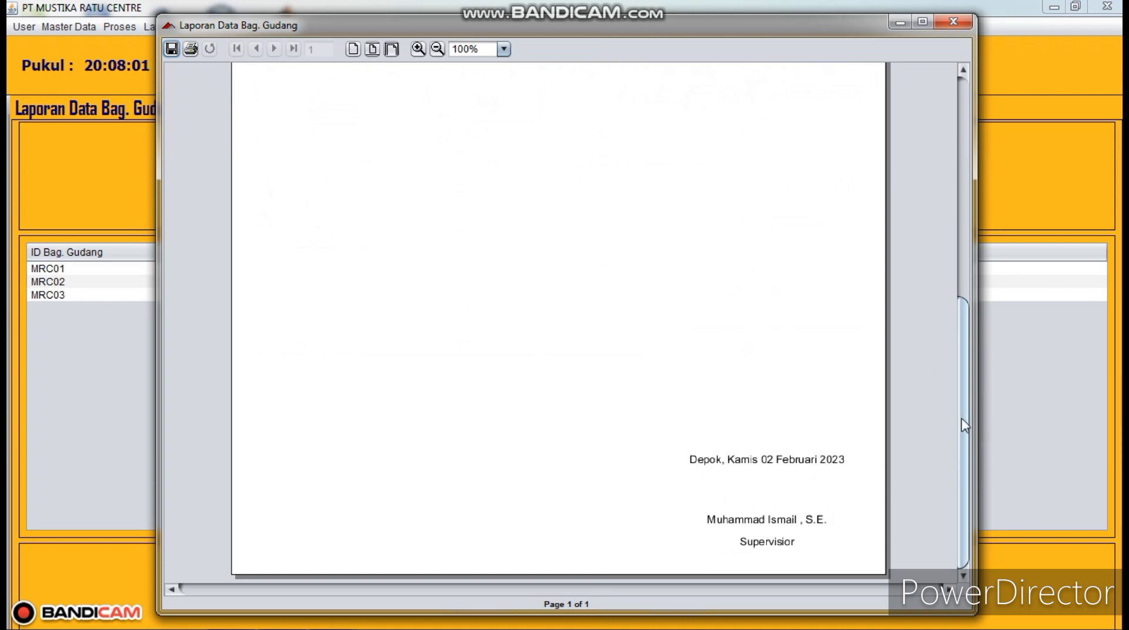
left_click_drag(964, 424, 964, 205)
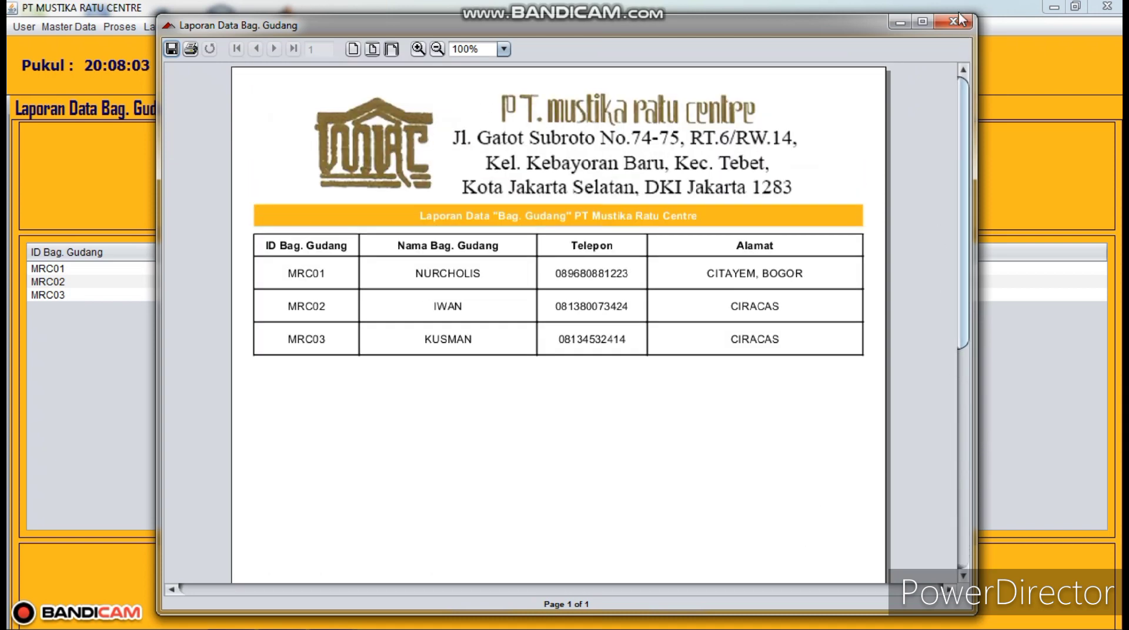
left_click(957, 21)
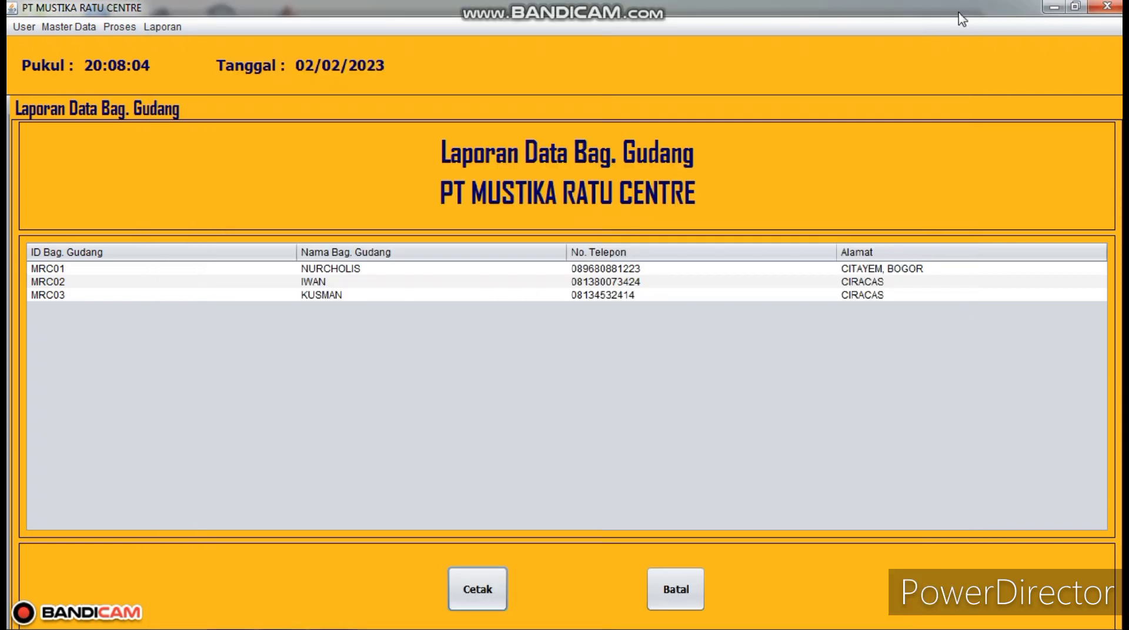
- Print the Laporan Data Karyawan report (ENG01–ENG12) to preview, scroll it, and close the viewer
left_click(164, 26)
left_click(194, 68)
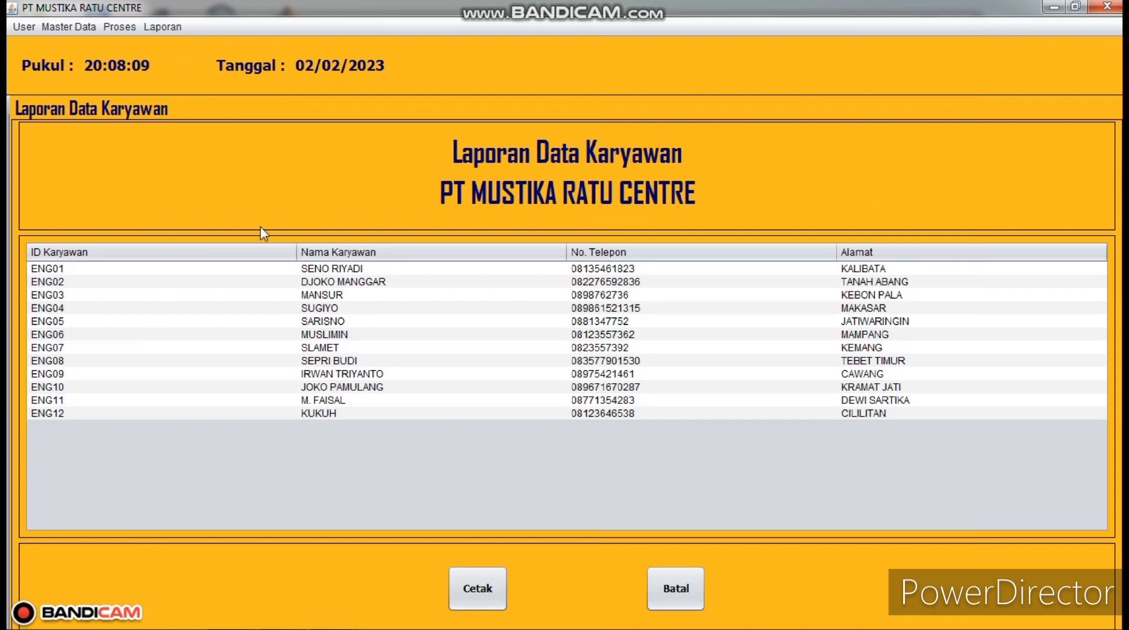
left_click(496, 579)
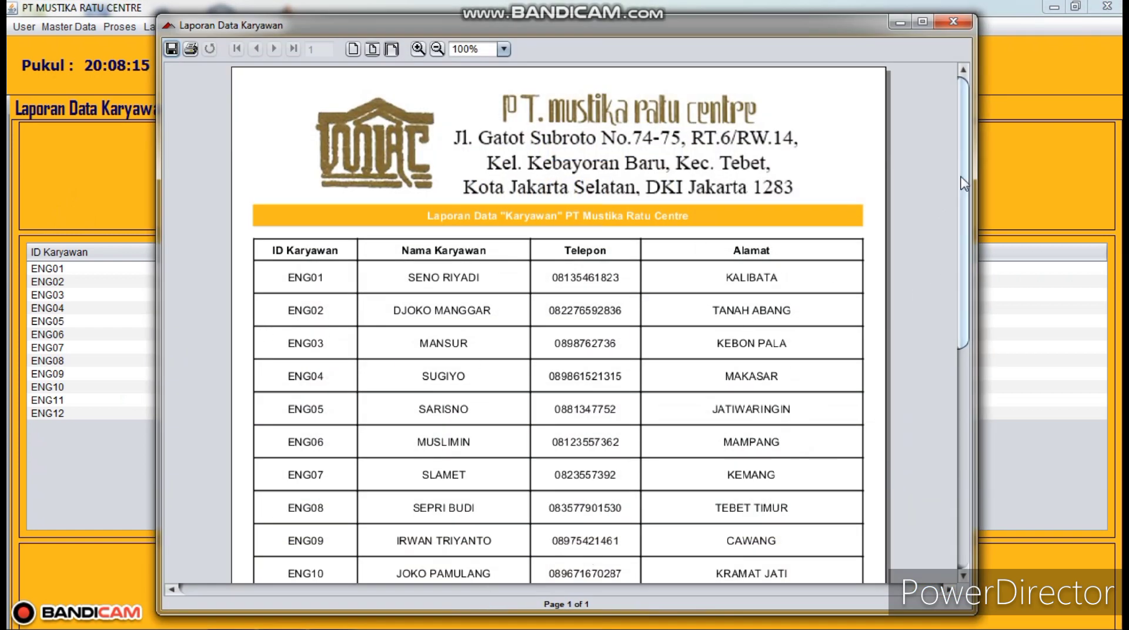
mouse_move(966, 183)
left_mouse_down()
mouse_move(973, 384)
mouse_move(945, 79)
left_mouse_up()
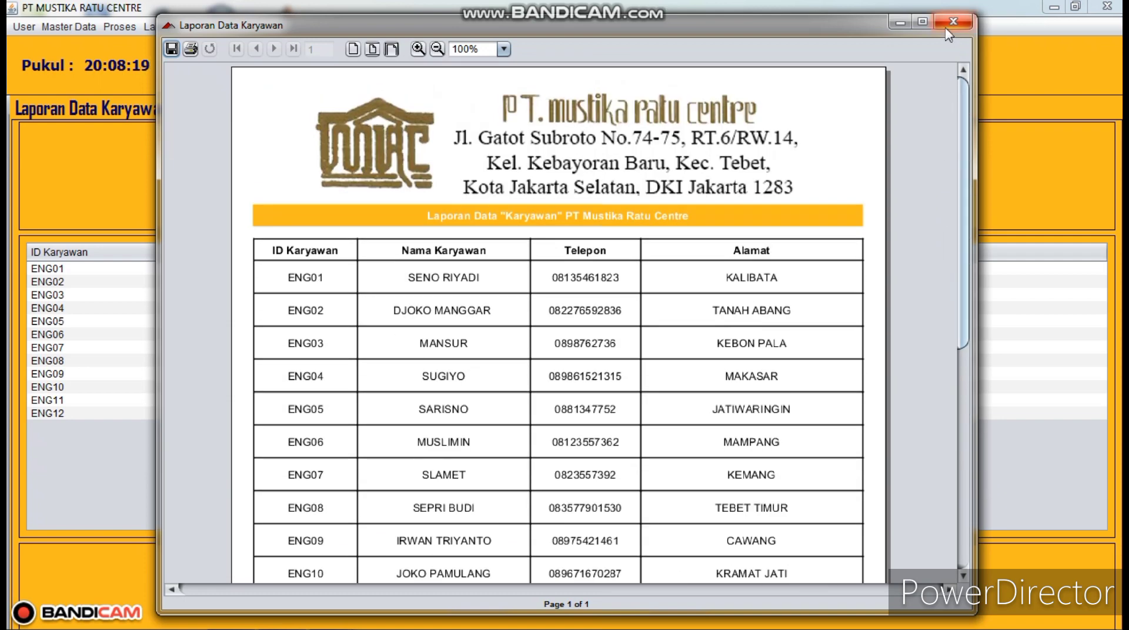
left_click(950, 24)
left_click(174, 30)
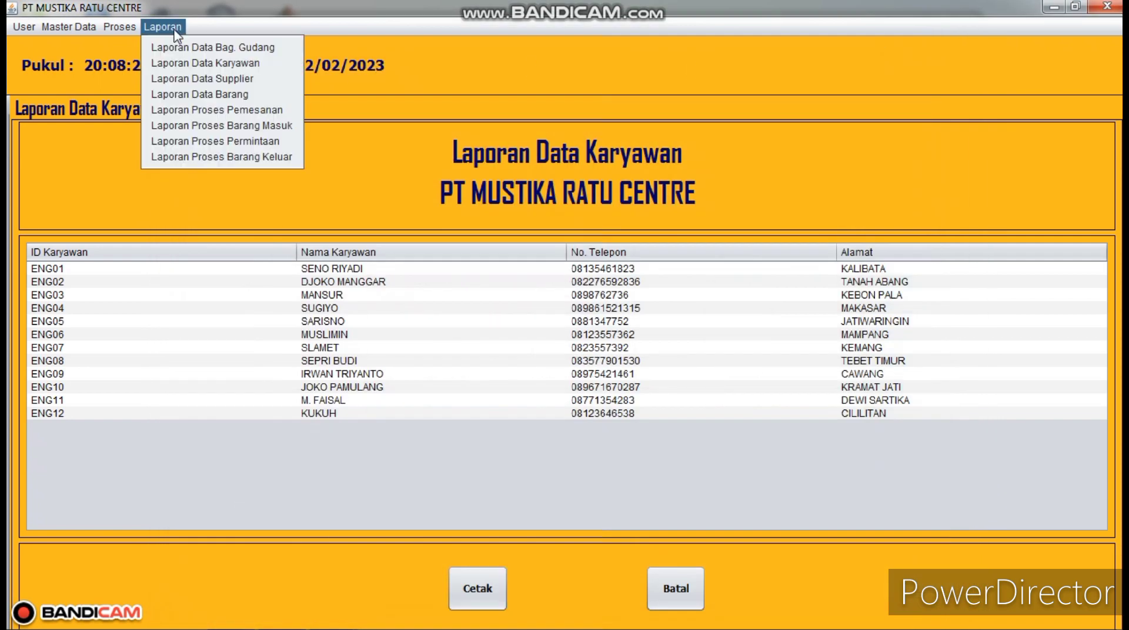
- Print the Laporan Data Supplier report (SUP001–SUP006) to preview, scroll it, and close the viewer
left_click(202, 77)
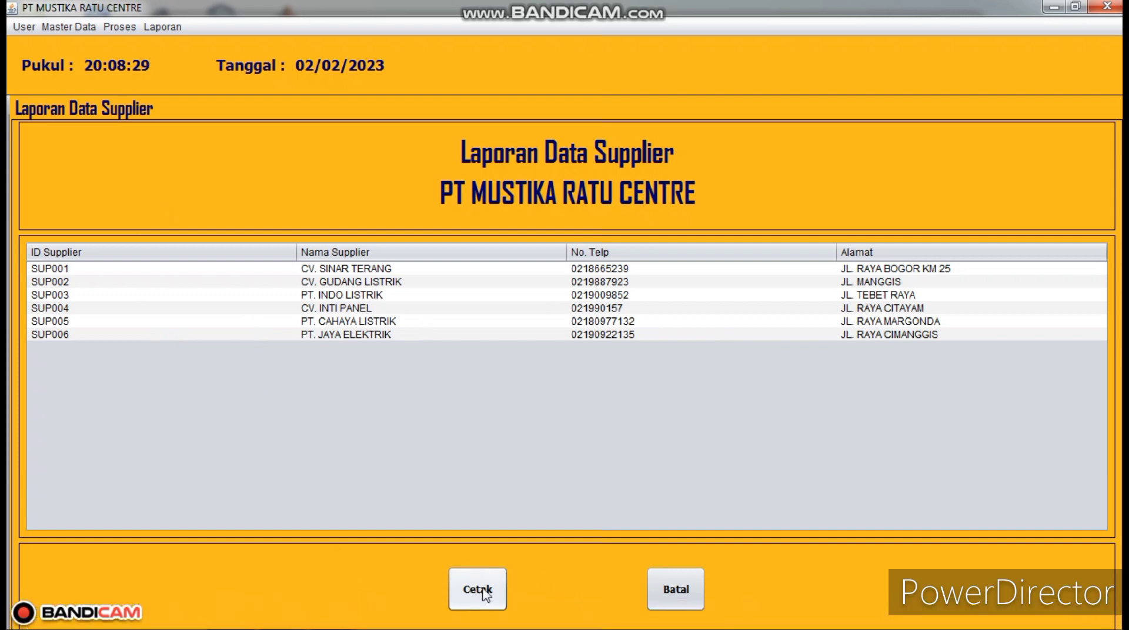
left_click(687, 587)
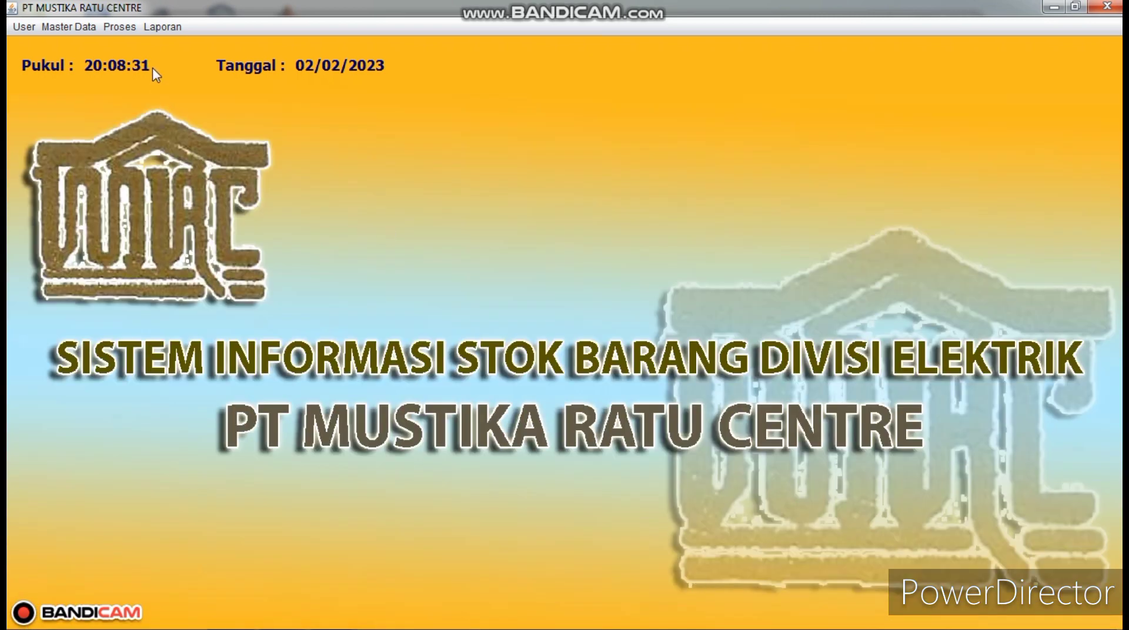
left_click(162, 27)
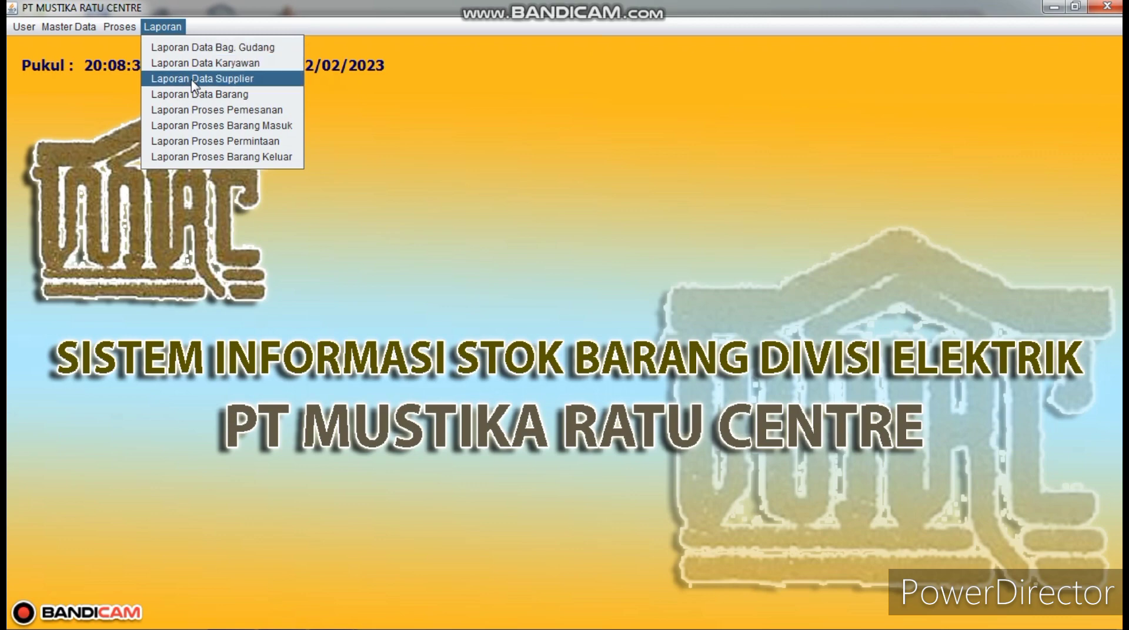
left_click(192, 81)
left_click(492, 599)
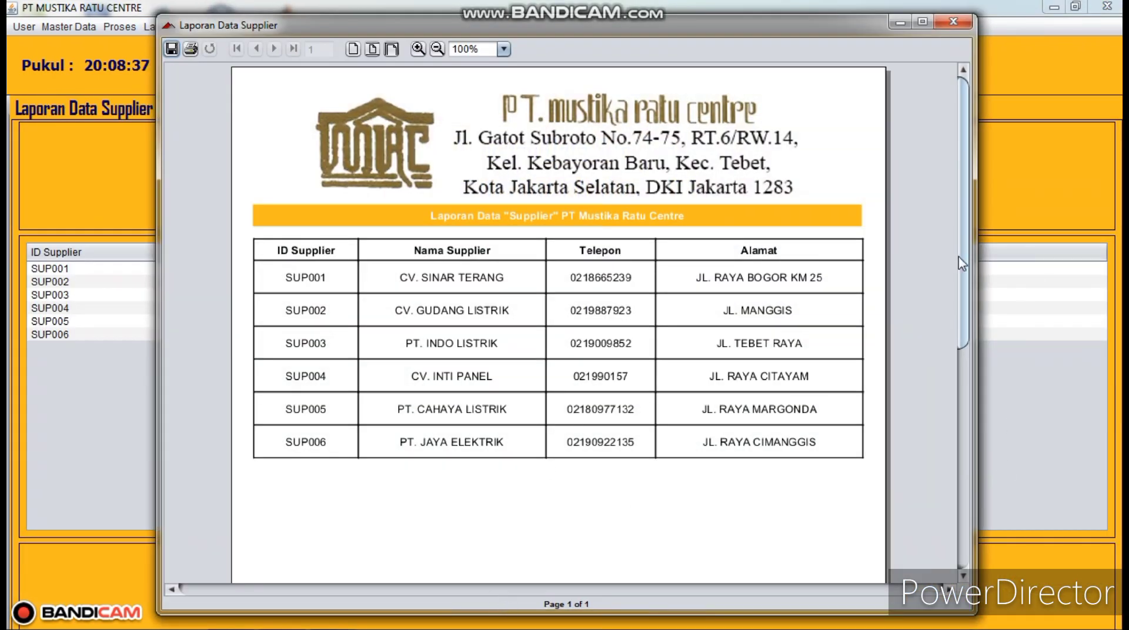
mouse_move(961, 263)
left_mouse_down()
mouse_move(983, 340)
mouse_move(982, 549)
mouse_move(968, 145)
left_mouse_up()
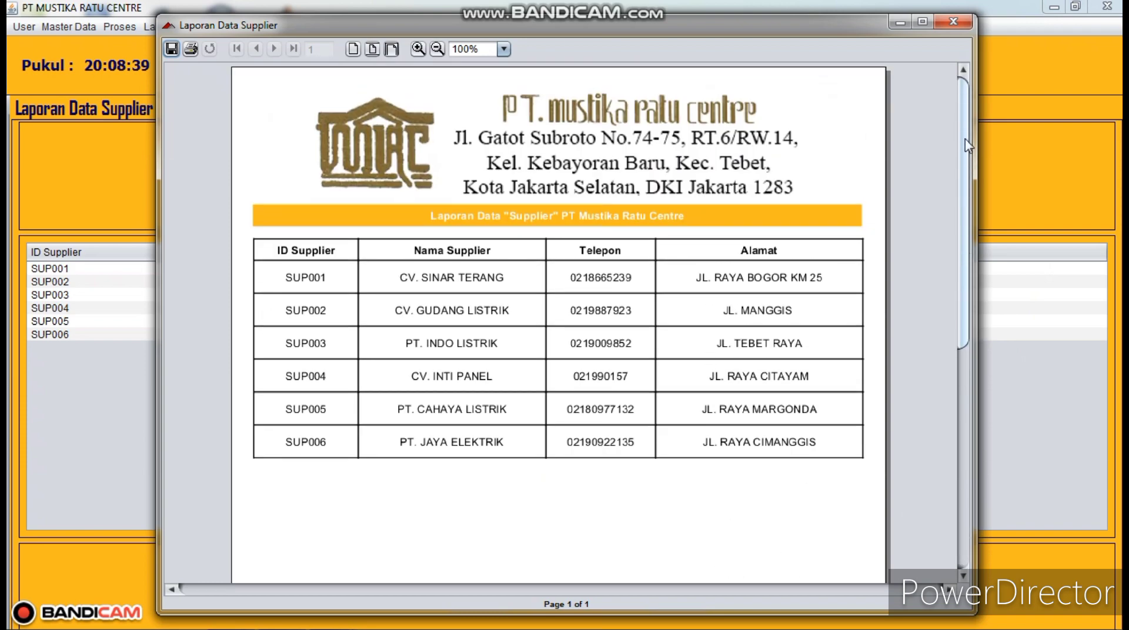
left_click(958, 23)
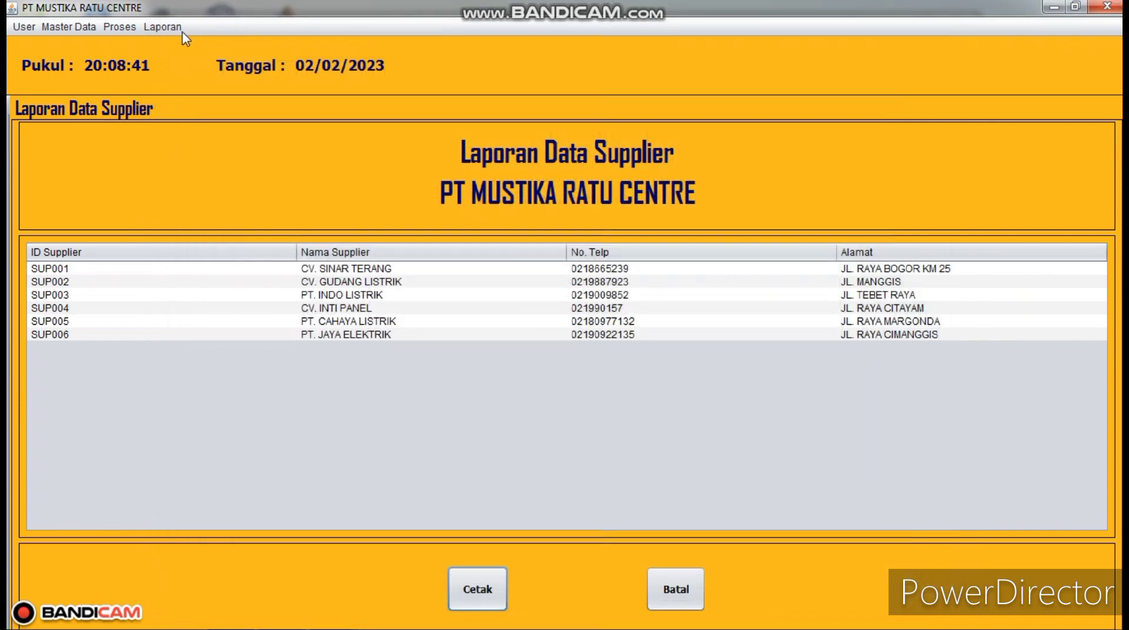
left_click(177, 27)
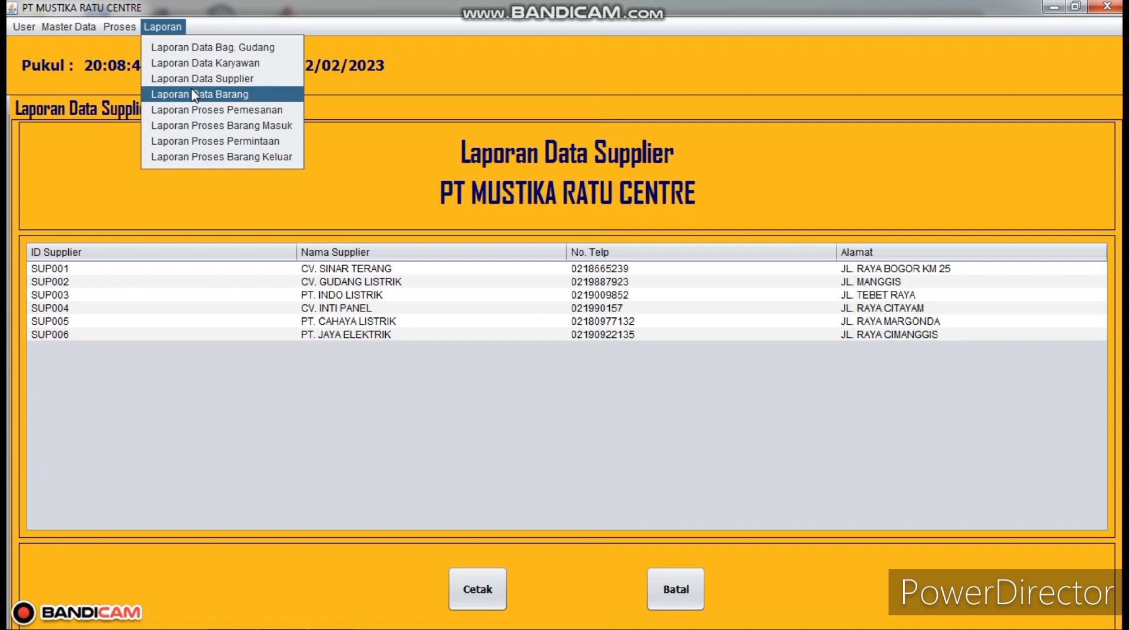
- Print the Laporan Data Barang item stock report to preview, then close the preview and its form
left_click(194, 95)
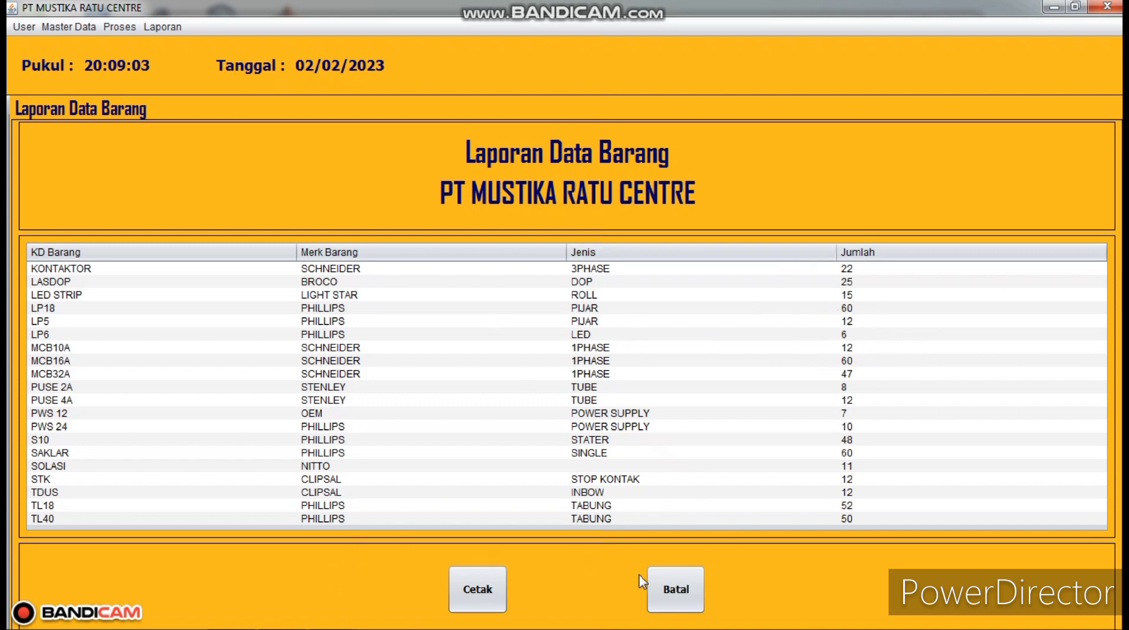
left_click(479, 591)
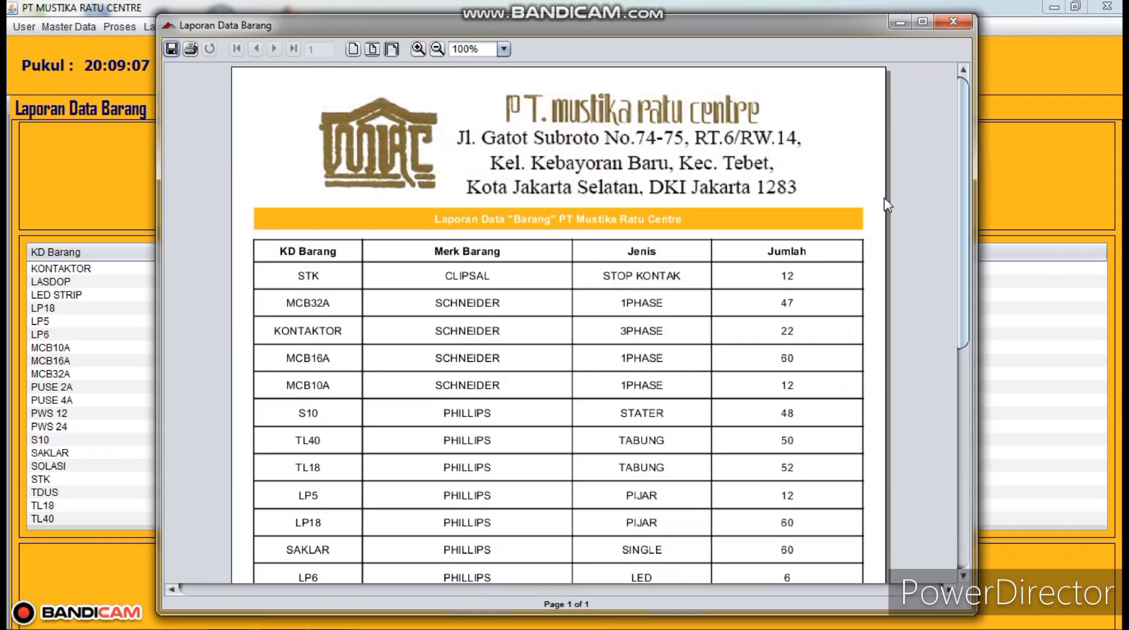
left_click(953, 21)
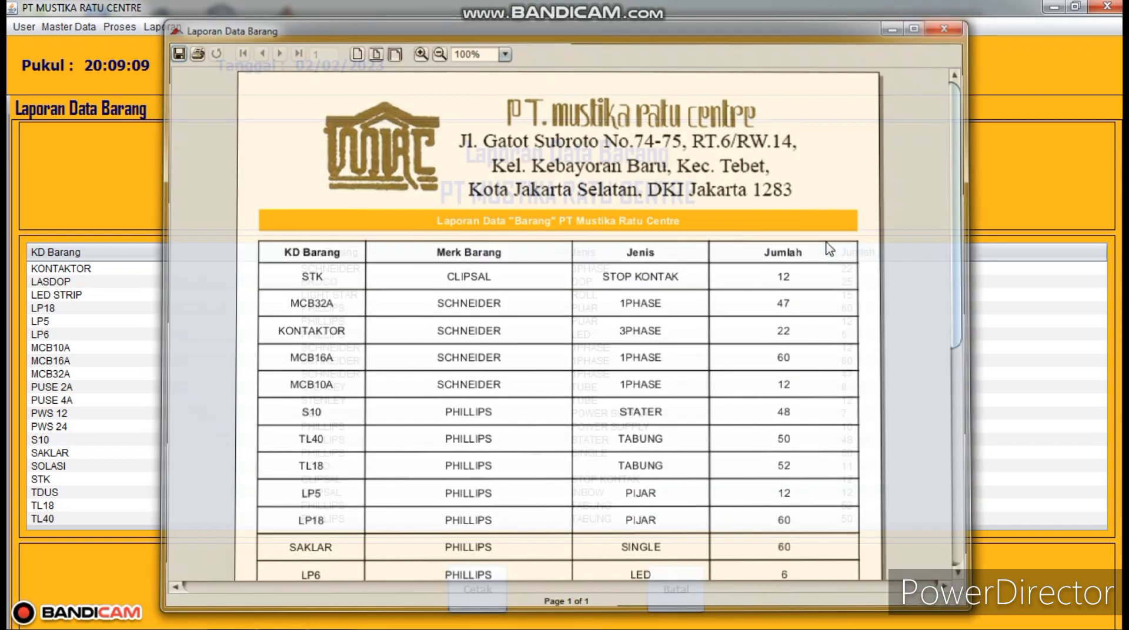
left_click(676, 590)
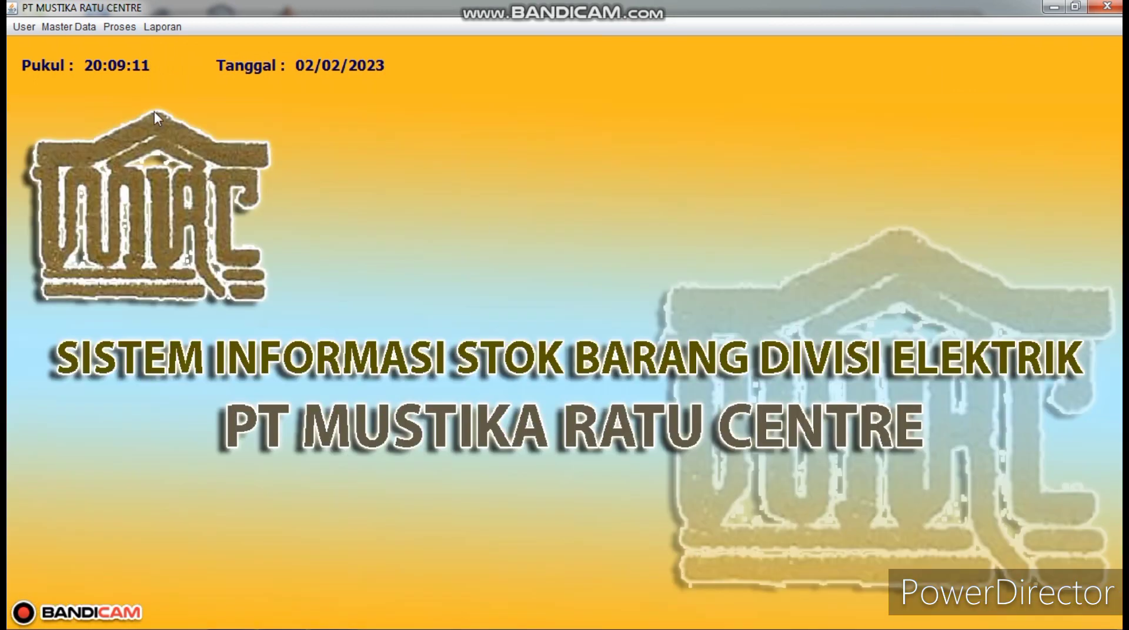
left_click(163, 27)
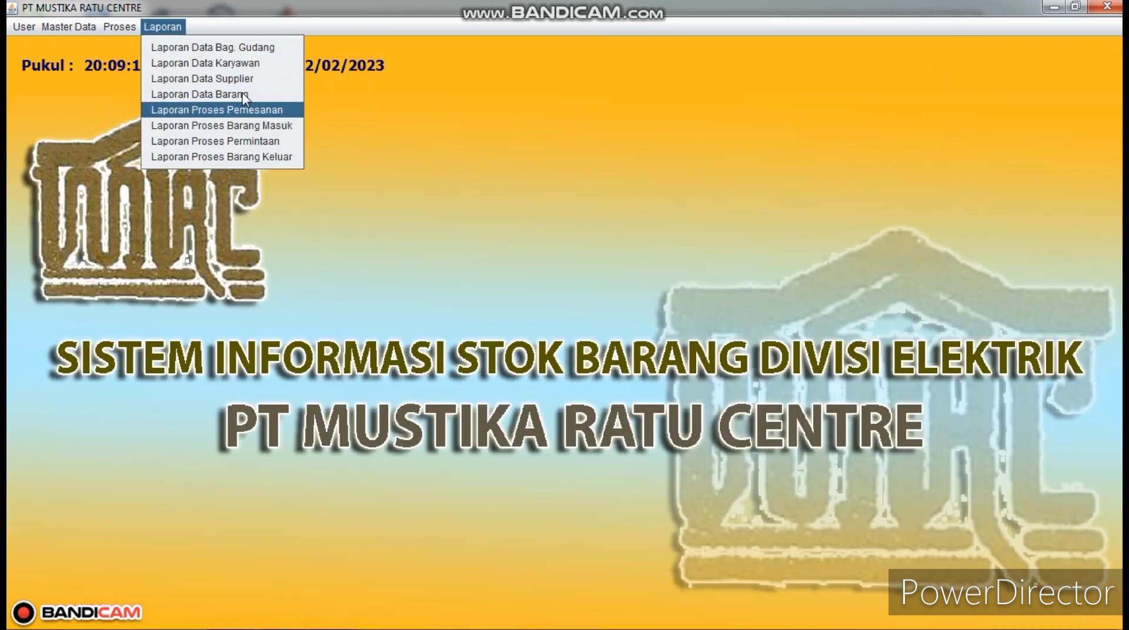
- Preview the order process report, scroll through it, then close the preview and its form
left_click(241, 111)
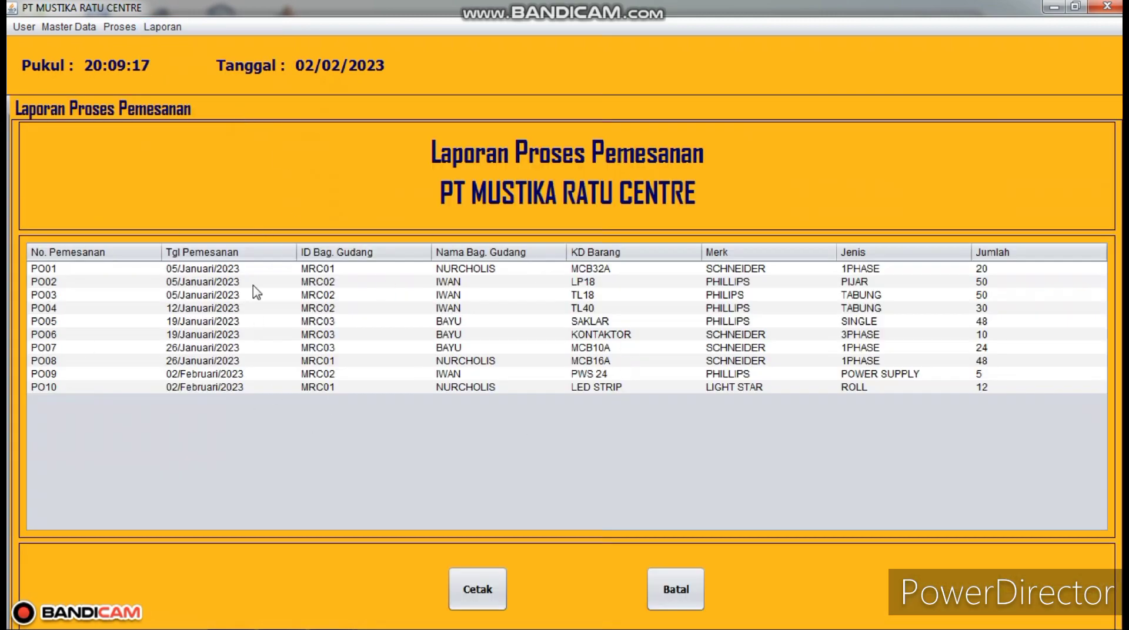
left_click(485, 590)
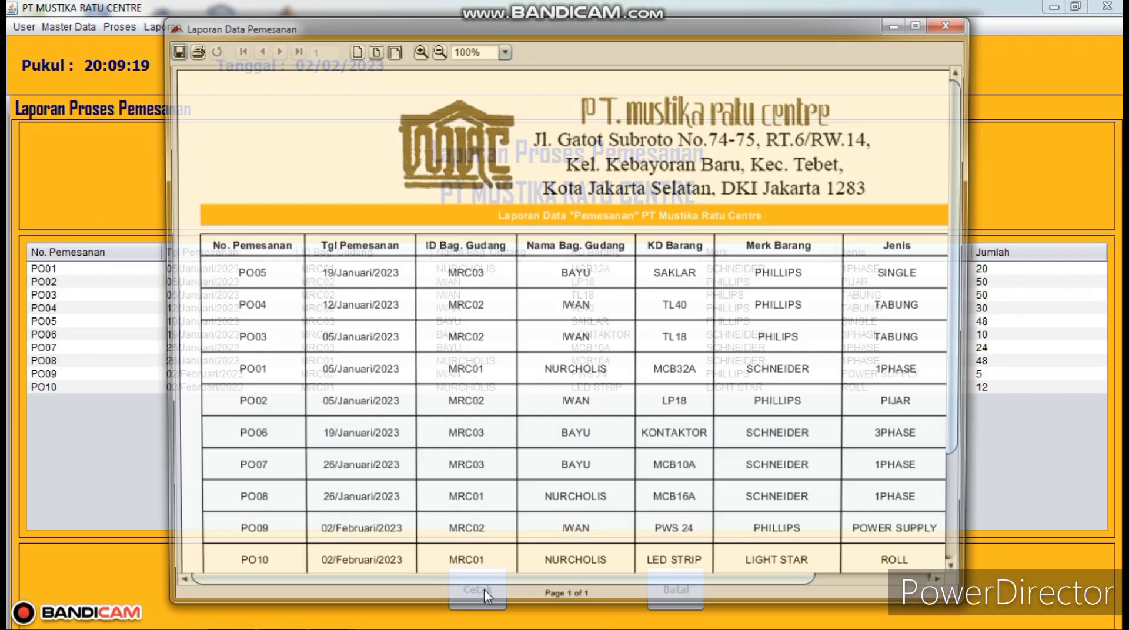
left_click_drag(962, 159, 983, 369)
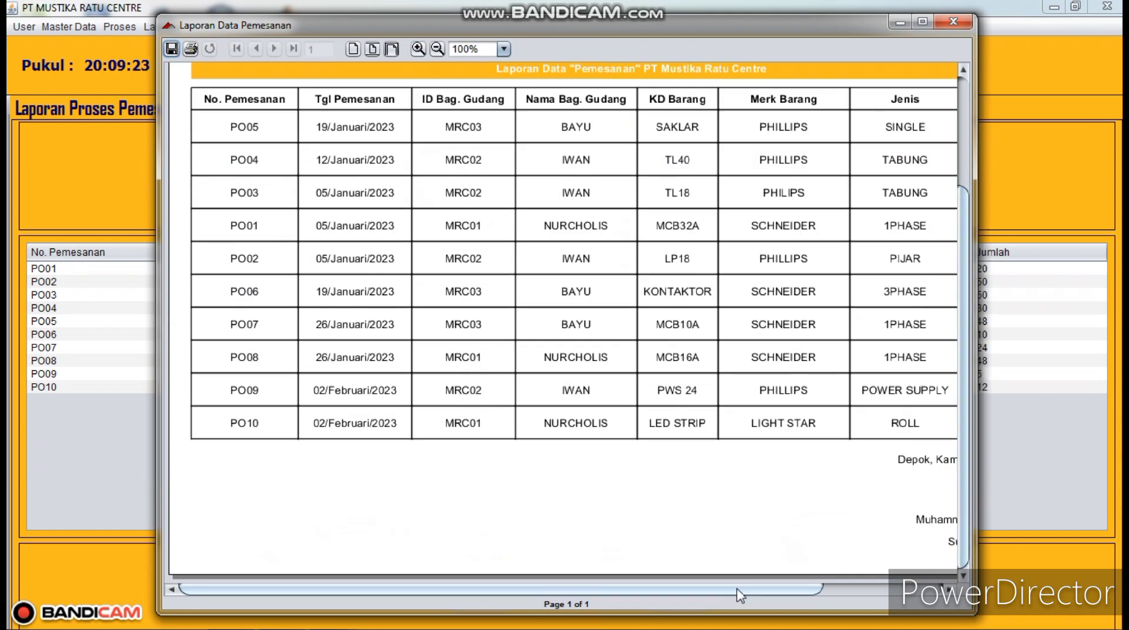
left_click_drag(788, 589, 909, 595)
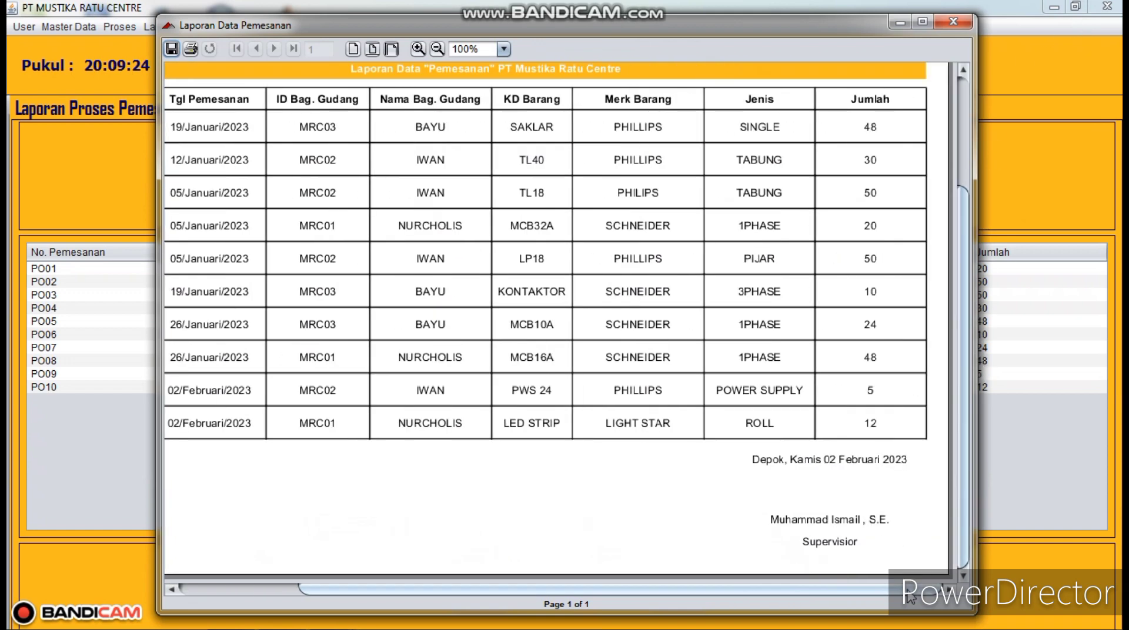
left_click(952, 22)
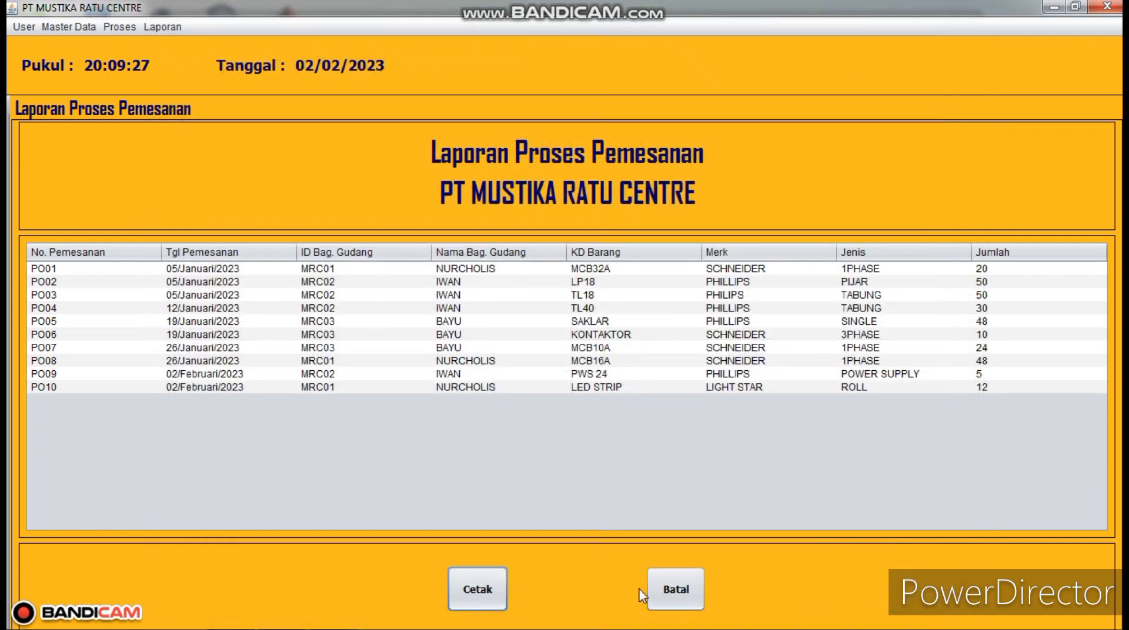
left_click(676, 590)
- Preview the Laporan Data Barang Masuk report (BM001 to BM010) full screen, then close it and its form
left_click(152, 28)
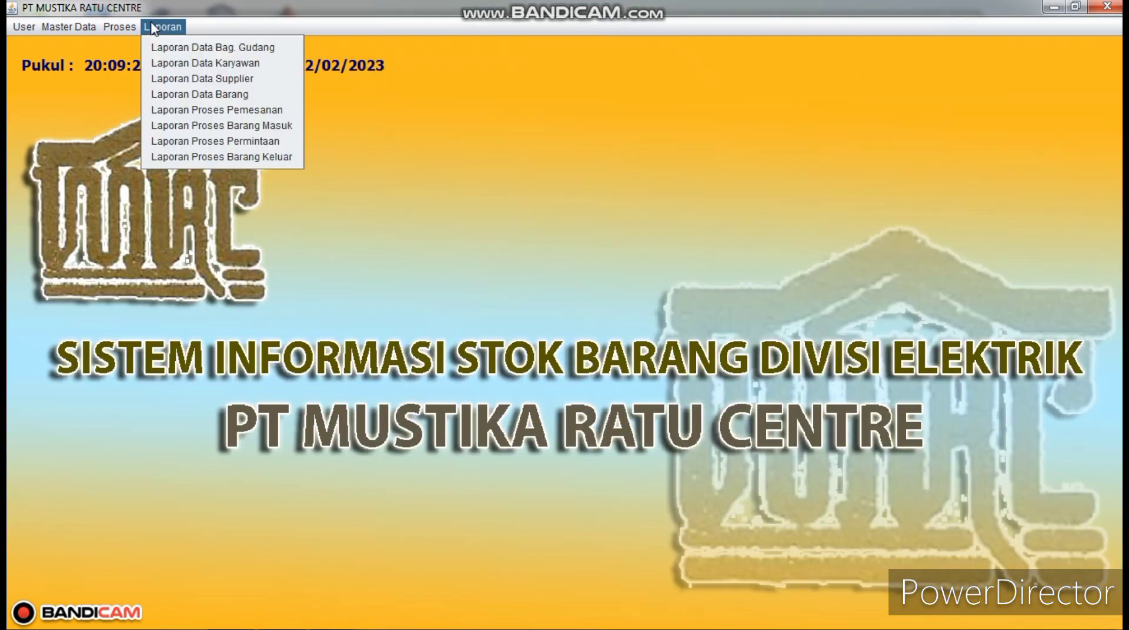
left_click(231, 130)
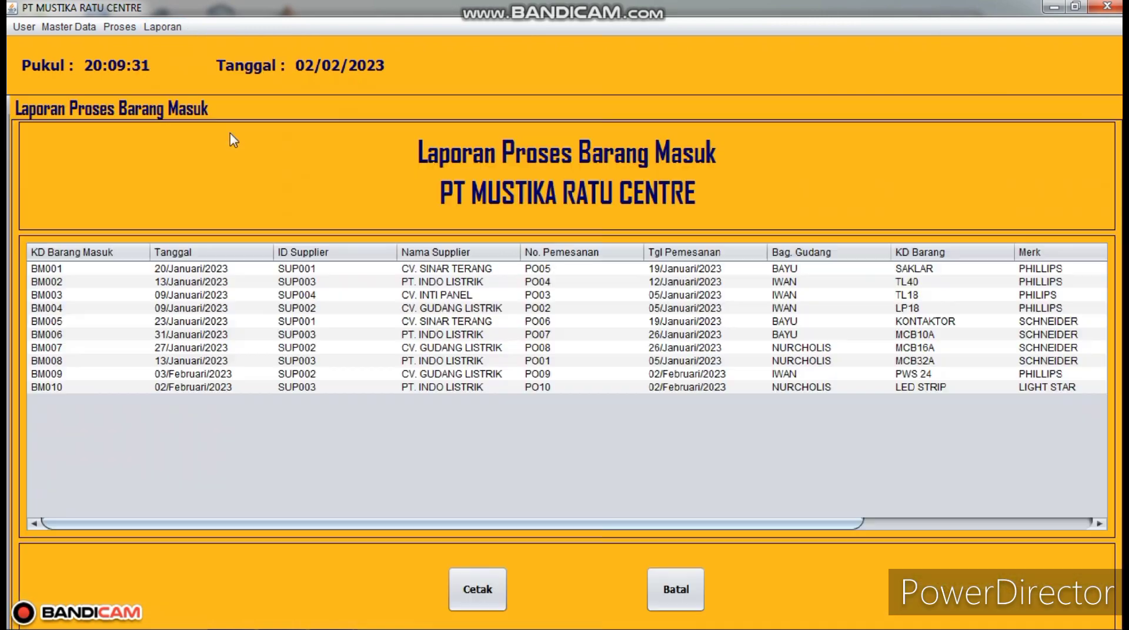
left_click(490, 586)
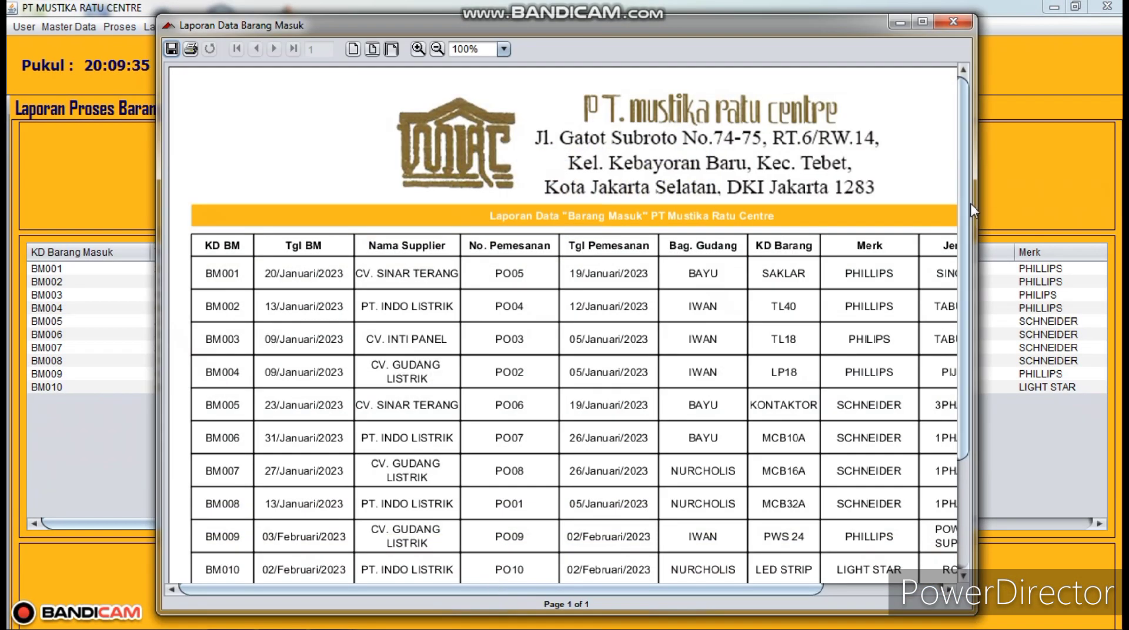
left_click_drag(962, 411, 952, 579)
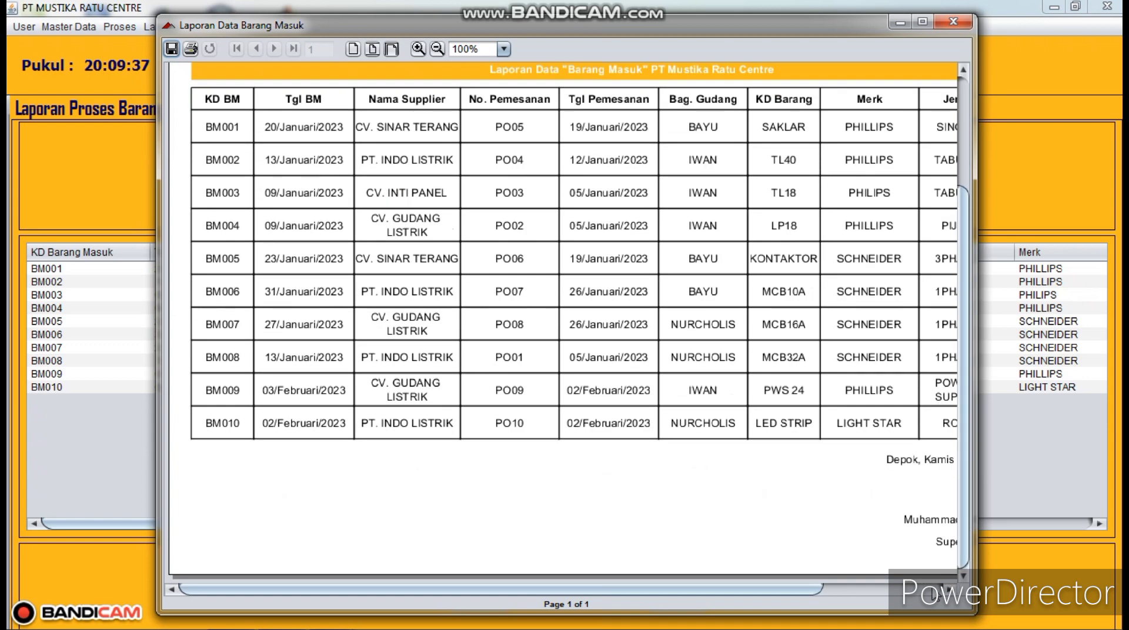
left_click_drag(806, 589, 922, 592)
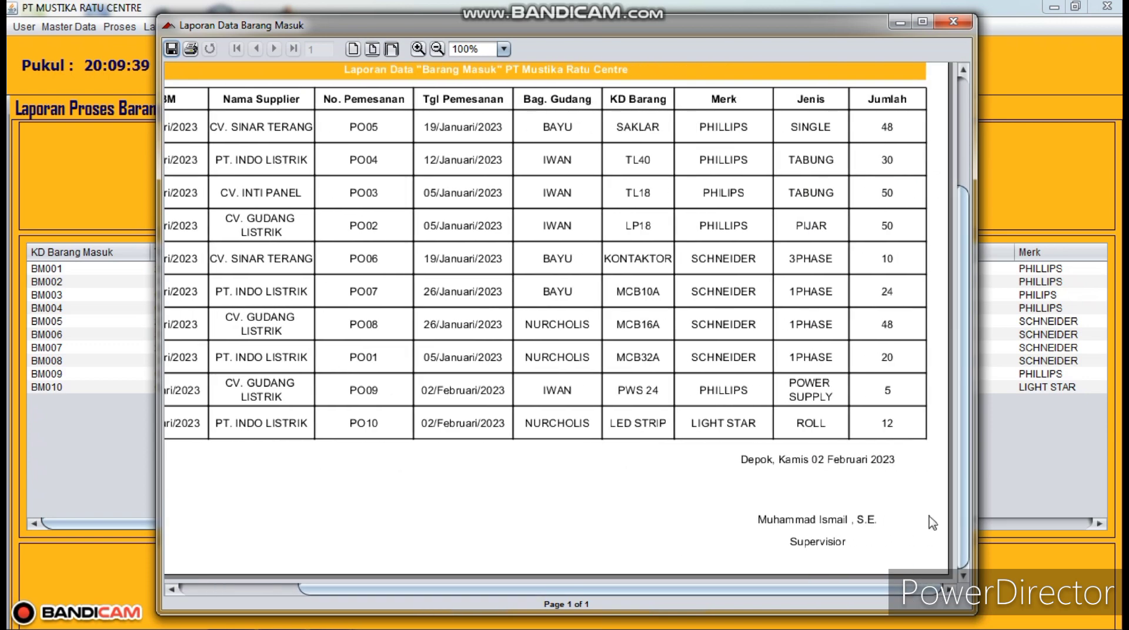
left_click(922, 22)
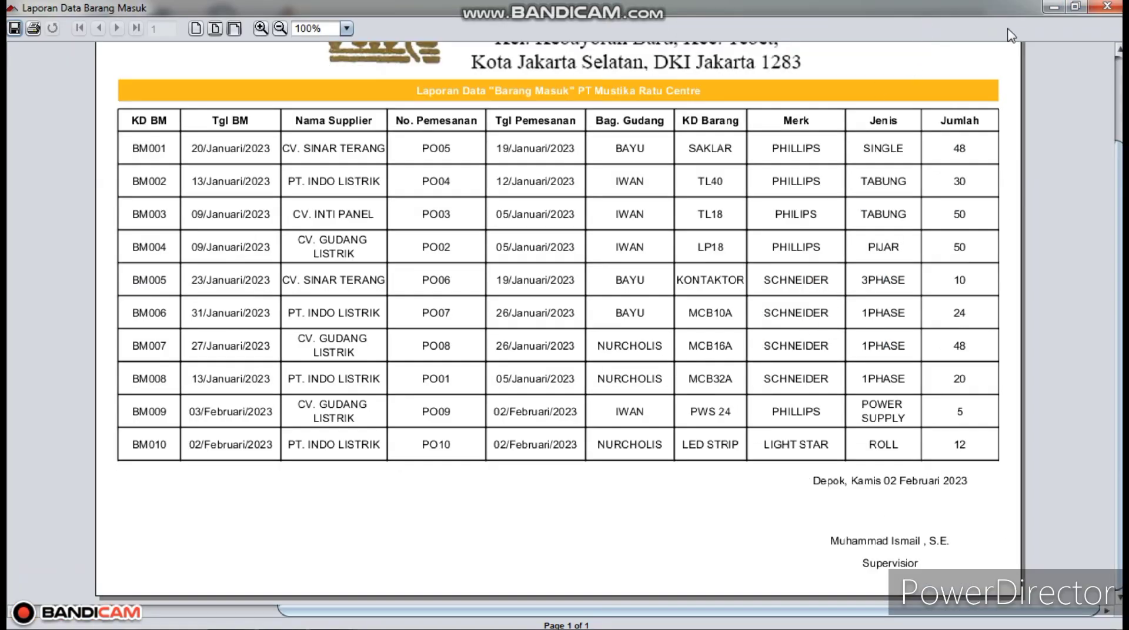
left_click(1106, 7)
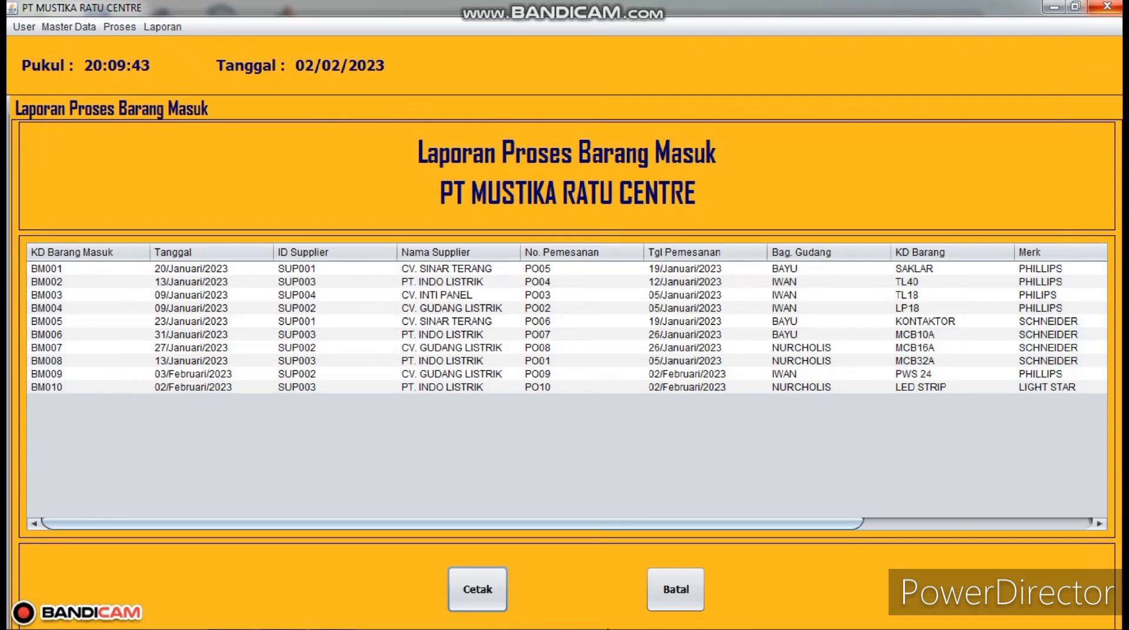
left_click(682, 591)
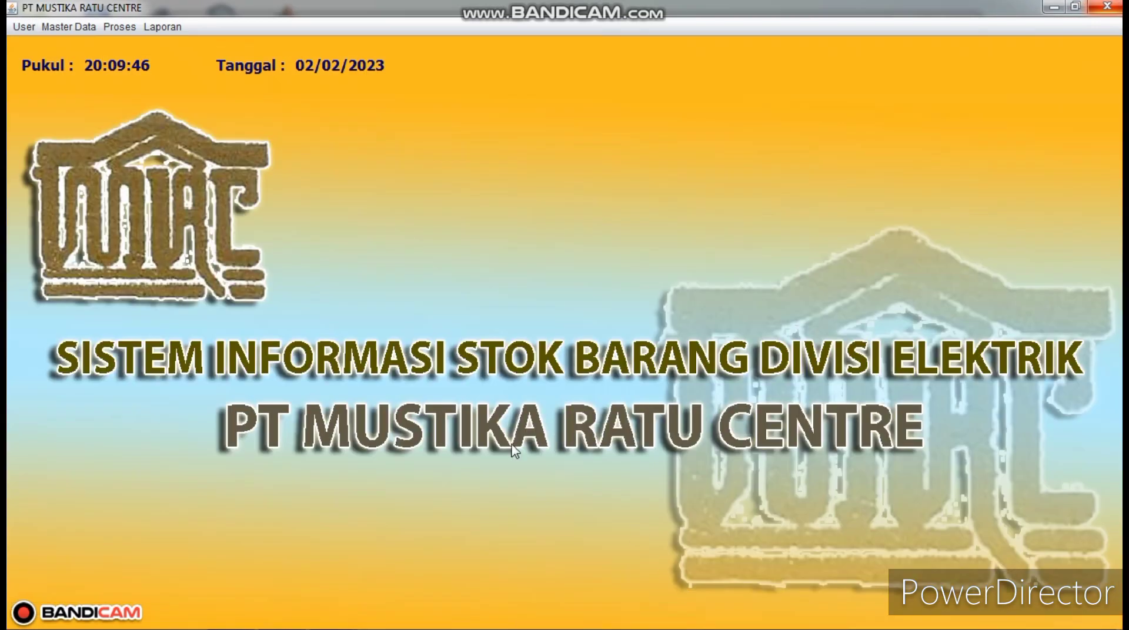
left_click(172, 27)
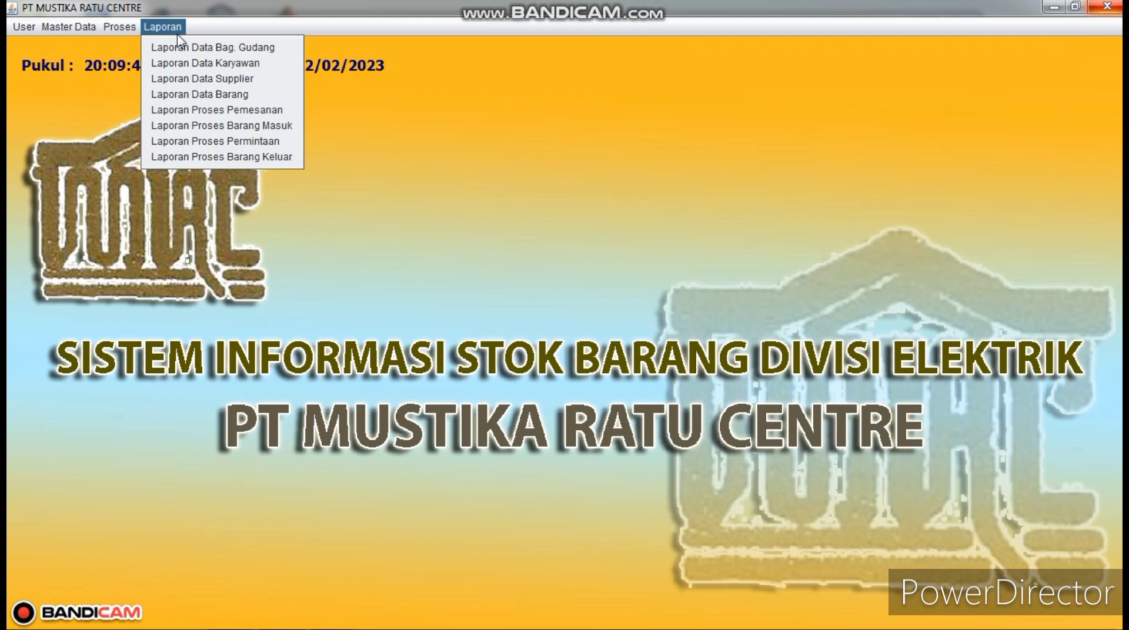
- Print the Laporan Proses Permintaan request report to a full-screen preview, then close it and its form
left_click(232, 144)
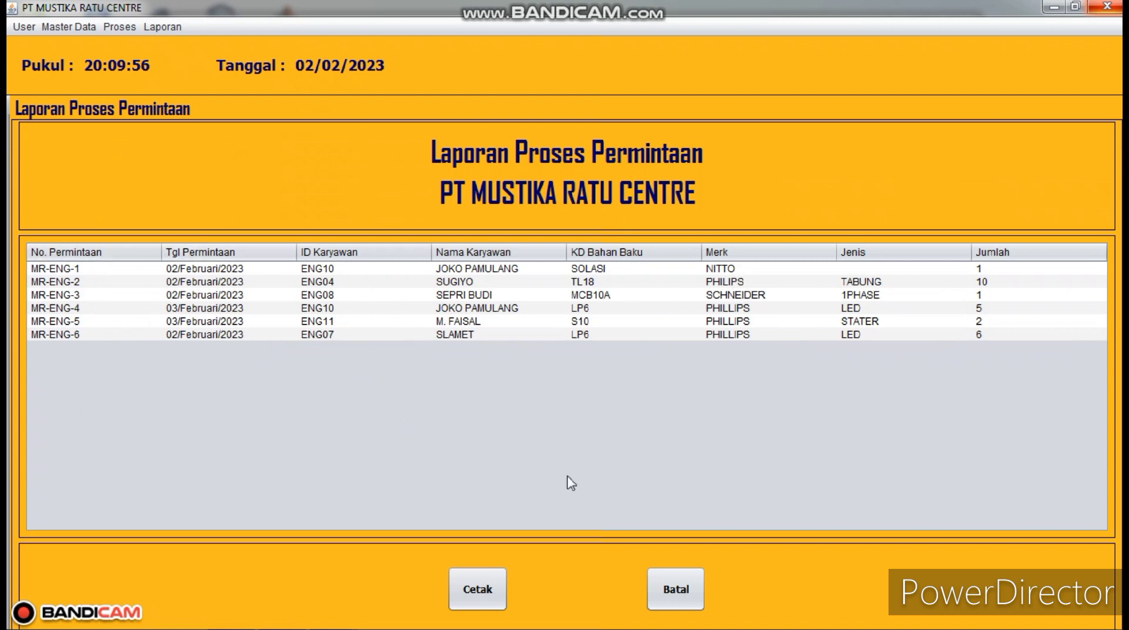
left_click(491, 581)
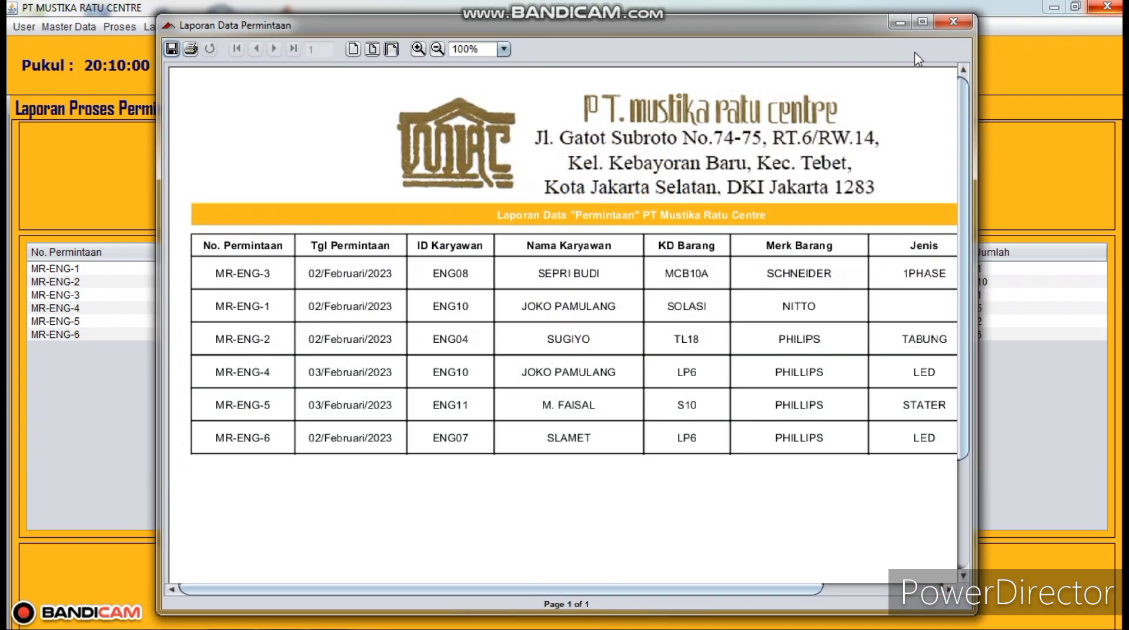
left_click(922, 22)
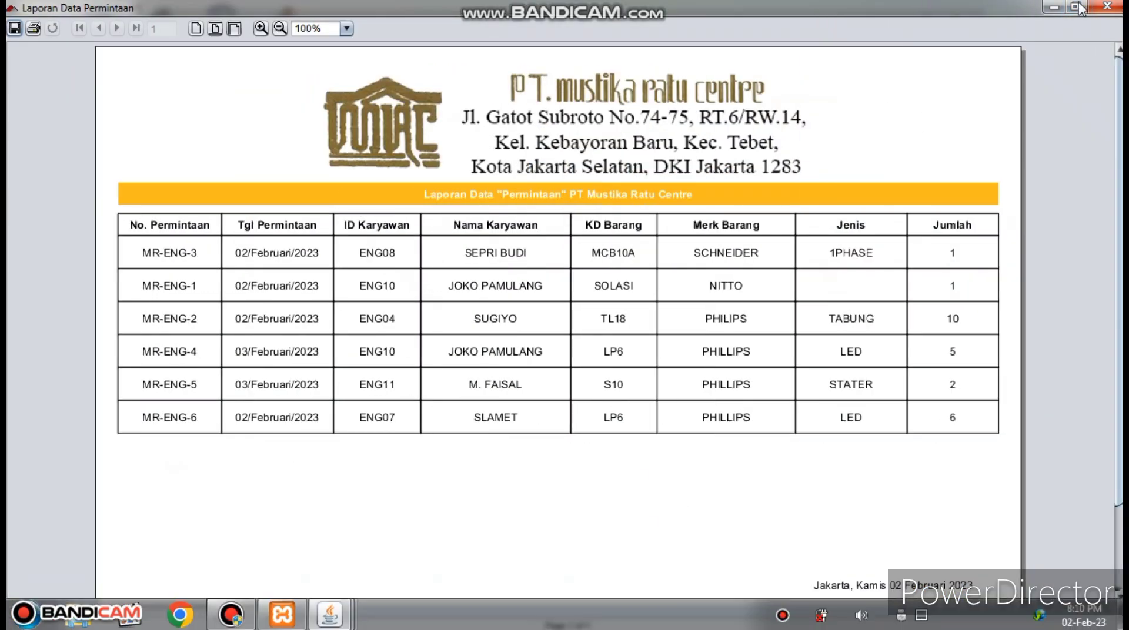
left_click(1107, 7)
left_click(681, 590)
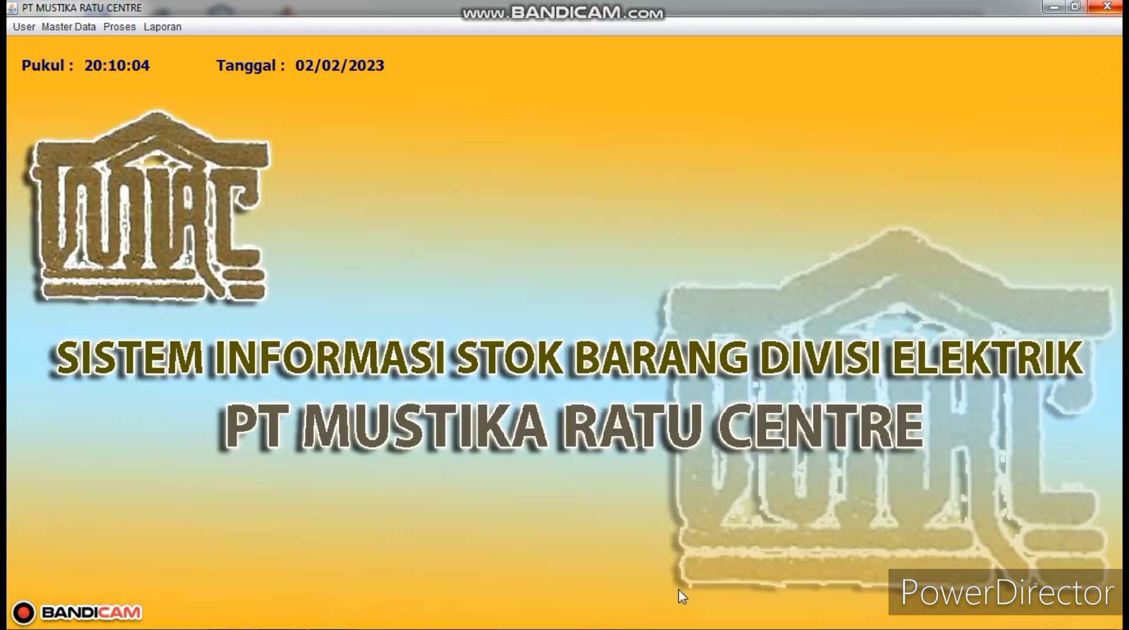
- Preview the Laporan Proses Barang Keluar report (BKG001 to BKG006), then close it and its form
left_click(170, 27)
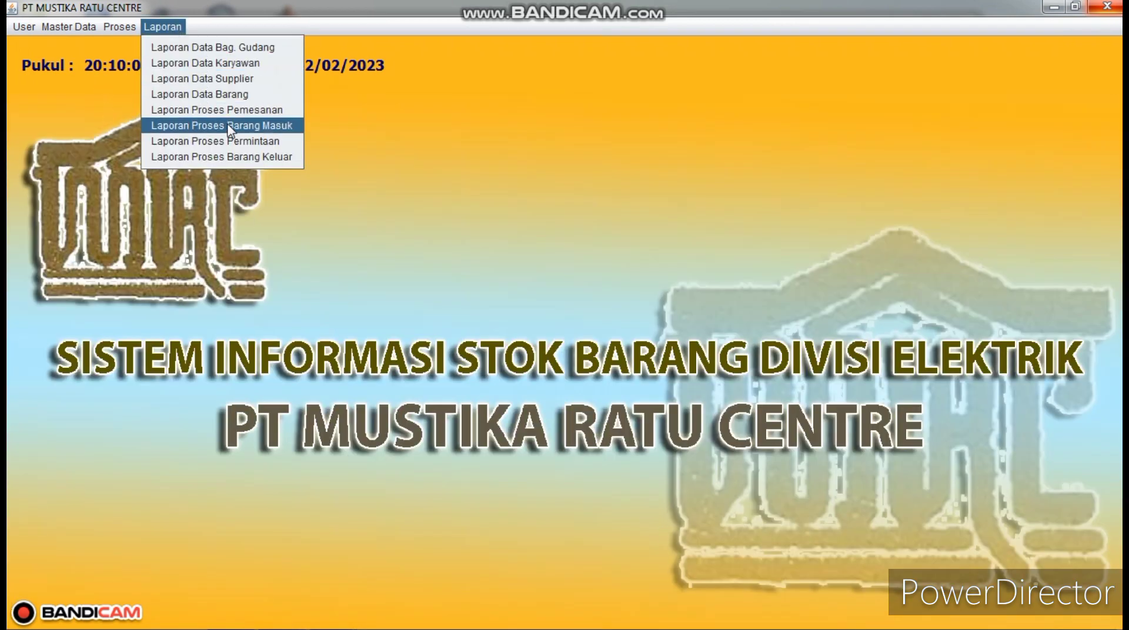
left_click(236, 156)
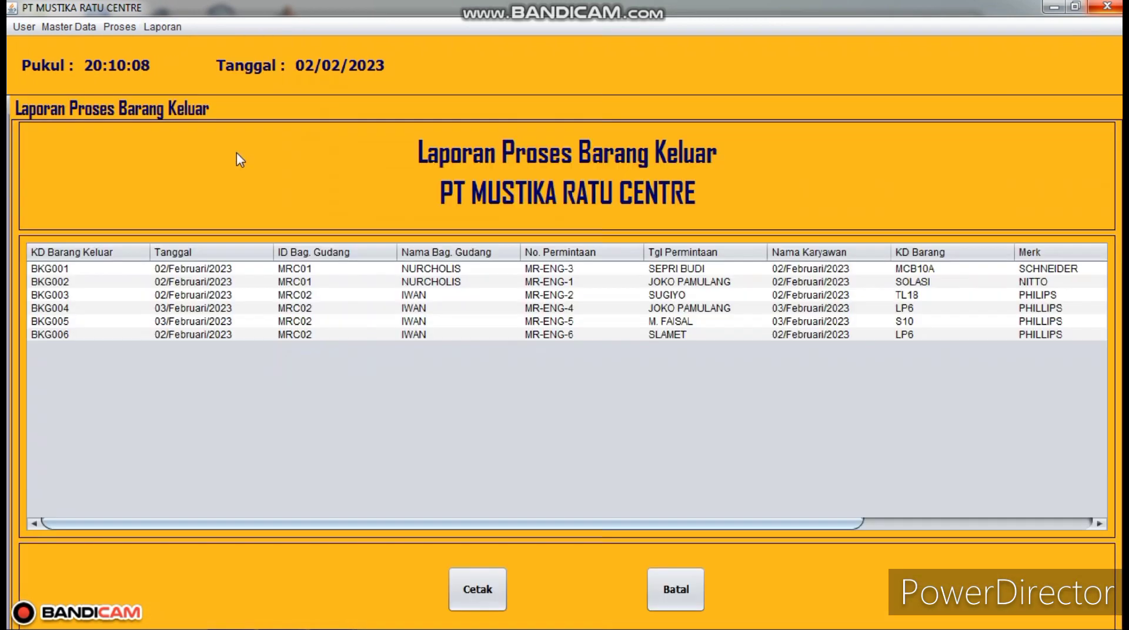
left_click(1075, 7)
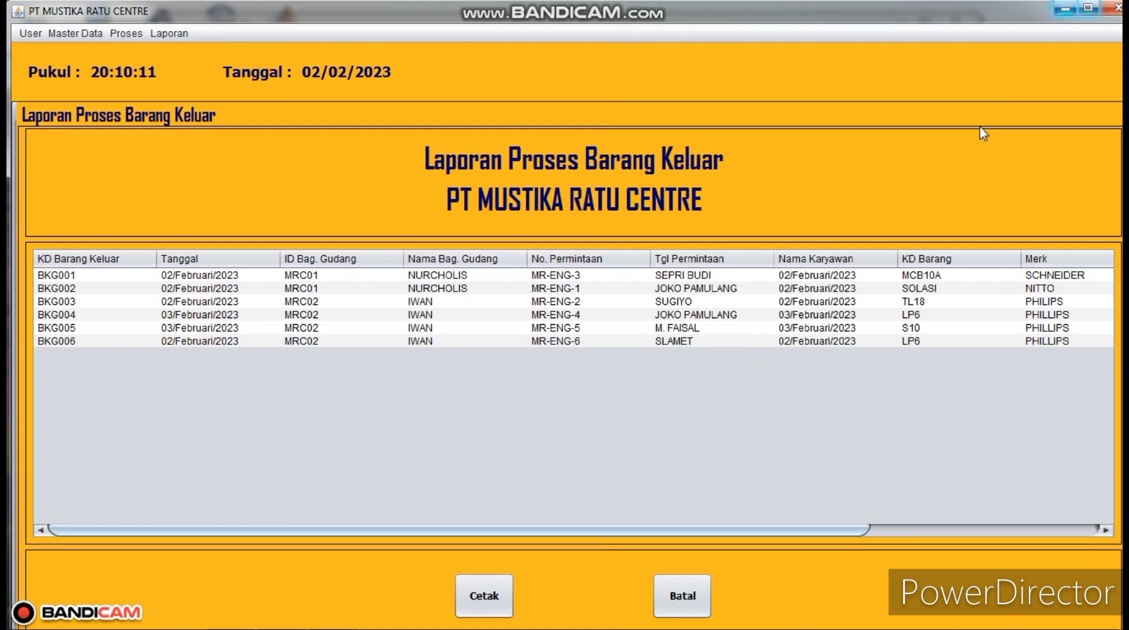
left_click(476, 600)
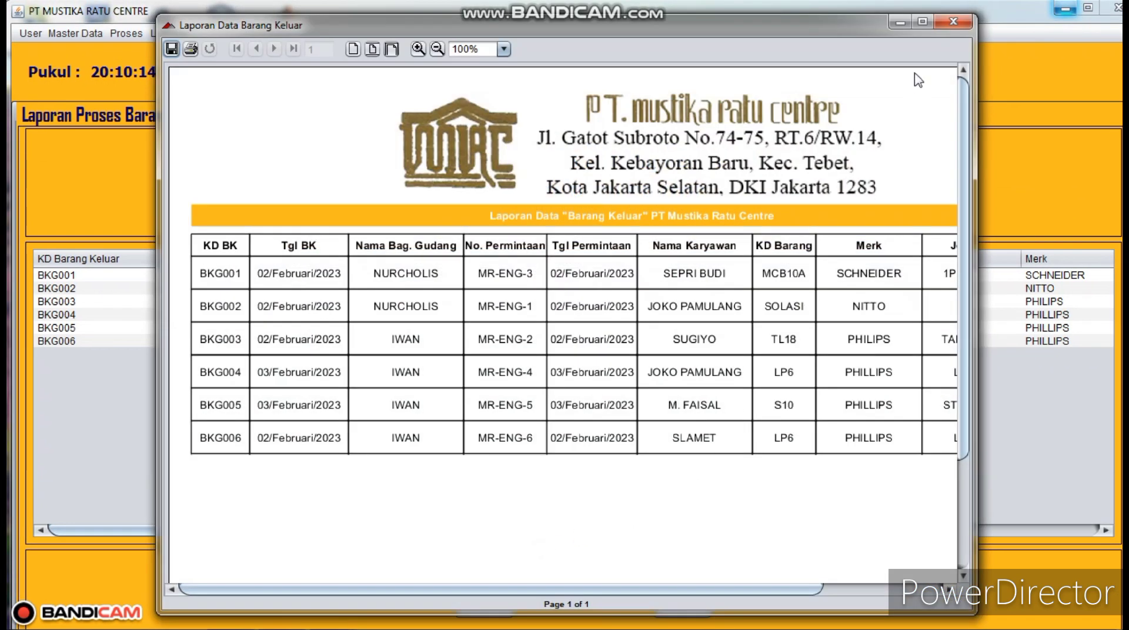
left_click(943, 27)
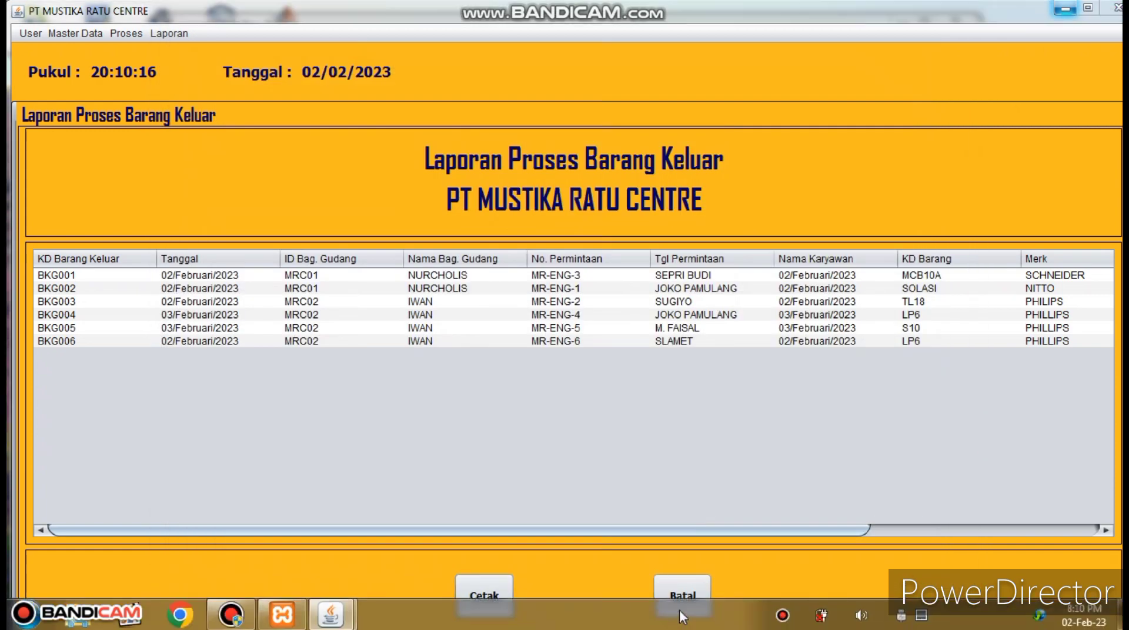
left_click(693, 584)
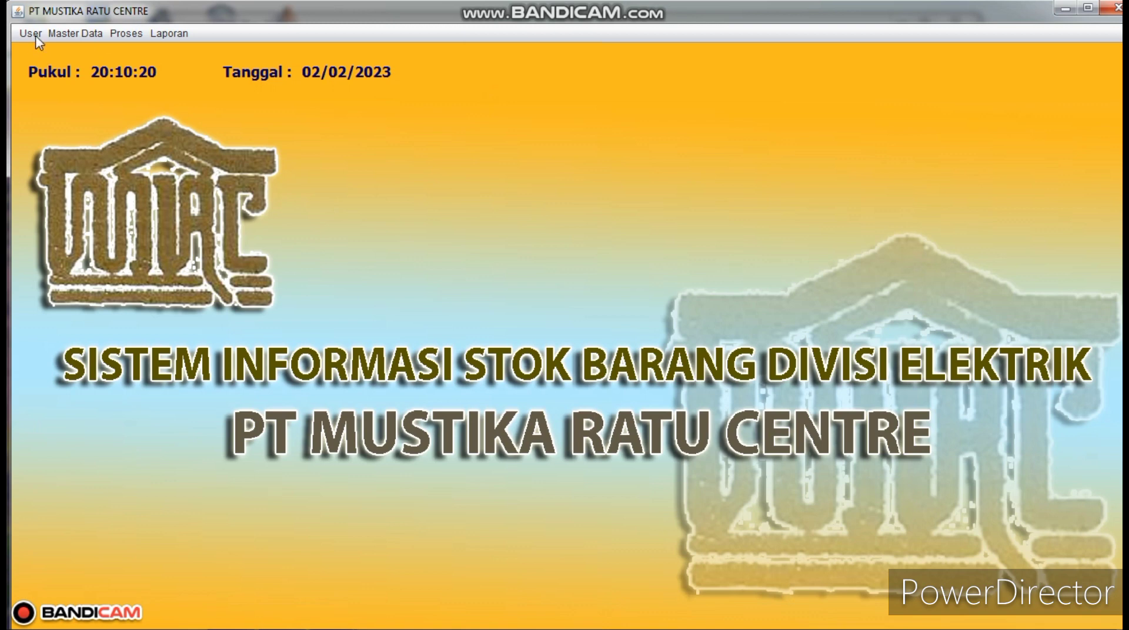
left_click(80, 35)
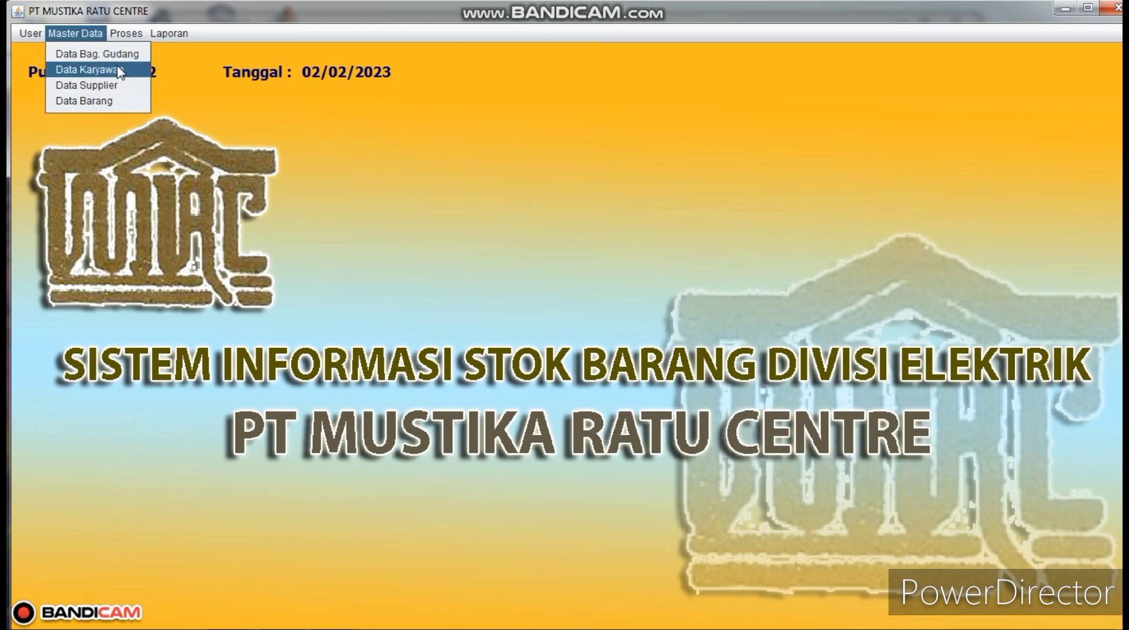
left_click(94, 55)
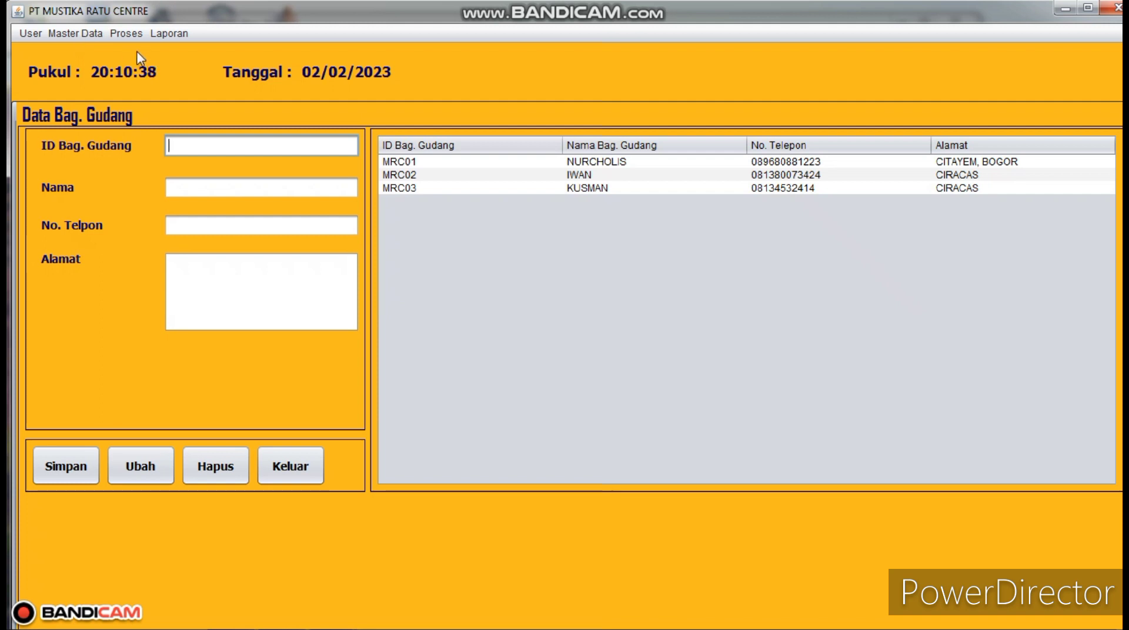
left_click(32, 35)
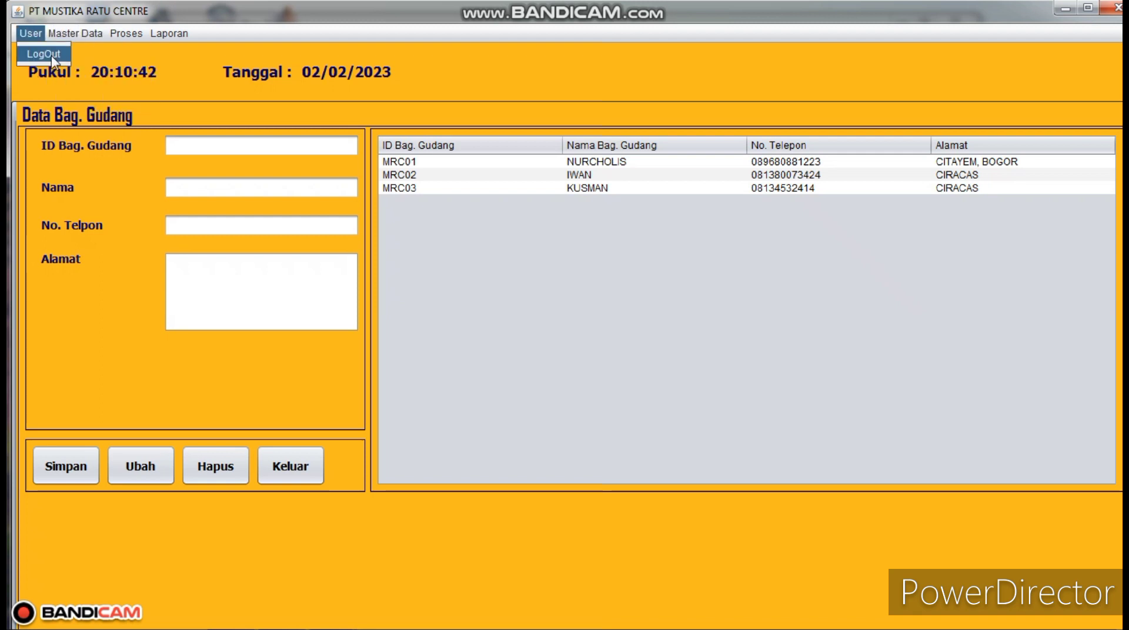
mouse_move(76, 33)
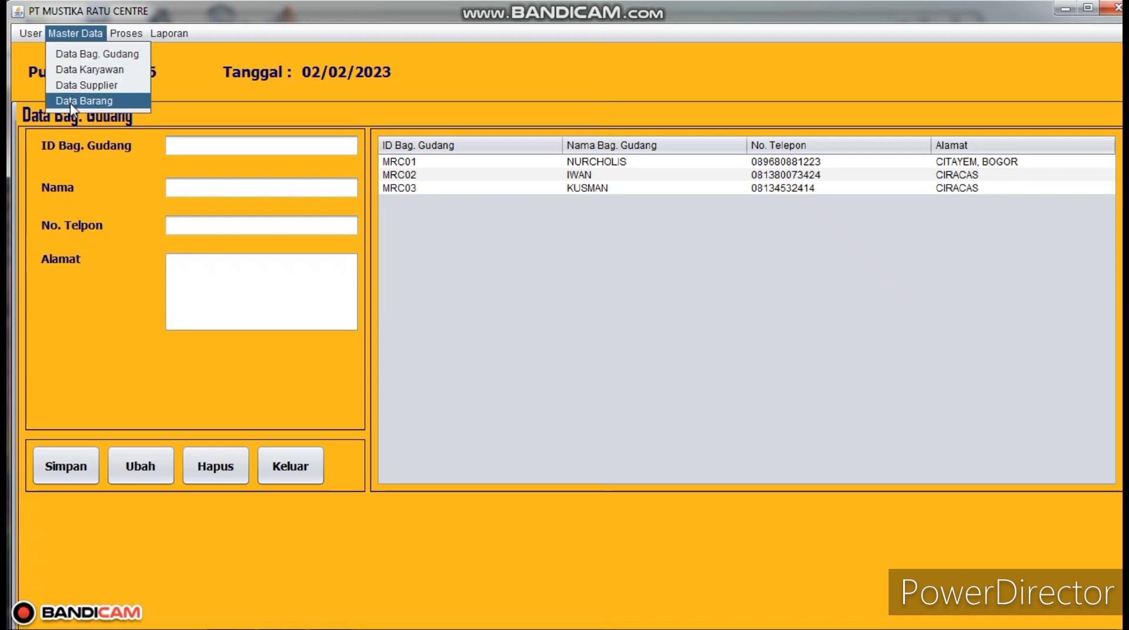
mouse_move(119, 36)
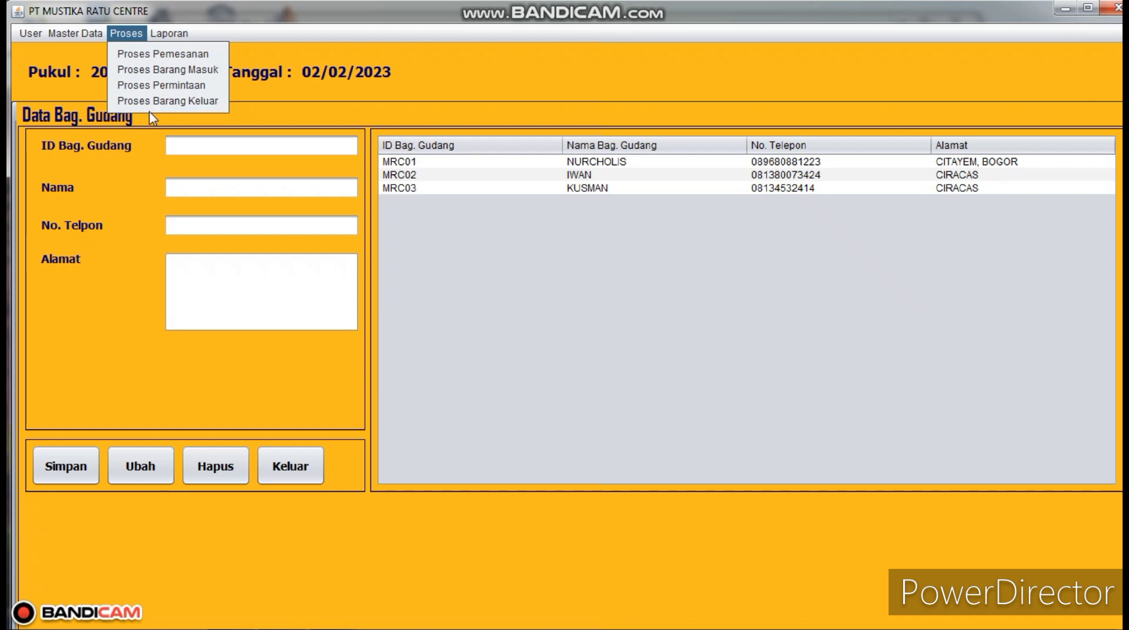
left_click(178, 33)
left_click(178, 33)
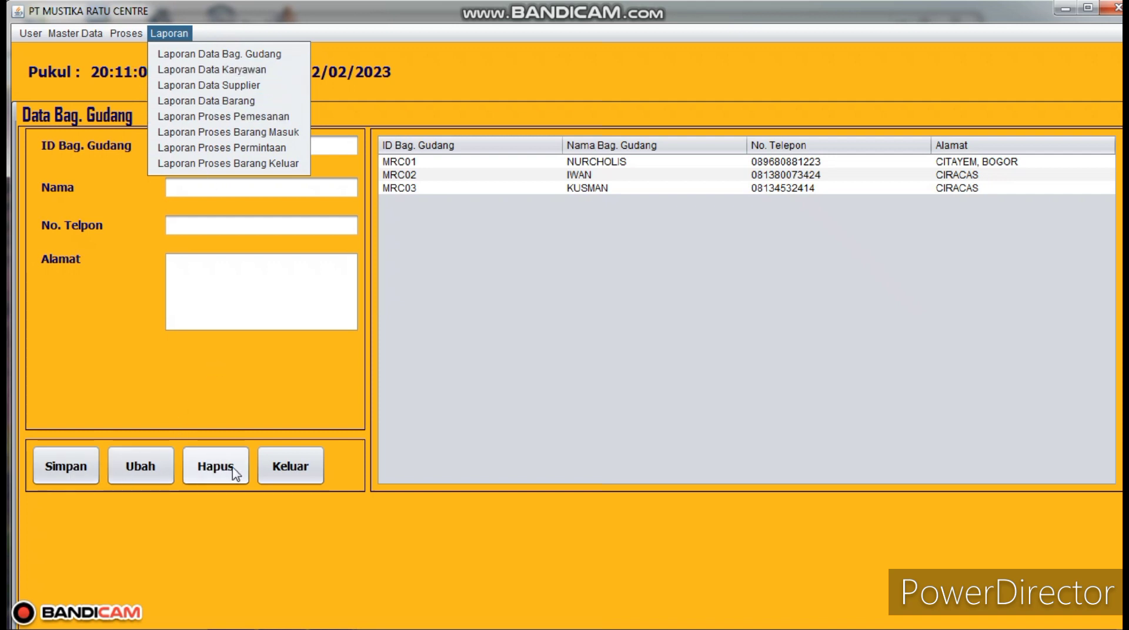
left_click(297, 474)
left_click(297, 474)
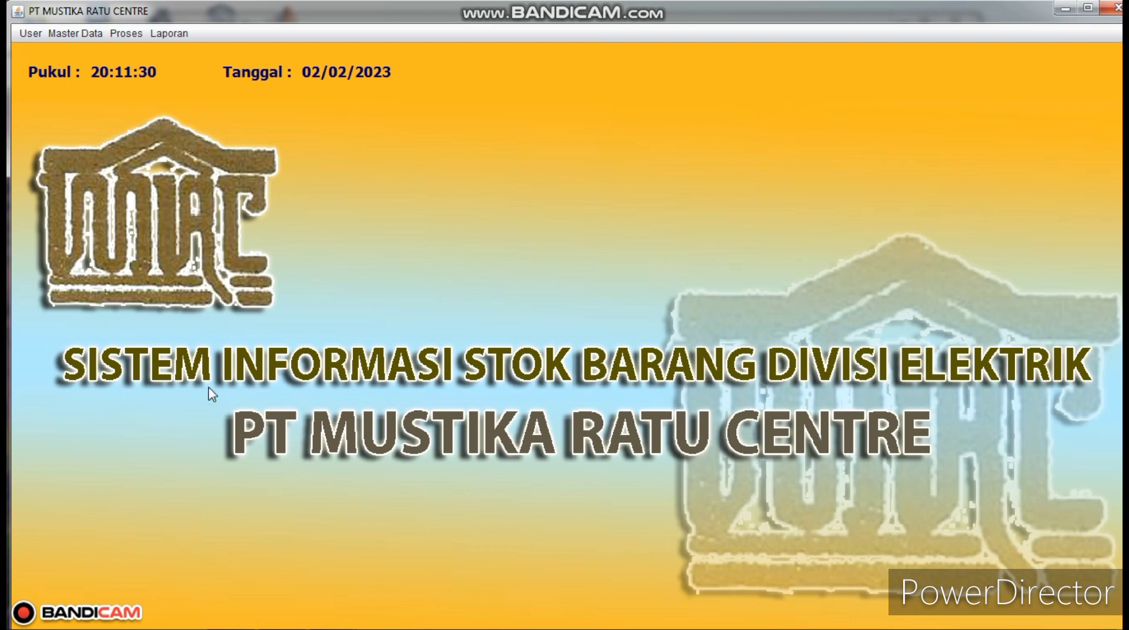
- Log out through User > LogOut and close the leftover Laporan Data Bag. Gudang report window
left_click(28, 36)
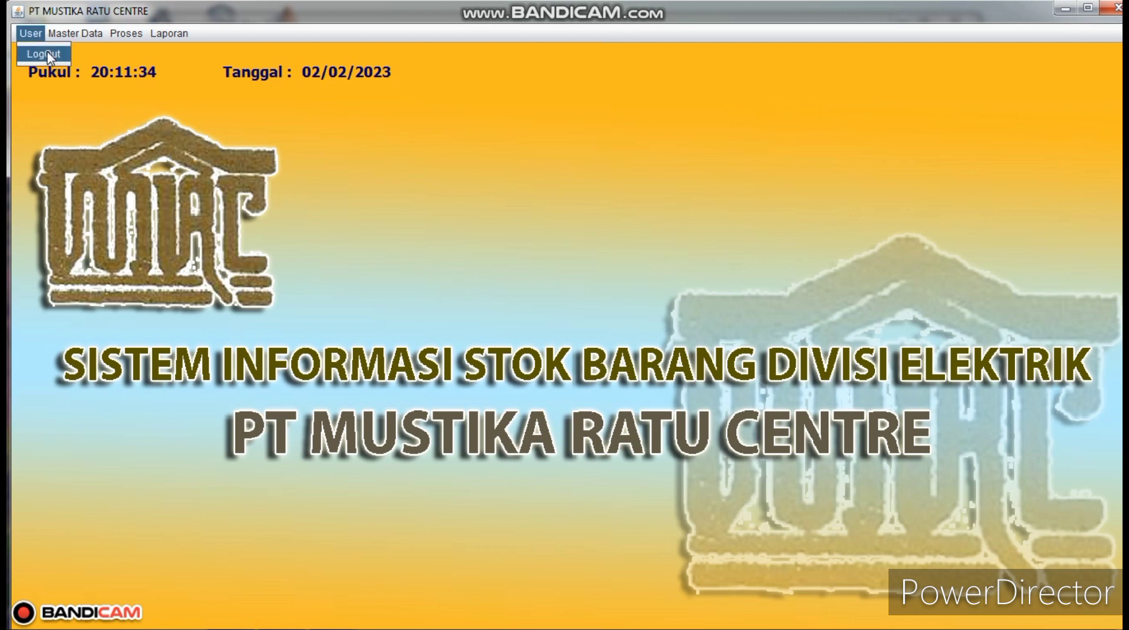
left_click(47, 52)
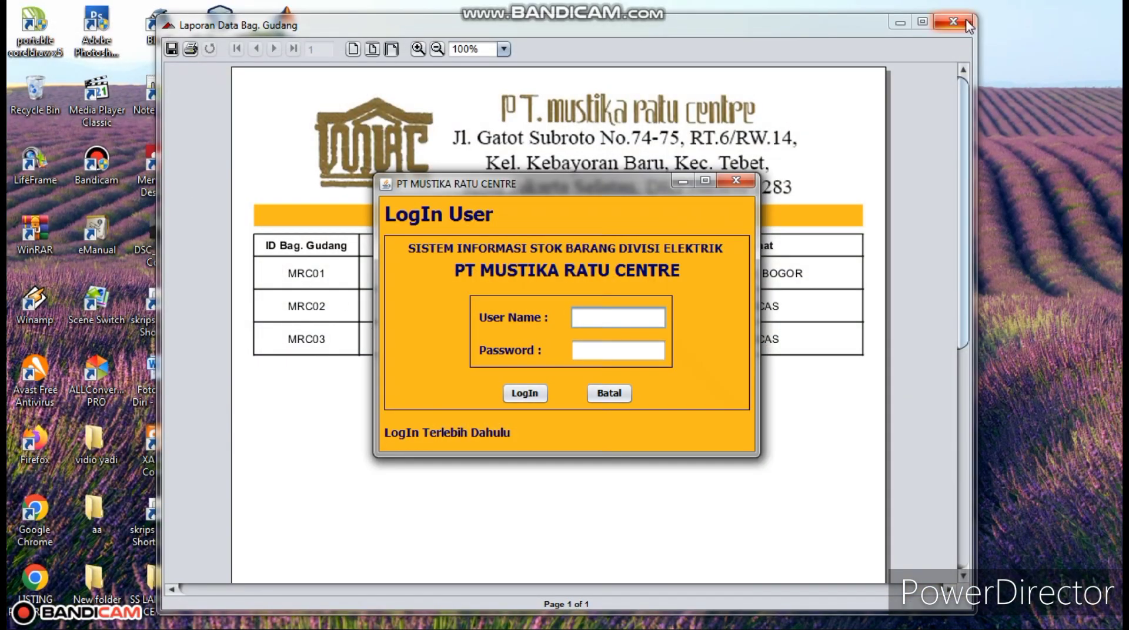
left_click(964, 20)
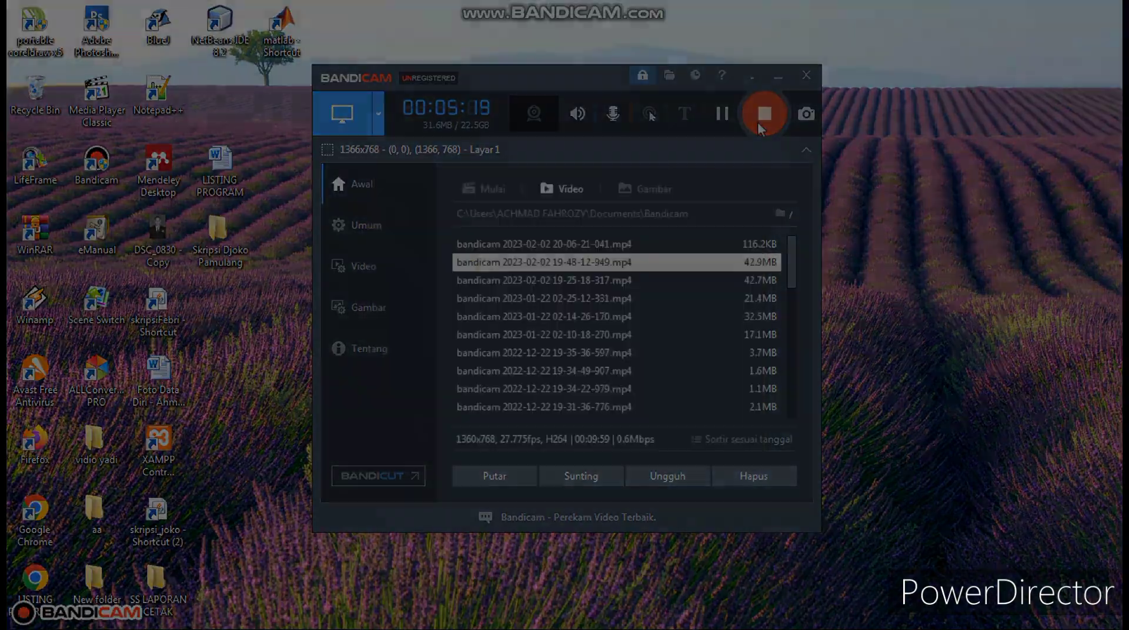